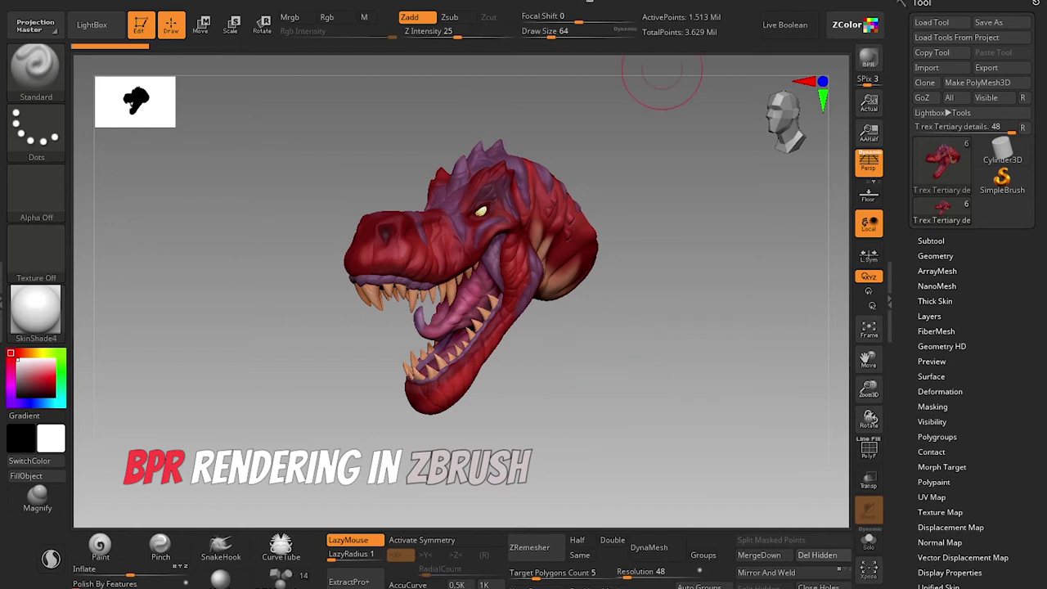
# Step: Dock the Render palette above the Tool palette and expand the BPR RenderPass settings
pyautogui.click(573, 2)
pyautogui.moveTo(548, 5); pyautogui.dragTo(922, 80)
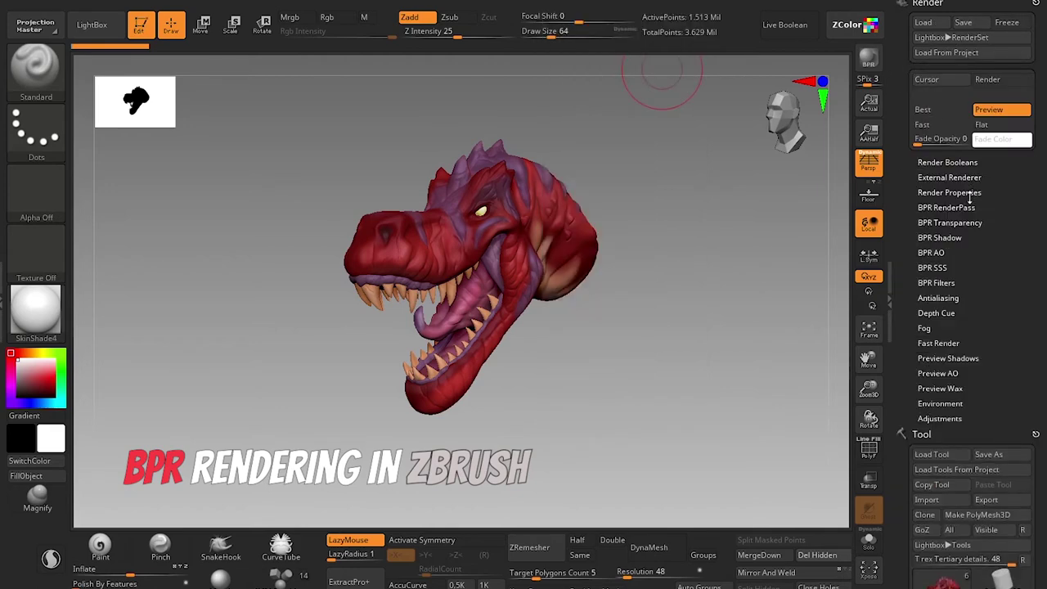
pyautogui.click(957, 208)
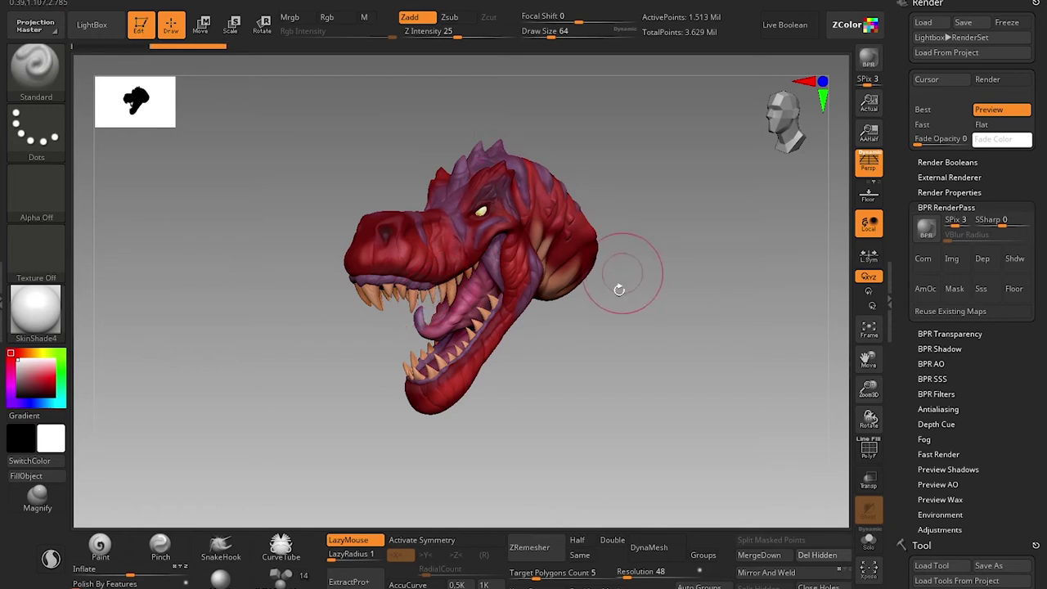
pyautogui.moveTo(619, 290)
pyautogui.mouseDown()
pyautogui.moveTo(643, 313)
pyautogui.moveTo(625, 312)
pyautogui.mouseUp()
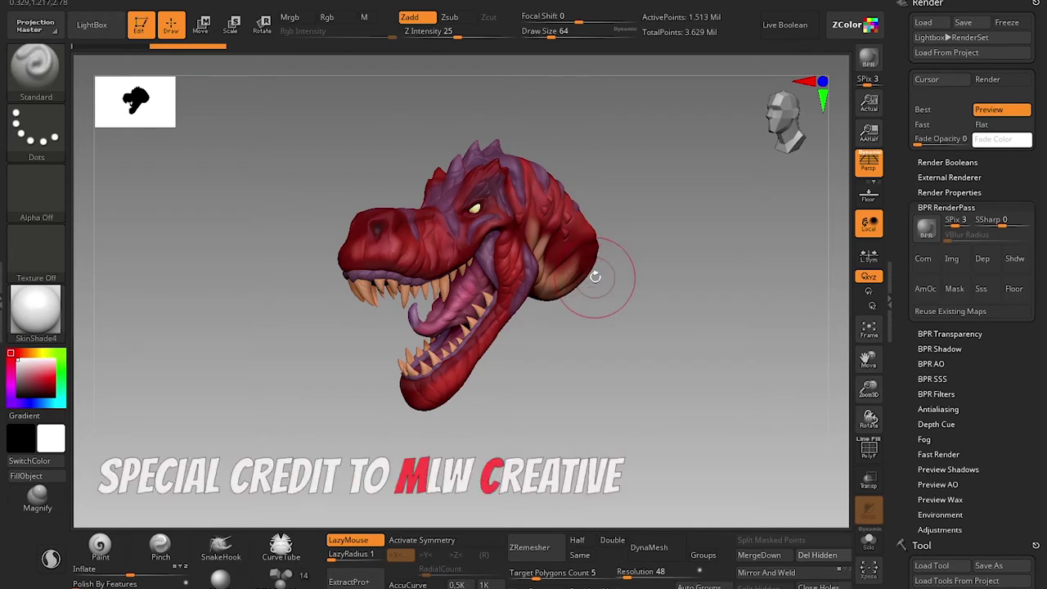
pyautogui.moveTo(600, 289); pyautogui.dragTo(608, 297)
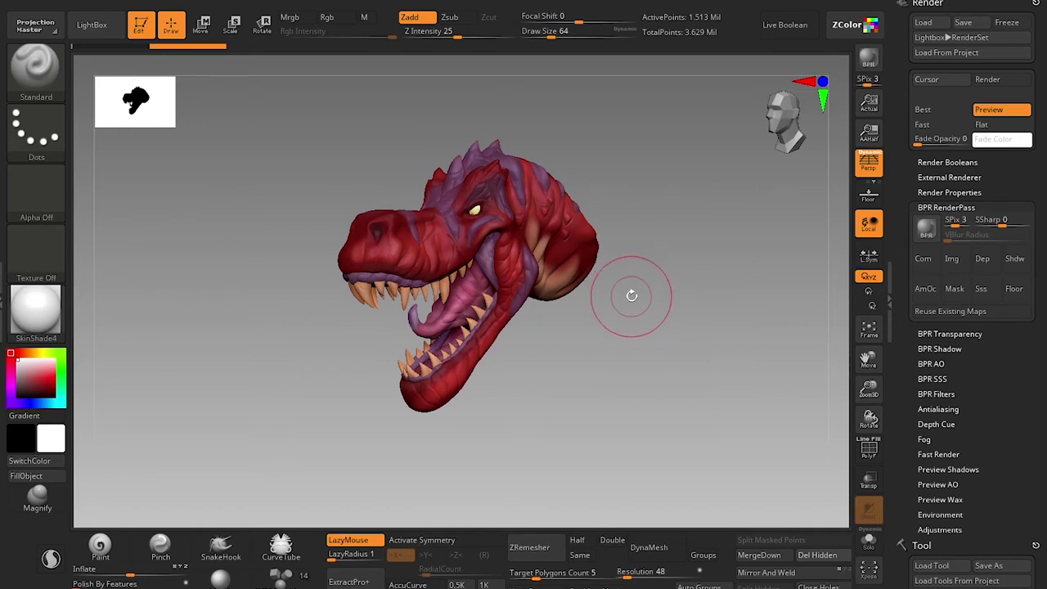
pyautogui.moveTo(661, 212); pyautogui.dragTo(678, 194)
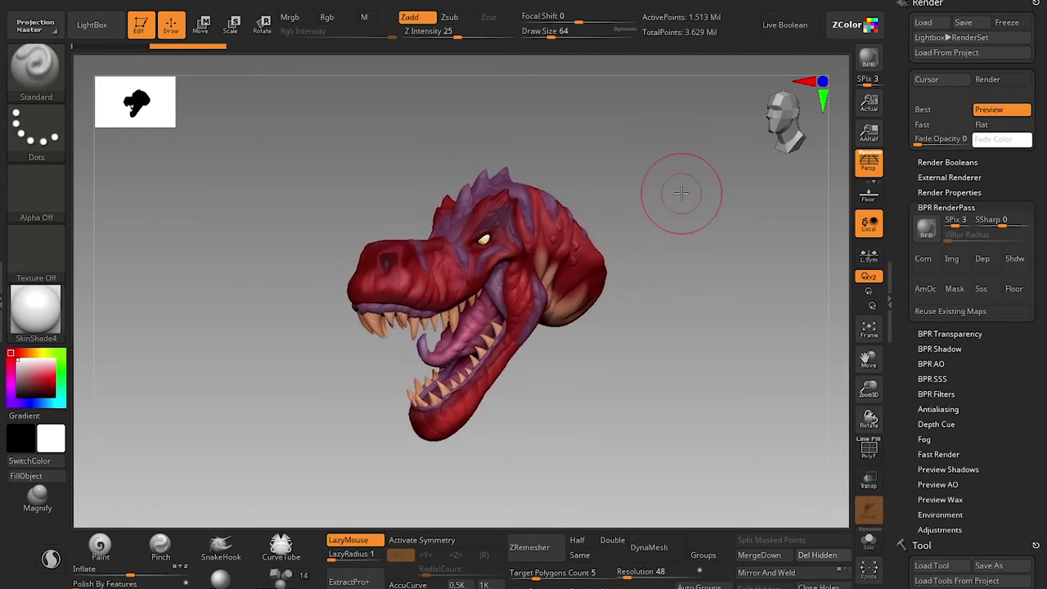
# Step: Browse the available MatCap and standard materials, and the categories of Pixologic's online Matcap Library
pyautogui.click(49, 324)
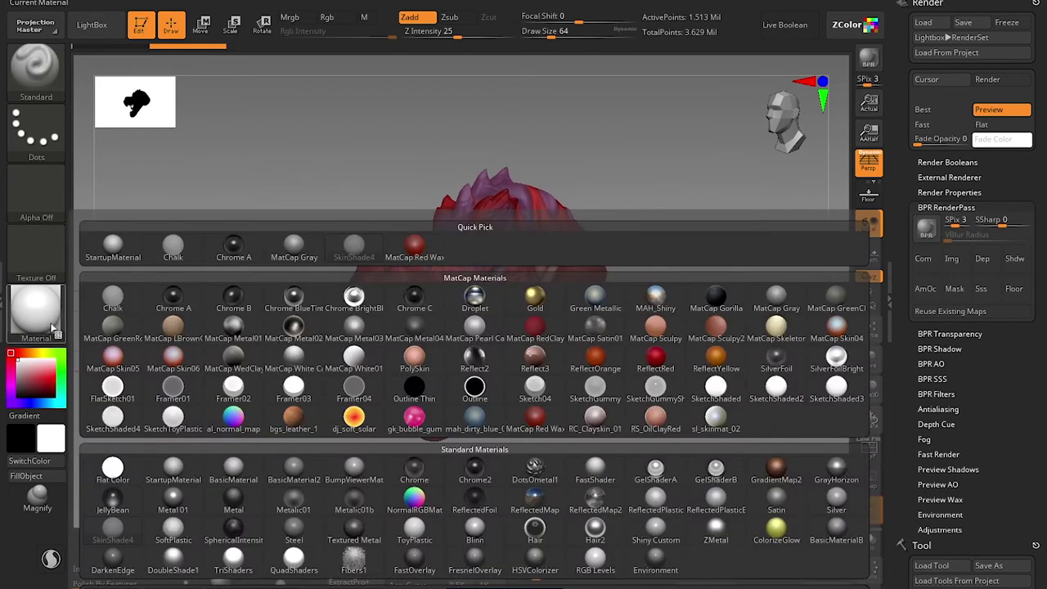
pyautogui.moveTo(239, 397)
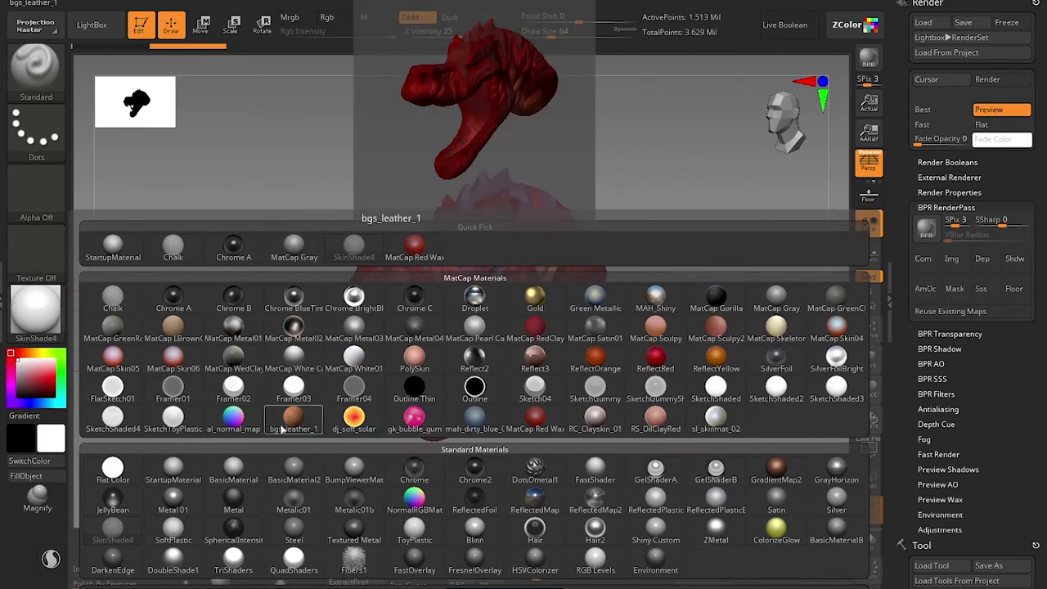
pyautogui.click(282, 426)
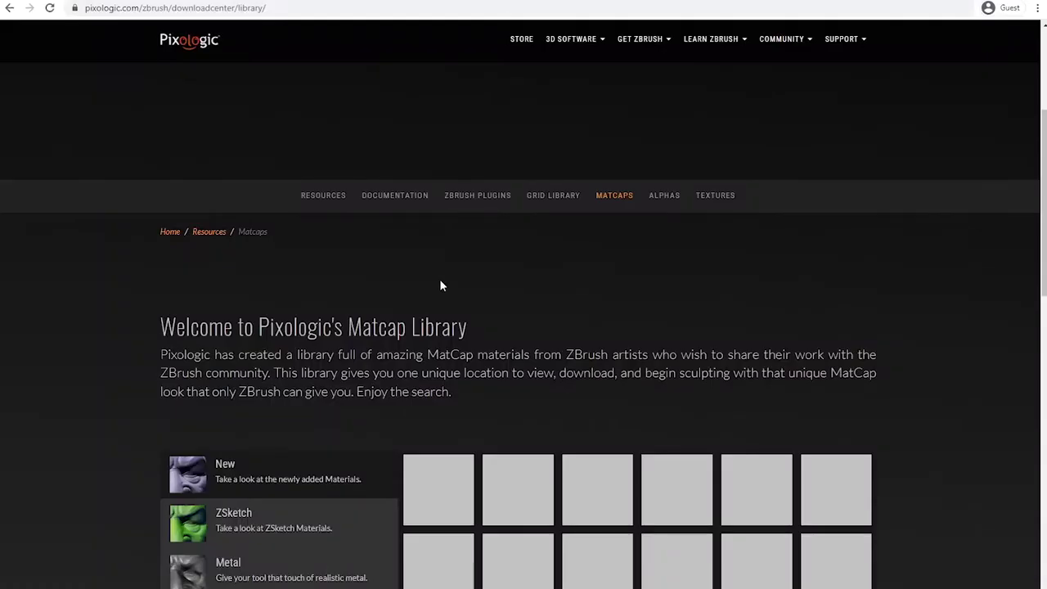
pyautogui.scroll(-2, 439, 279)
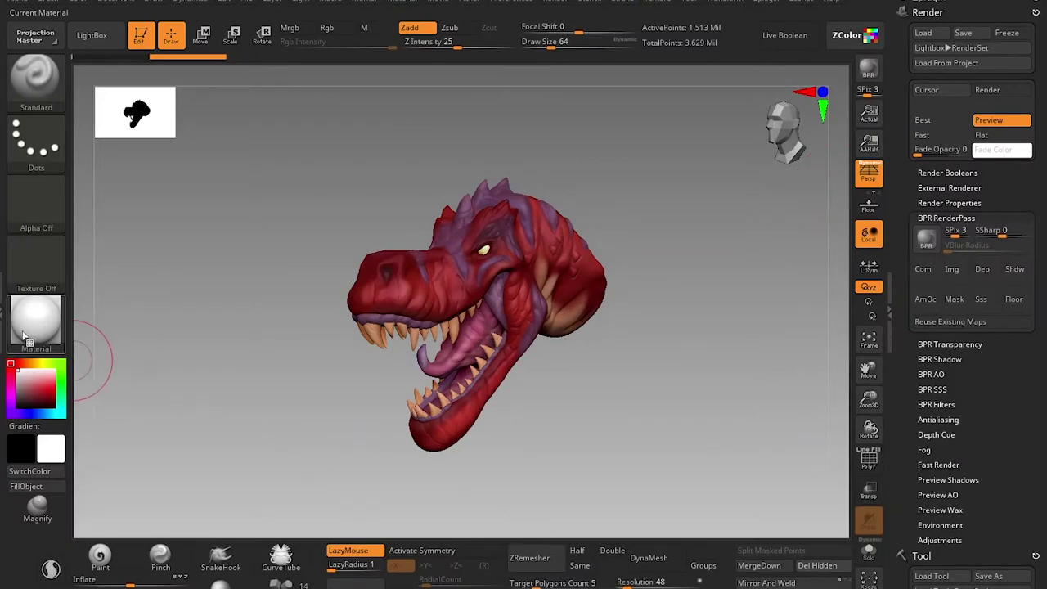
pyautogui.click(31, 336)
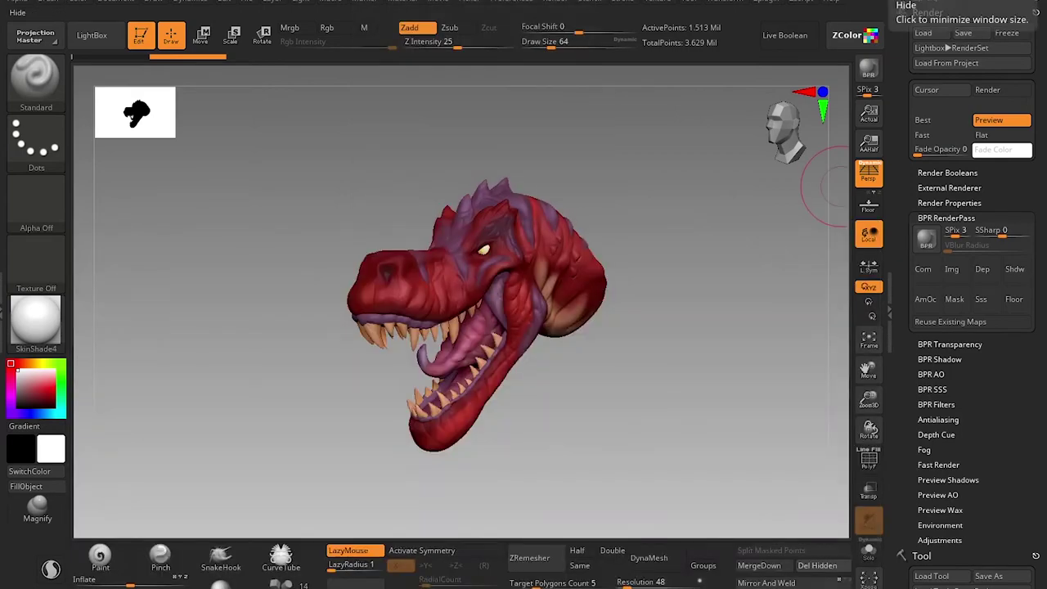
pyautogui.click(1036, 11)
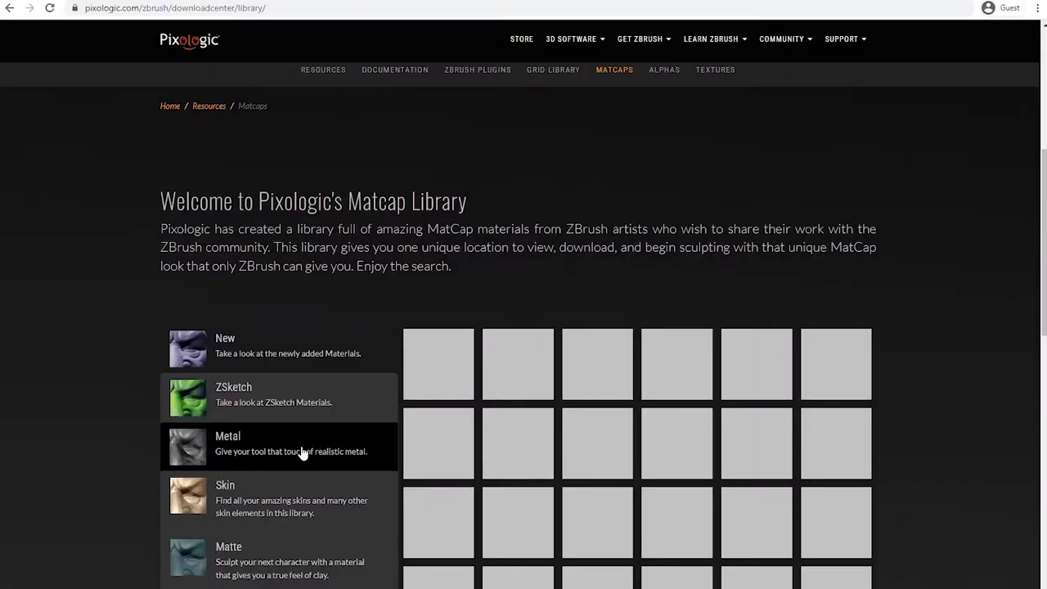
pyautogui.scroll(-2, 319, 246)
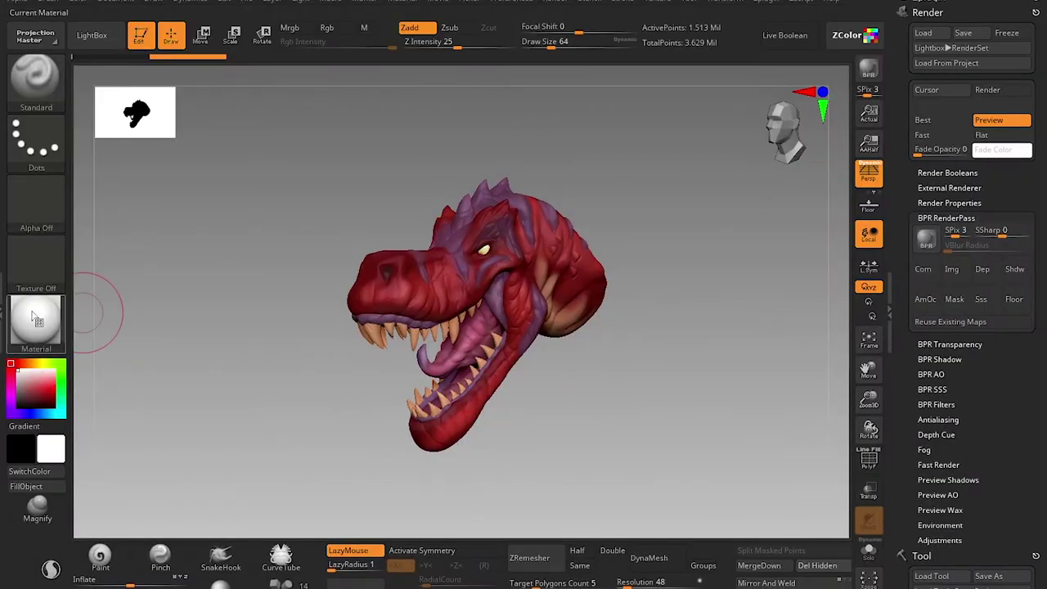
pyautogui.click(36, 319)
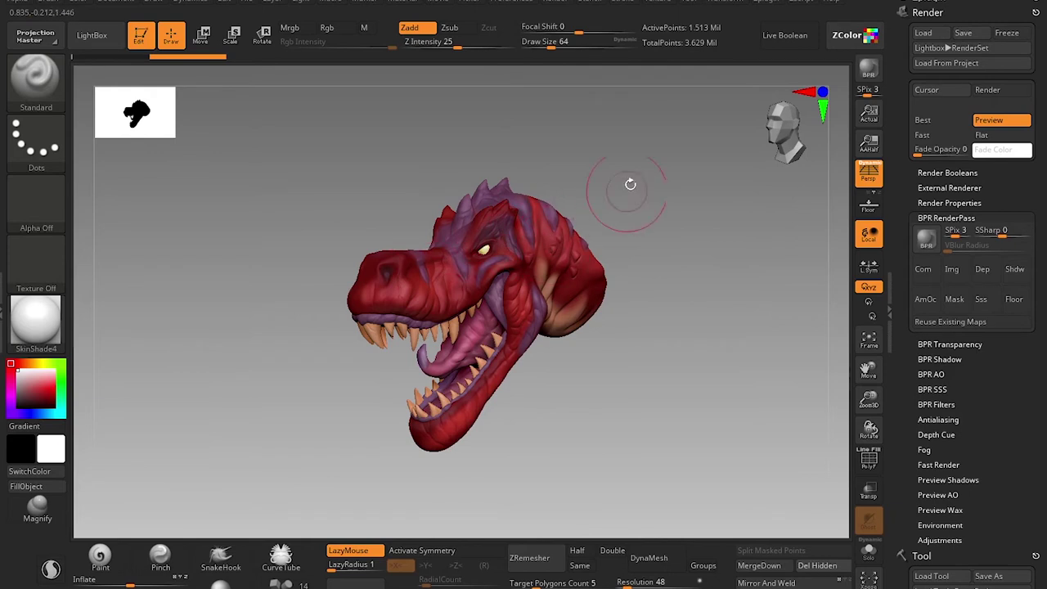
# Step: Frame the T-rex head larger at a three-quarter angle and store it as the Custom 1 view in ZAppLink Properties
pyautogui.moveTo(695, 177); pyautogui.dragTo(636, 156)
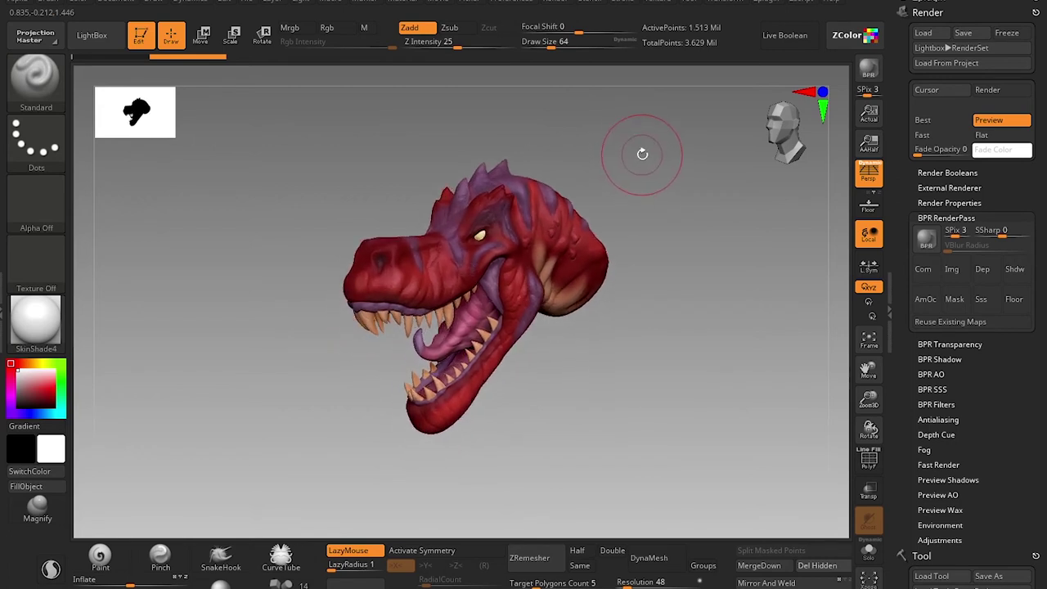
pyautogui.moveTo(643, 153)
pyautogui.mouseDown()
pyautogui.moveTo(657, 170)
pyautogui.moveTo(638, 171)
pyautogui.mouseUp()
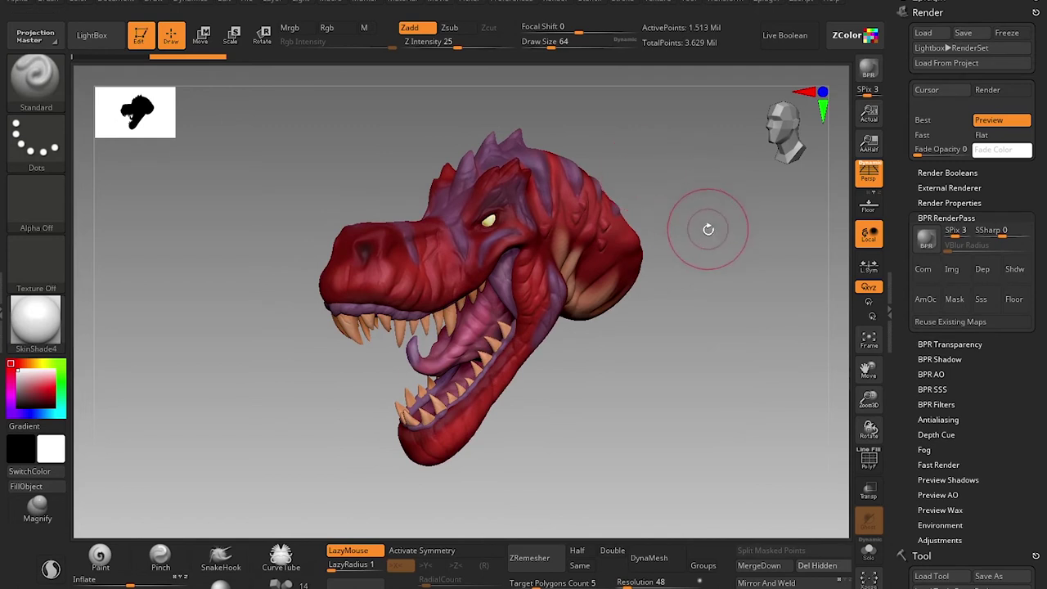
pyautogui.moveTo(688, 191); pyautogui.dragTo(689, 190)
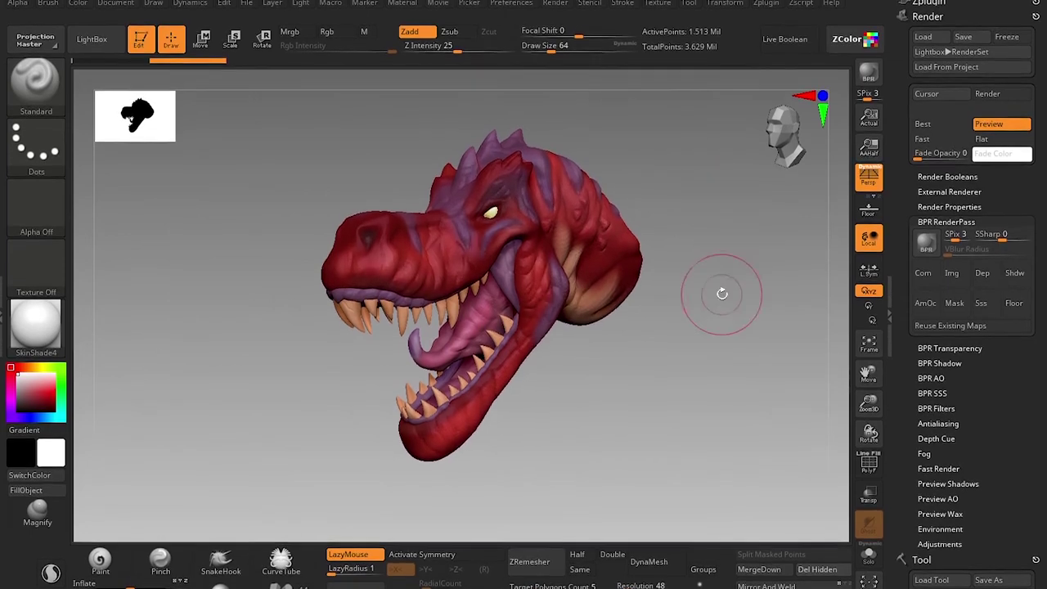
pyautogui.moveTo(723, 293)
pyautogui.mouseDown()
pyautogui.moveTo(669, 366)
pyautogui.moveTo(698, 382)
pyautogui.moveTo(695, 362)
pyautogui.mouseUp()
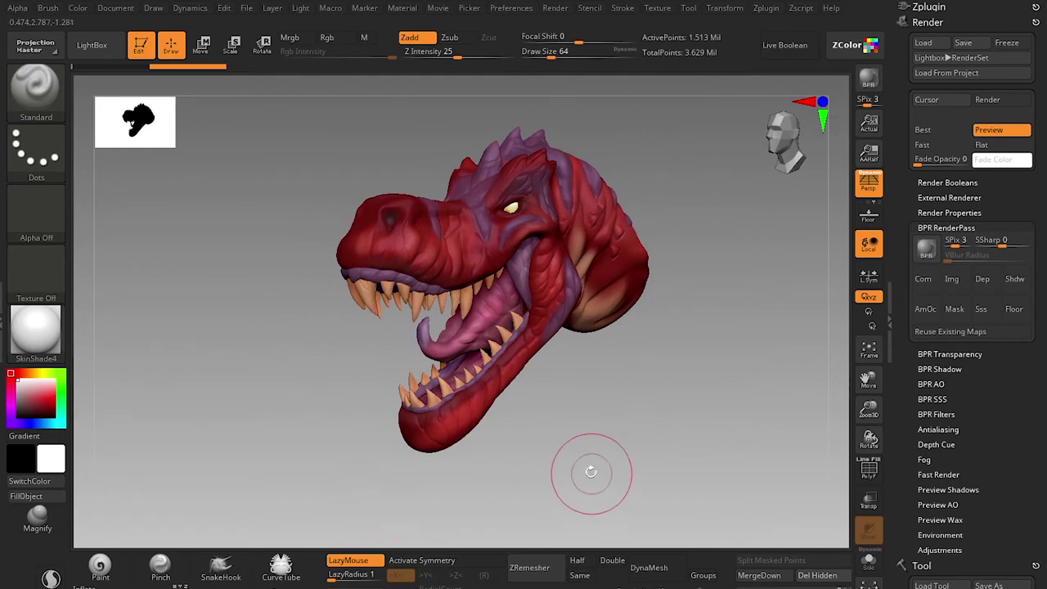
pyautogui.moveTo(684, 393); pyautogui.dragTo(697, 414)
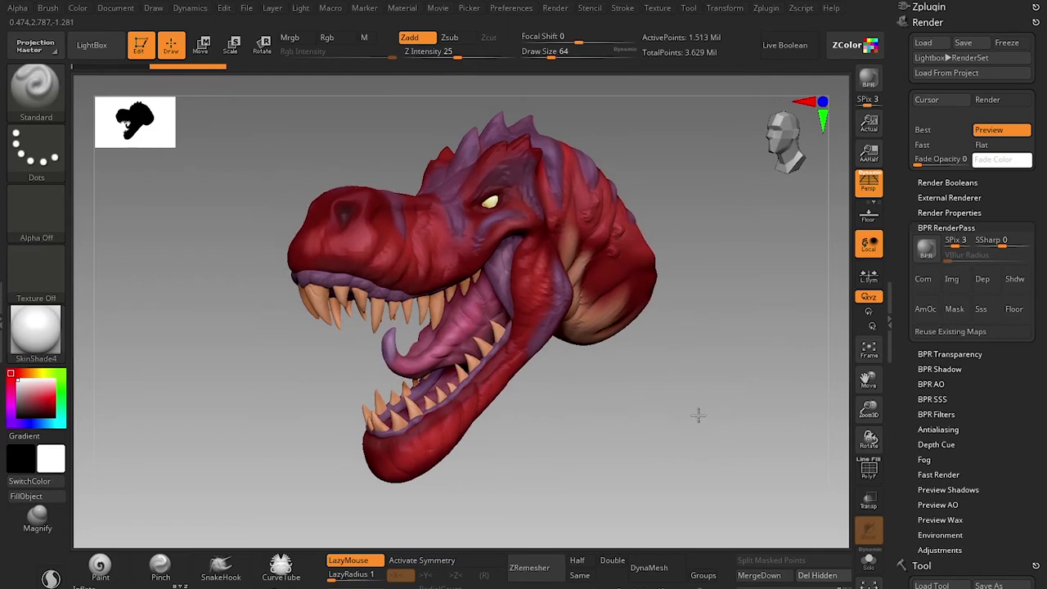
pyautogui.click(119, 8)
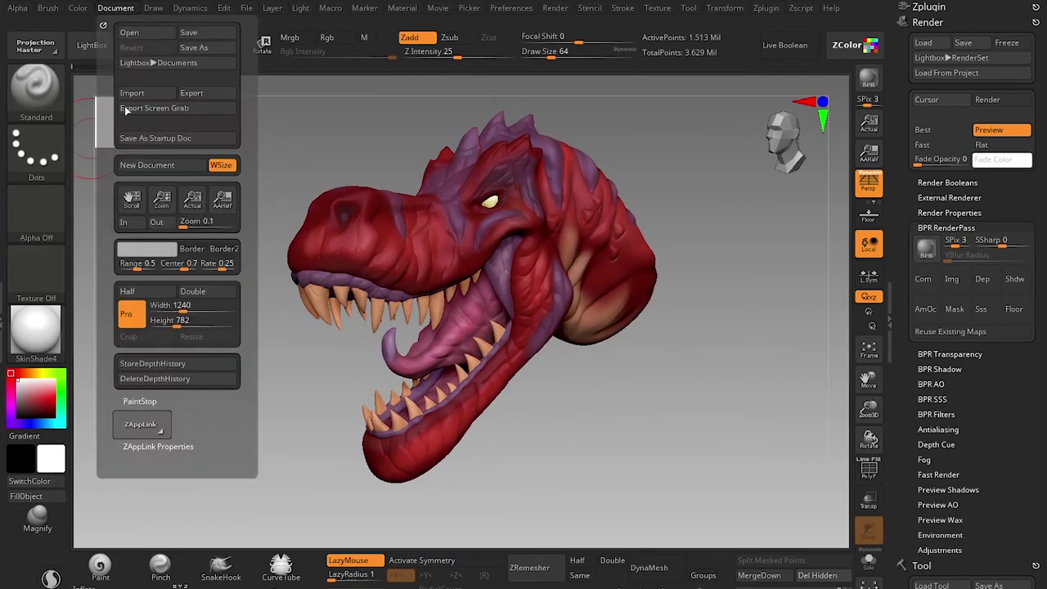
pyautogui.click(174, 446)
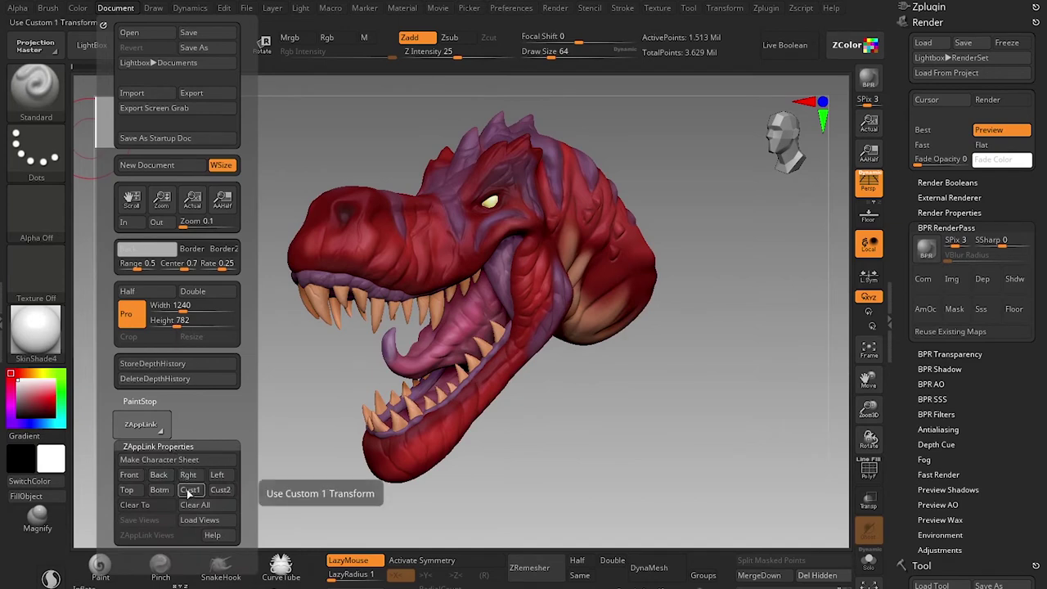
# Step: Rotate the head away from the stored angle and recall the Custom 1 view
pyautogui.moveTo(696, 405)
pyautogui.mouseDown()
pyautogui.moveTo(622, 413)
pyautogui.moveTo(708, 420)
pyautogui.moveTo(671, 418)
pyautogui.moveTo(696, 414)
pyautogui.mouseUp()
pyautogui.click(115, 8)
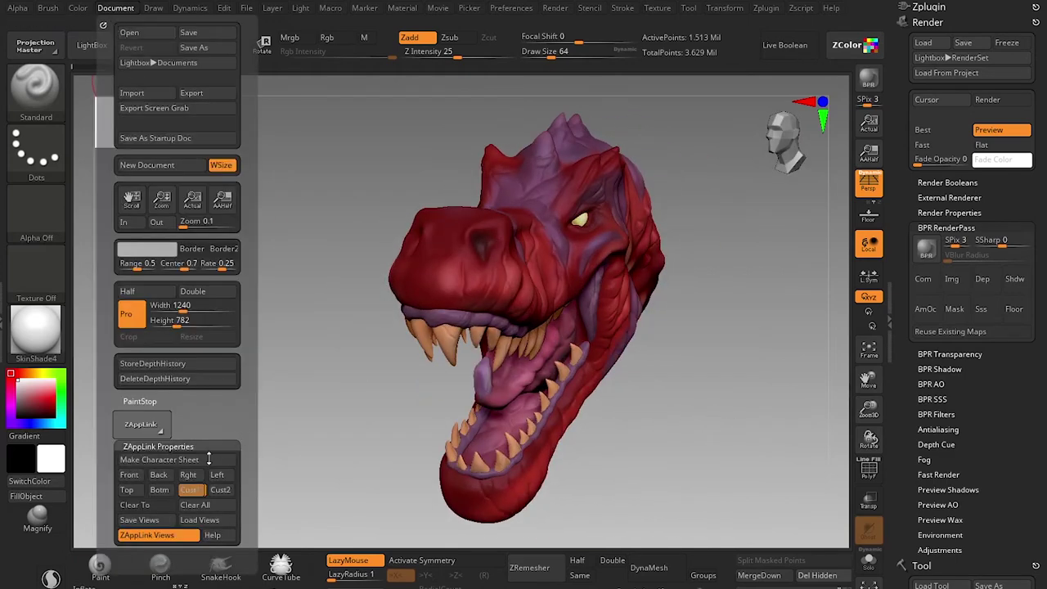
pyautogui.click(190, 489)
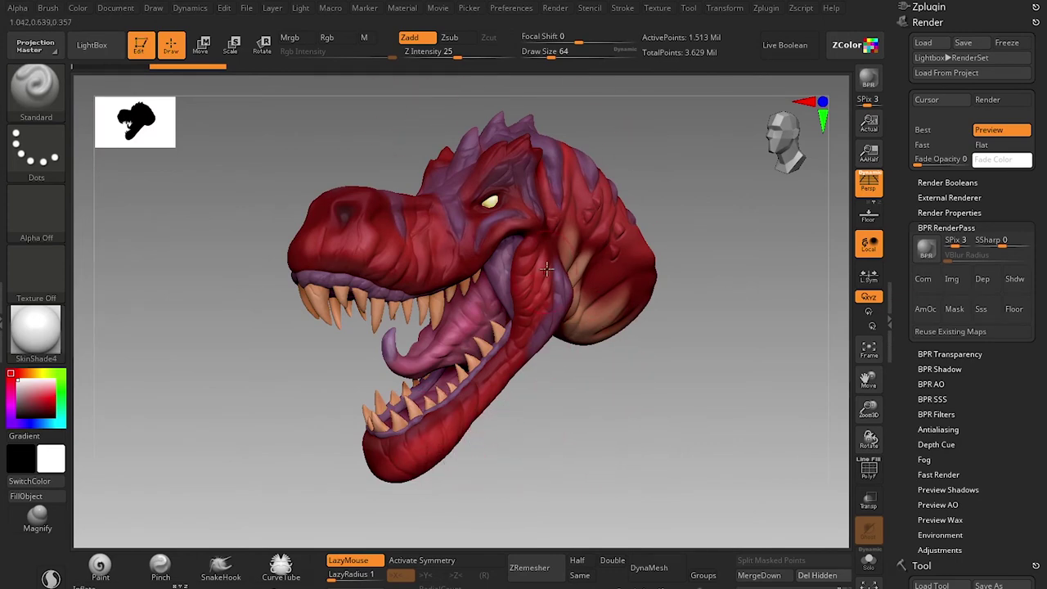
pyautogui.click(108, 10)
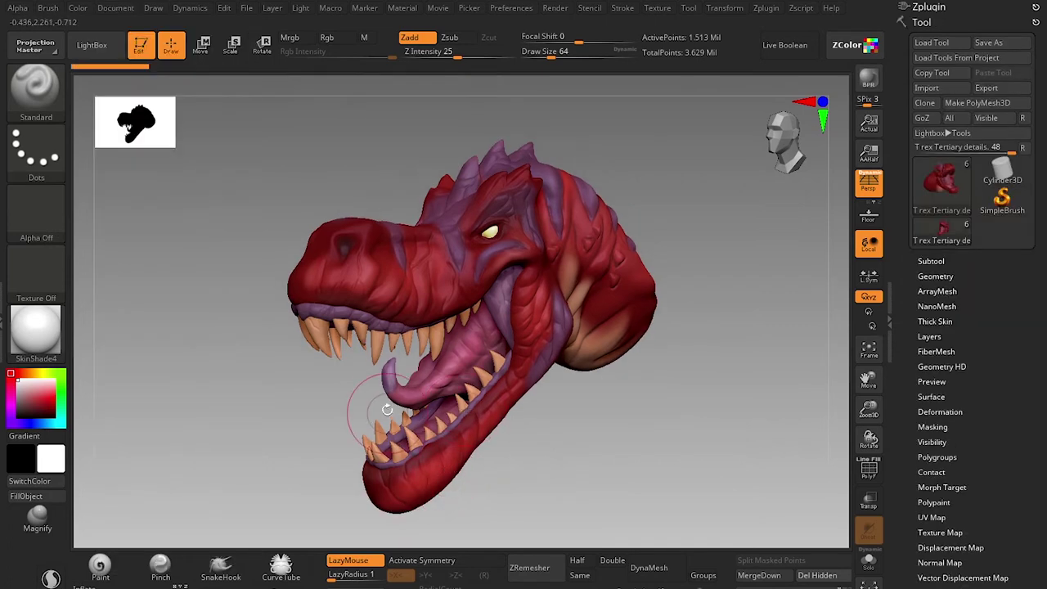
# Step: Switch on a second light beside the default one to brighten the head
pyautogui.click(302, 8)
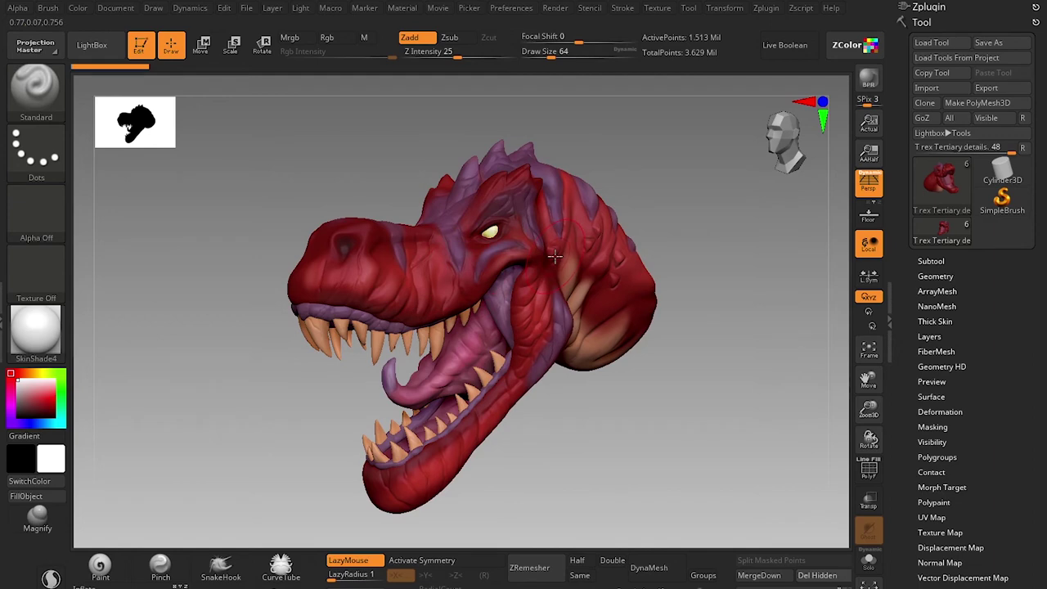
pyautogui.click(304, 10)
pyautogui.click(417, 59)
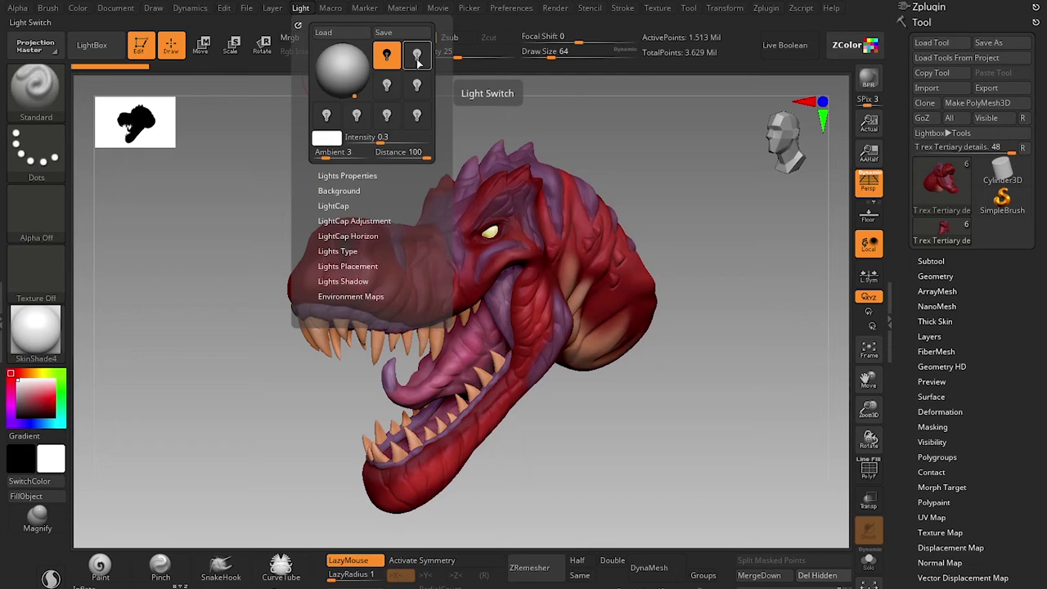
pyautogui.click(307, 10)
pyautogui.click(413, 117)
pyautogui.click(418, 55)
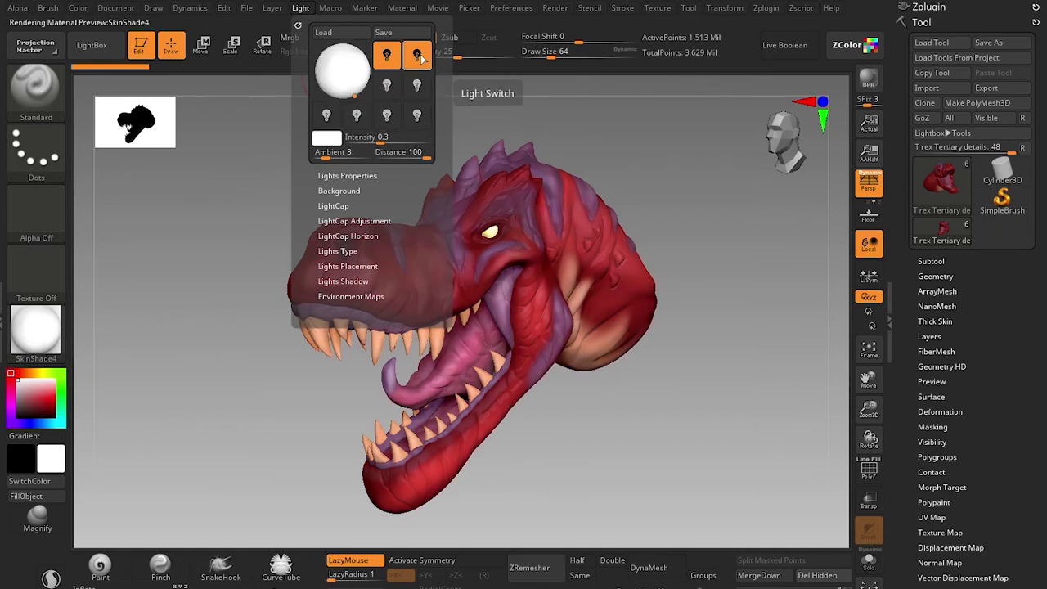
# Step: Adjust the light's direction on the preview sphere and run a BPR render of the head
pyautogui.click(354, 84)
pyautogui.moveTo(353, 83); pyautogui.dragTo(353, 80)
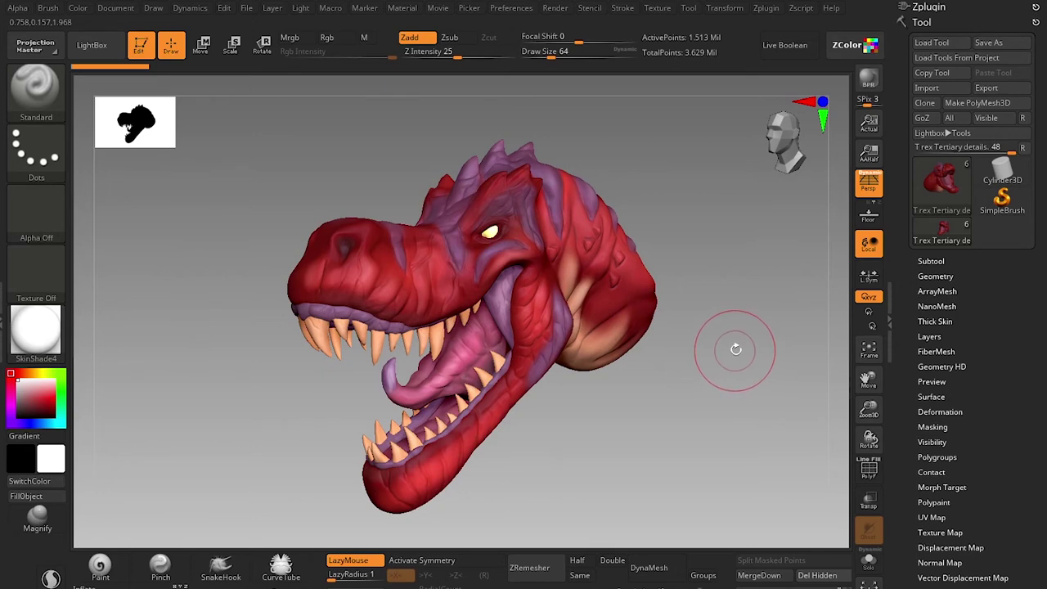
pyautogui.hotkey('shift', 'r')
pyautogui.hotkey('shift', 'r')
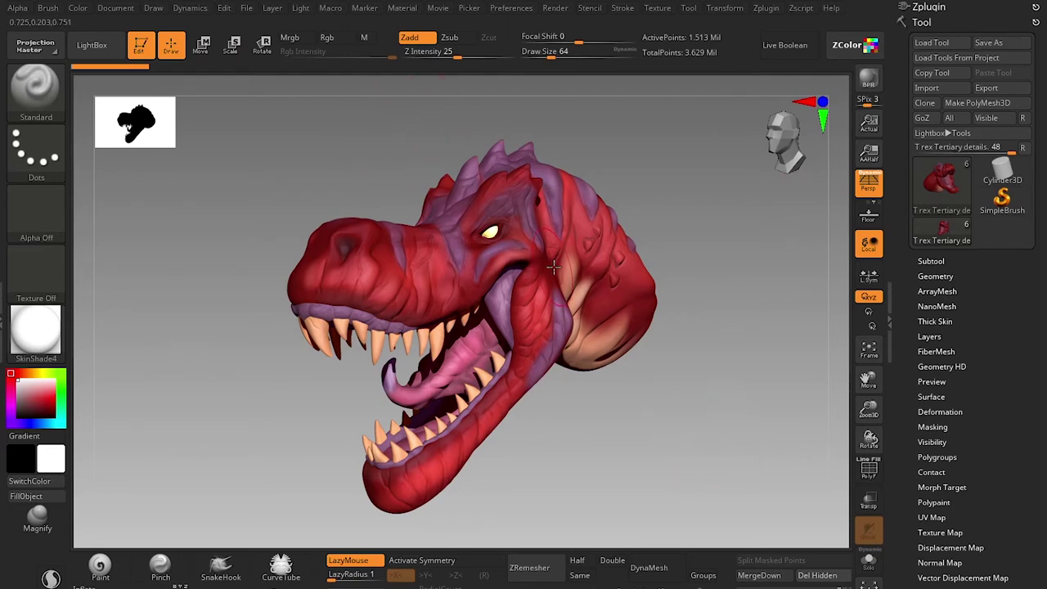
# Step: Set the global lights and environment distance to 74
pyautogui.click(301, 10)
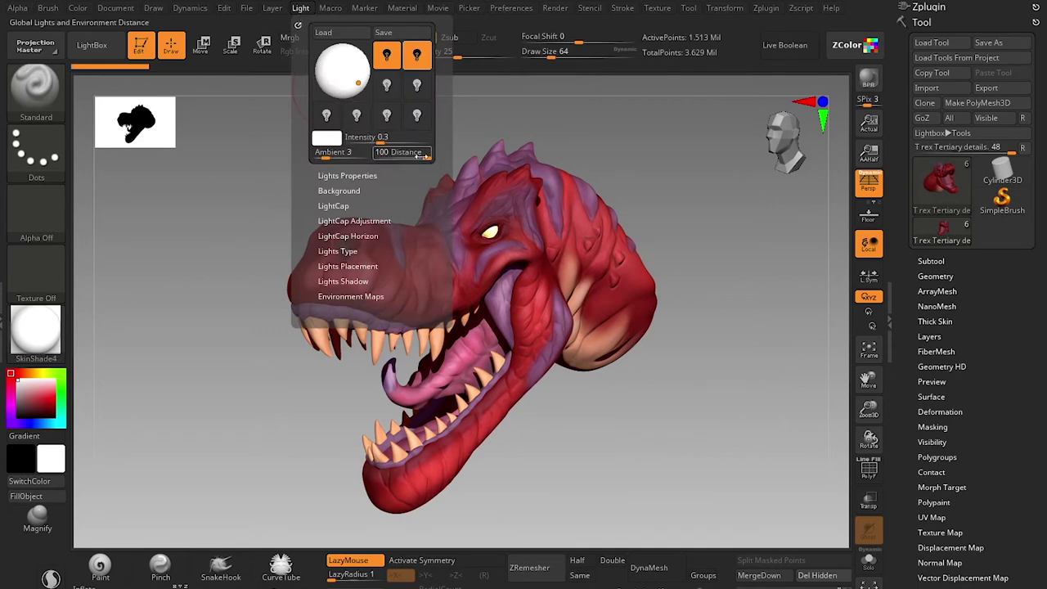
pyautogui.moveTo(427, 158); pyautogui.dragTo(418, 159)
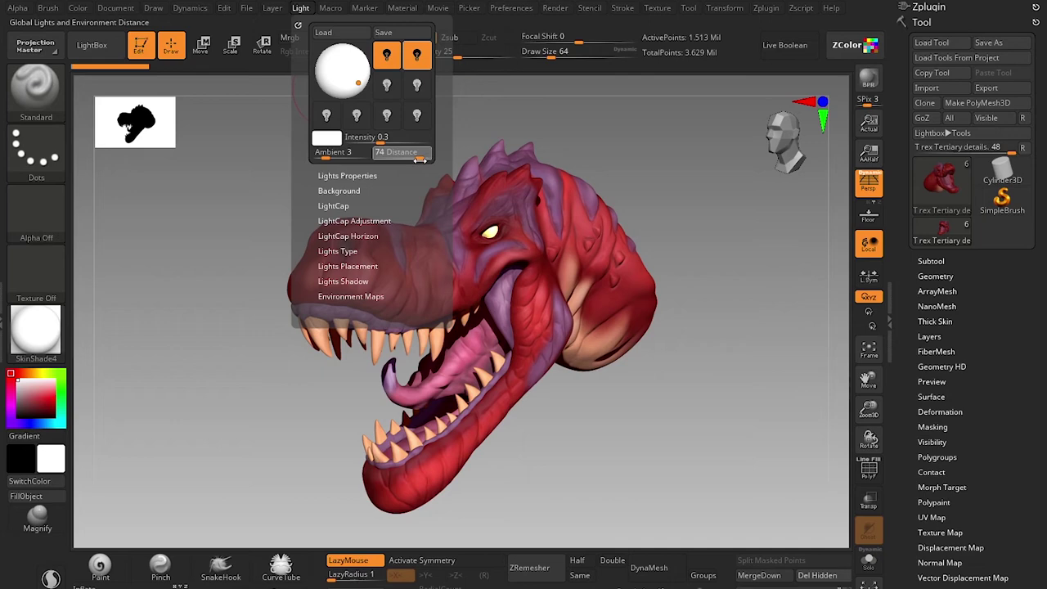
pyautogui.moveTo(420, 160); pyautogui.dragTo(420, 159)
pyautogui.moveTo(420, 159); pyautogui.dragTo(420, 160)
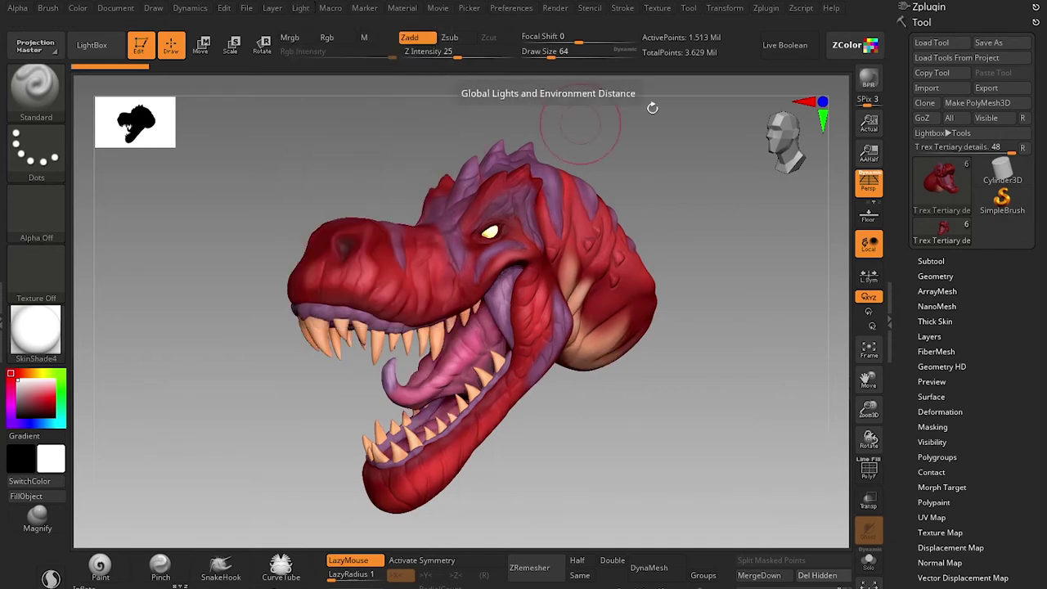
# Step: Dock the Render palette beside the canvas again
pyautogui.click(553, 10)
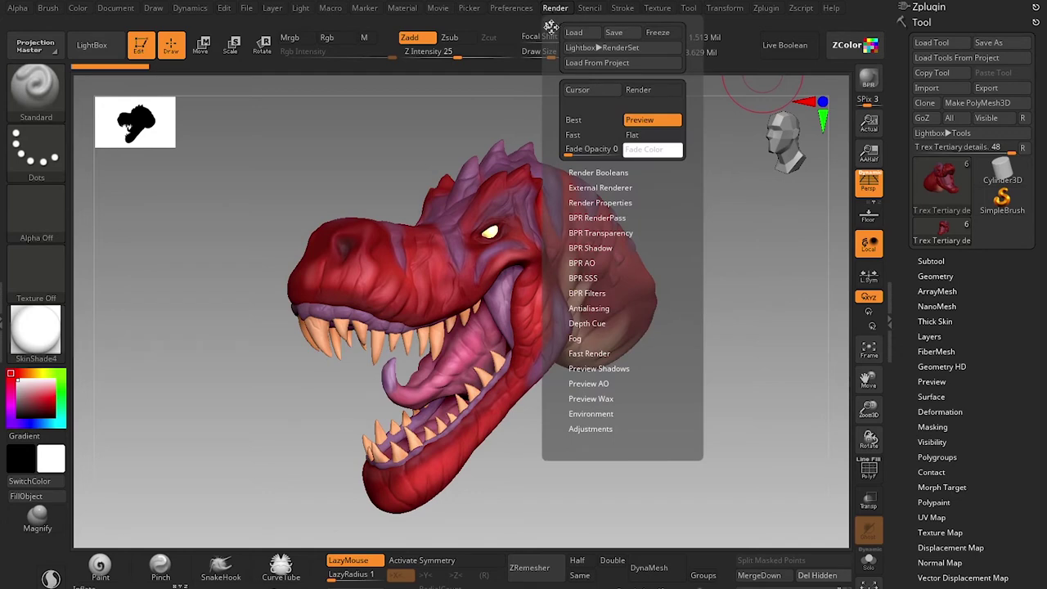
pyautogui.moveTo(548, 25); pyautogui.dragTo(923, 25)
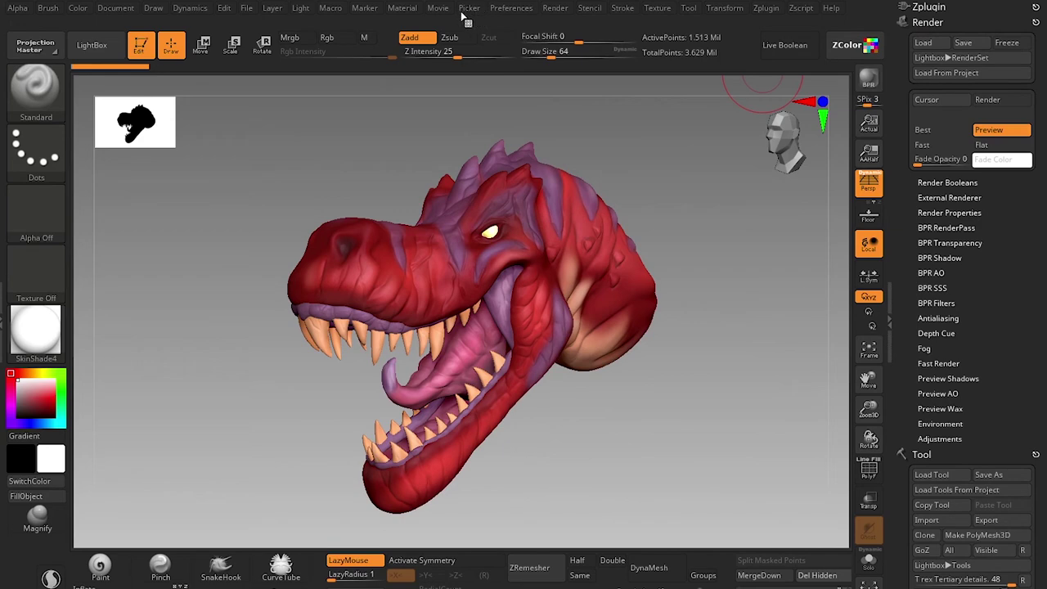
pyautogui.click(555, 9)
pyautogui.click(548, 25)
# Step: Set the Details level to 4 and enable ambient occlusion in Render Properties
pyautogui.click(968, 212)
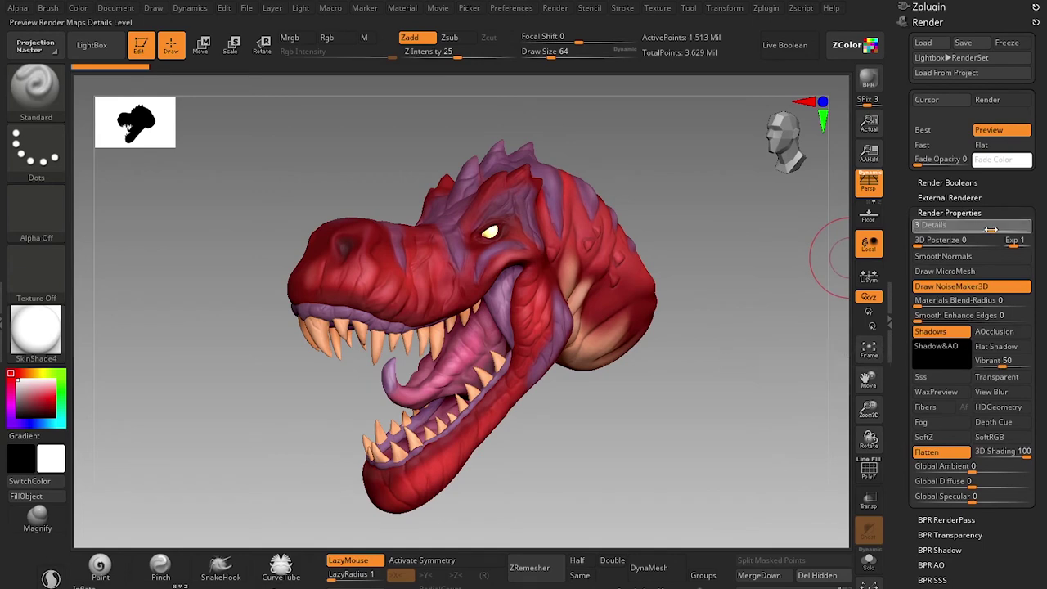
pyautogui.moveTo(990, 231); pyautogui.dragTo(1020, 231)
pyautogui.click(994, 332)
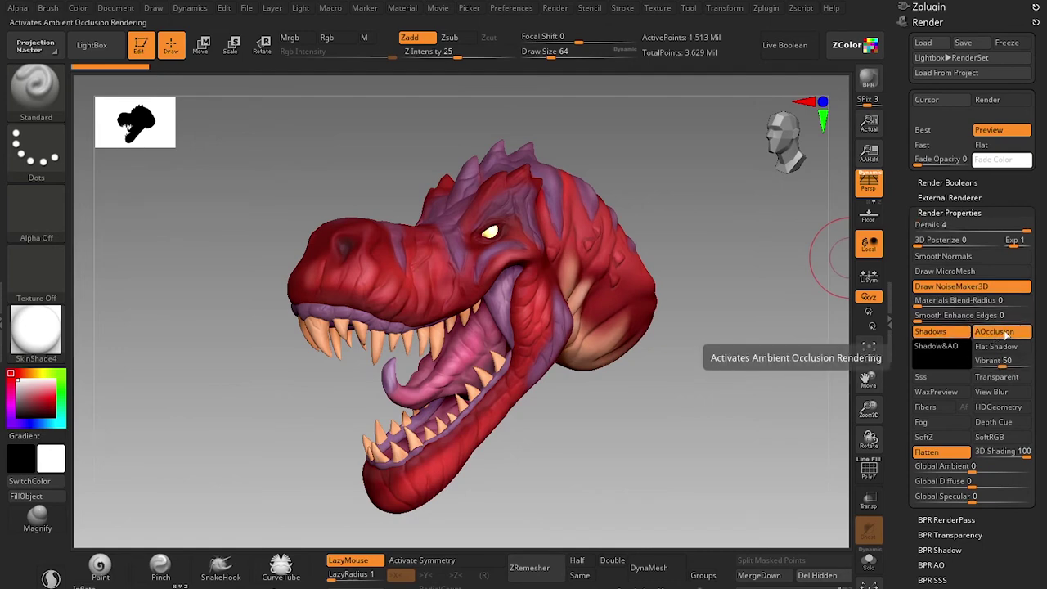
# Step: Set the BPR Shadow angle to about 31.3
pyautogui.click(949, 213)
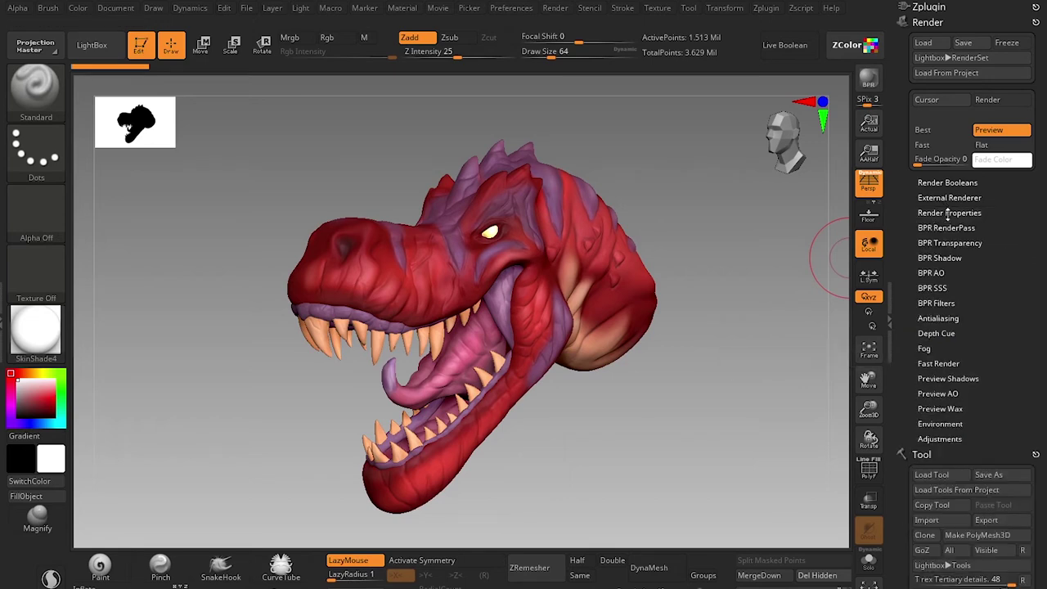
pyautogui.click(948, 258)
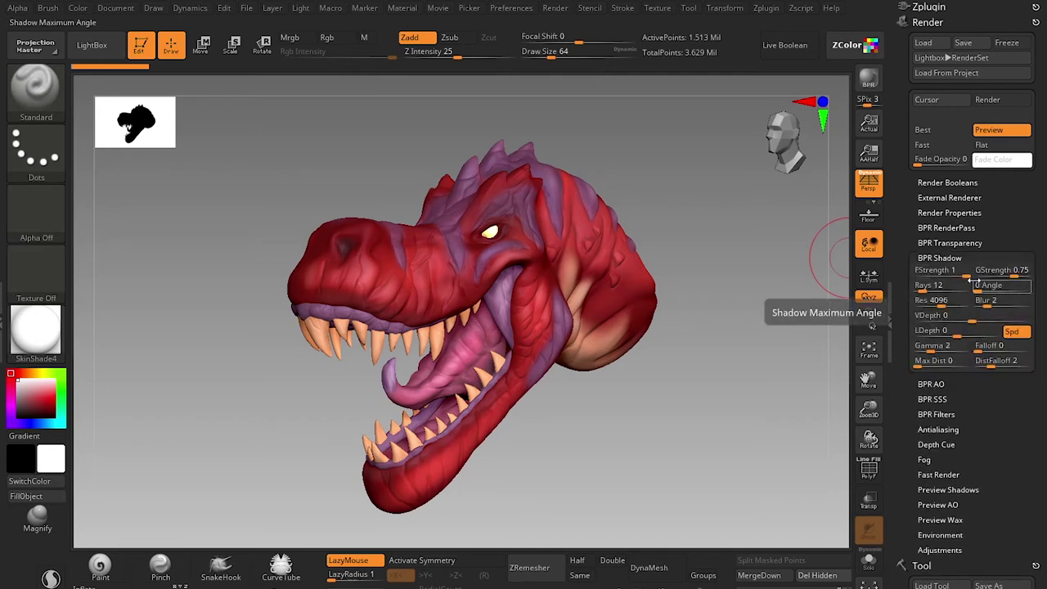
pyautogui.moveTo(979, 290); pyautogui.dragTo(993, 300)
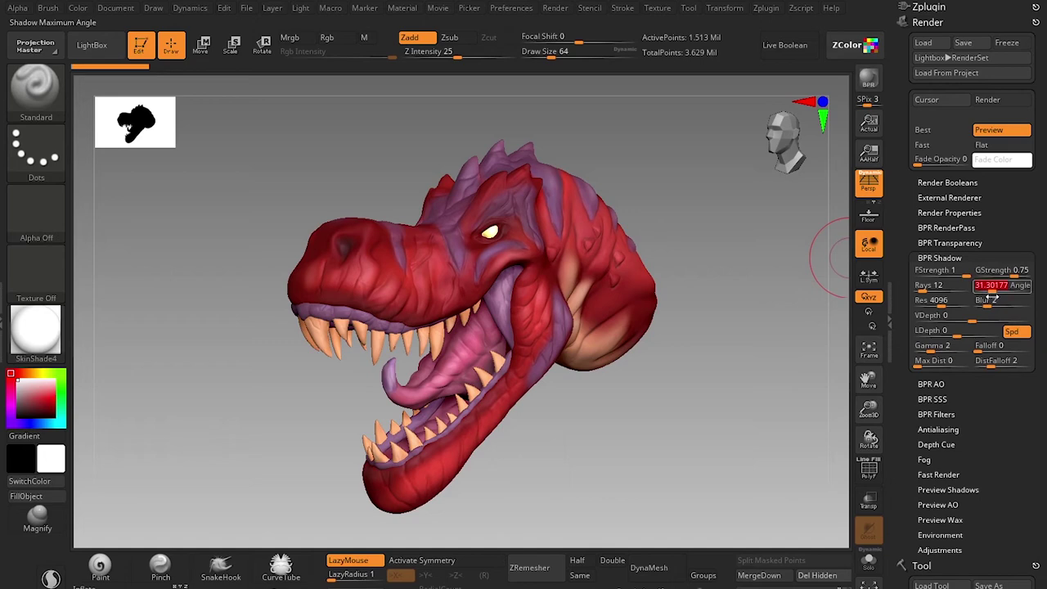
pyautogui.click(941, 258)
# Step: Set the BPR AO rays to 412, resolution to 1138, VDepth to 1 and blur to 1, and run a BPR render
pyautogui.click(939, 273)
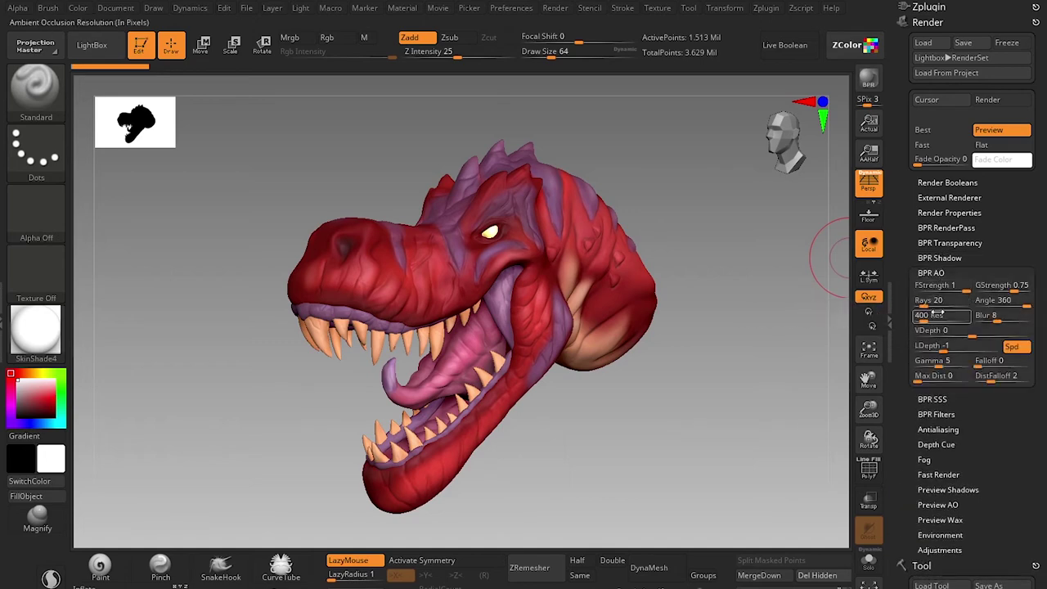
pyautogui.moveTo(924, 305)
pyautogui.mouseDown()
pyautogui.moveTo(952, 307)
pyautogui.moveTo(934, 321)
pyautogui.mouseUp()
pyautogui.click(952, 332)
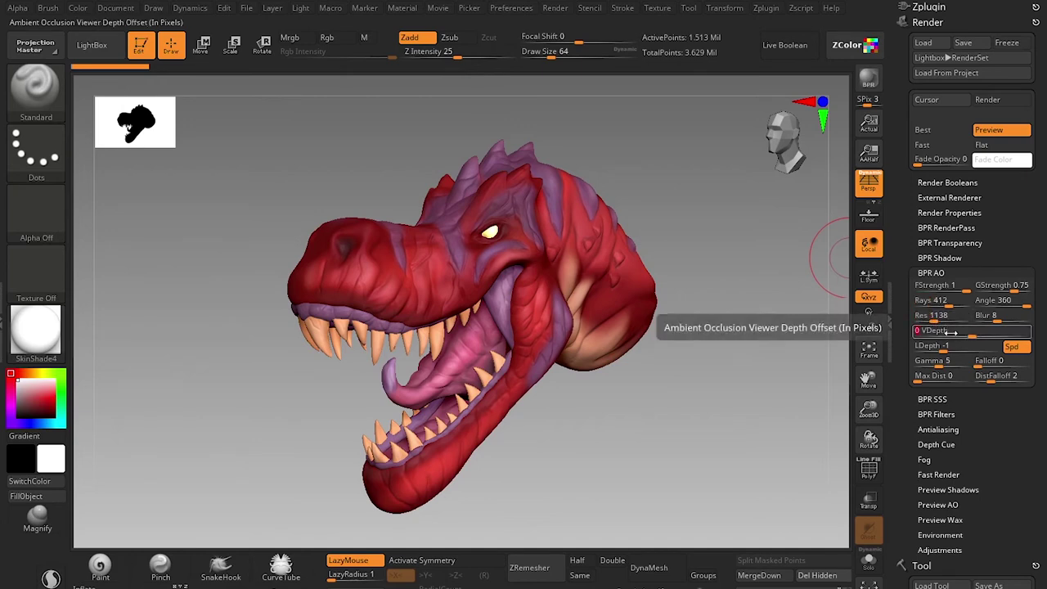
pyautogui.click(988, 317)
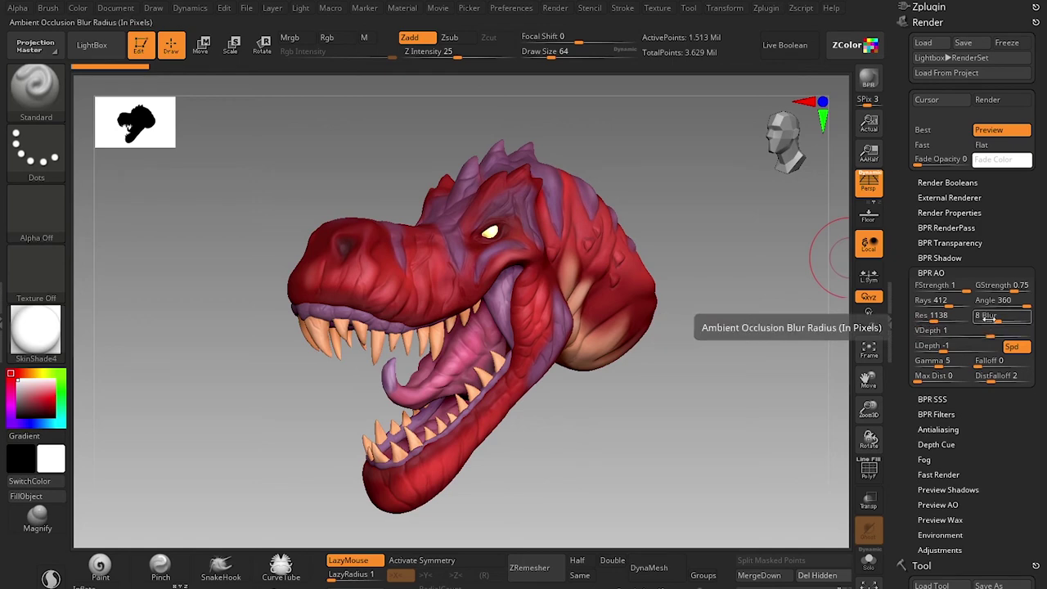
pyautogui.write('1')
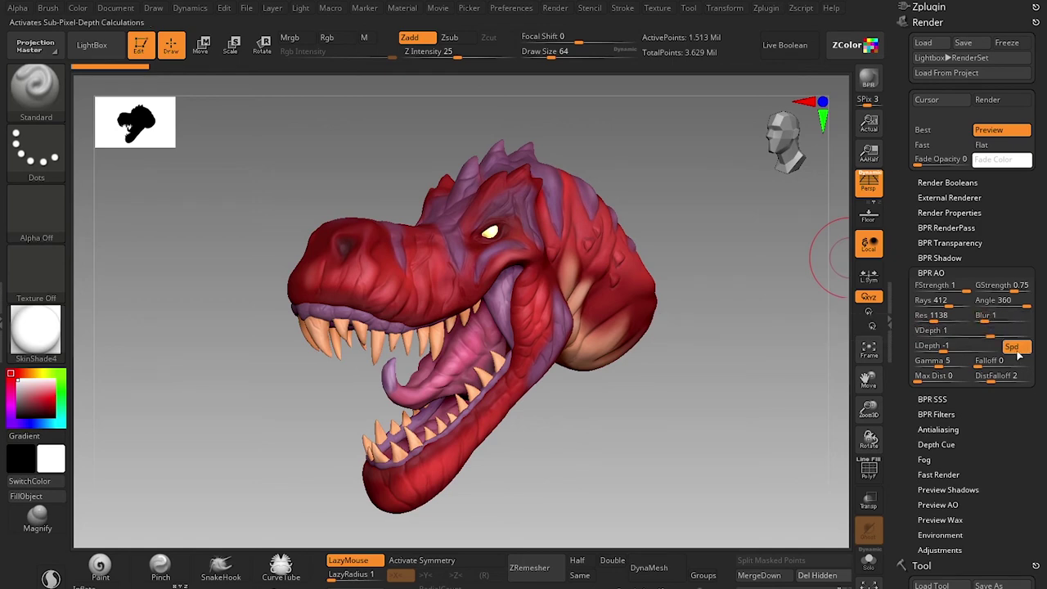
pyautogui.click(1004, 360)
pyautogui.press('Return')
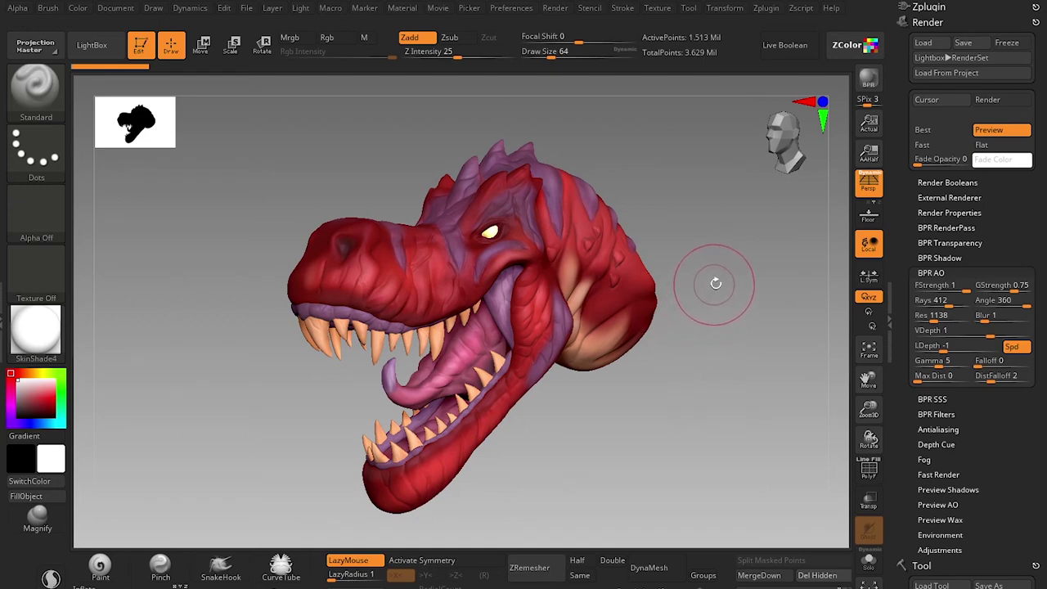
pyautogui.click(865, 85)
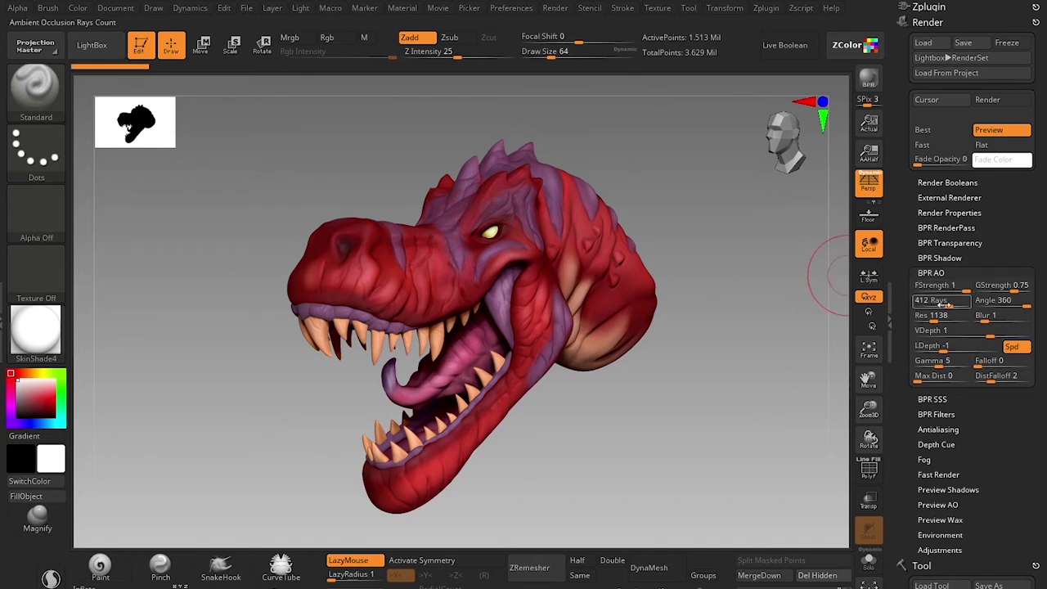
# Step: Set the BPR Shadow rays count to 412
pyautogui.click(947, 258)
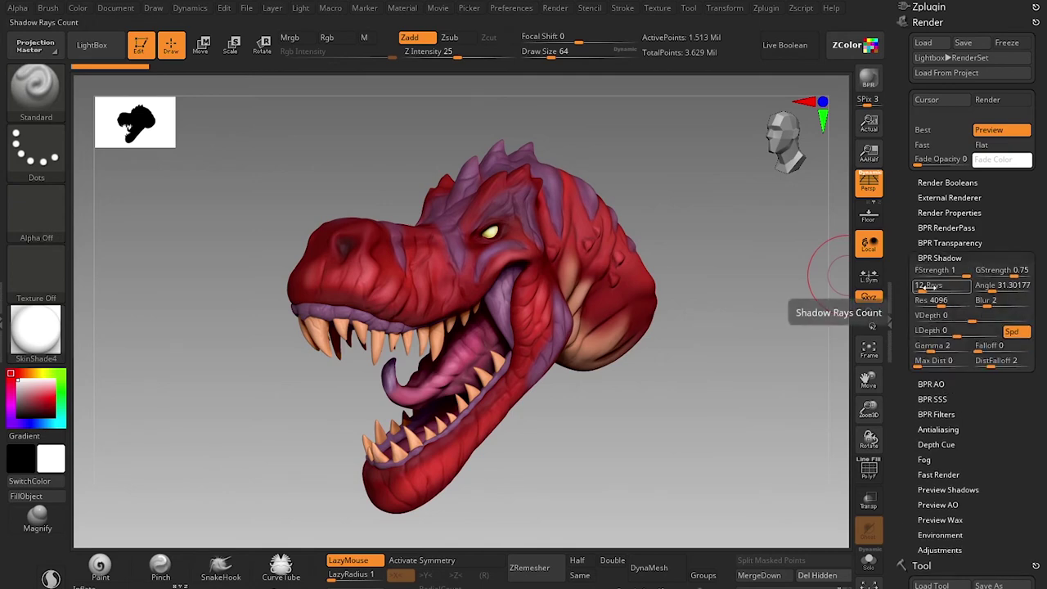
pyautogui.click(933, 285)
pyautogui.moveTo(935, 287); pyautogui.dragTo(946, 288)
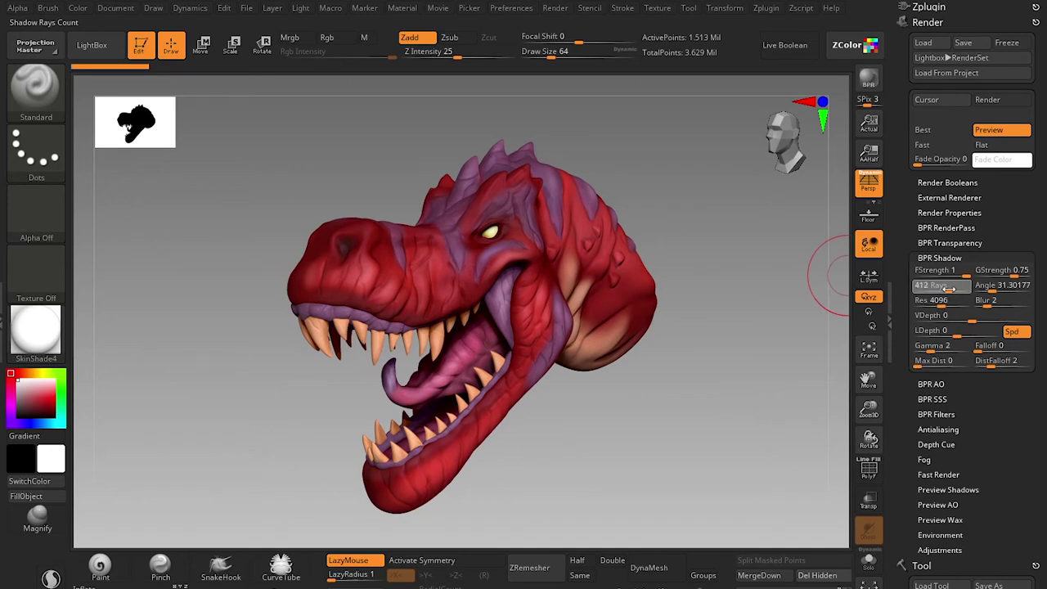
pyautogui.moveTo(949, 288); pyautogui.dragTo(949, 288)
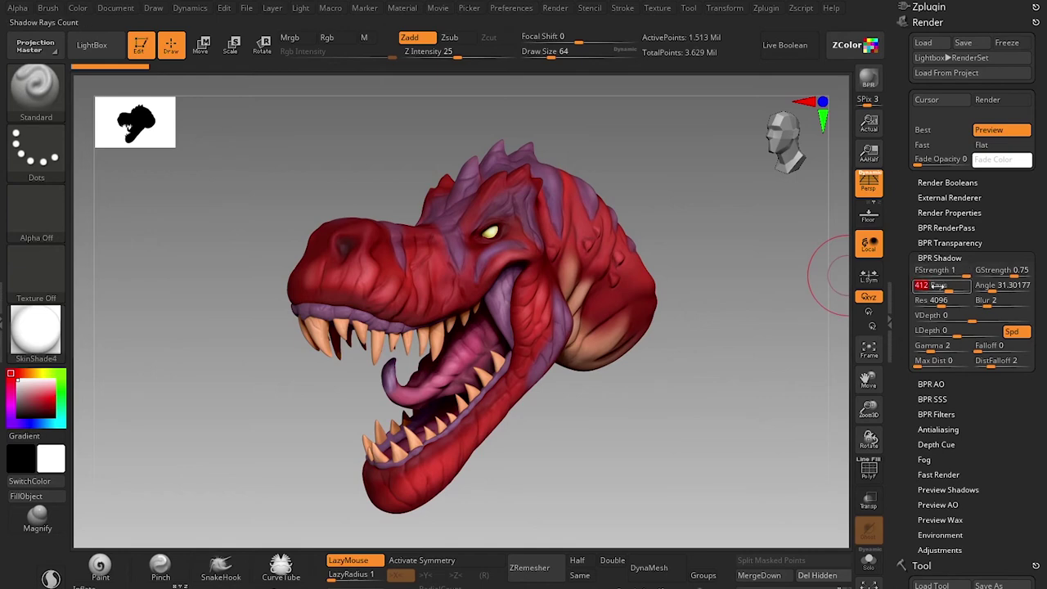
pyautogui.click(944, 260)
pyautogui.click(941, 273)
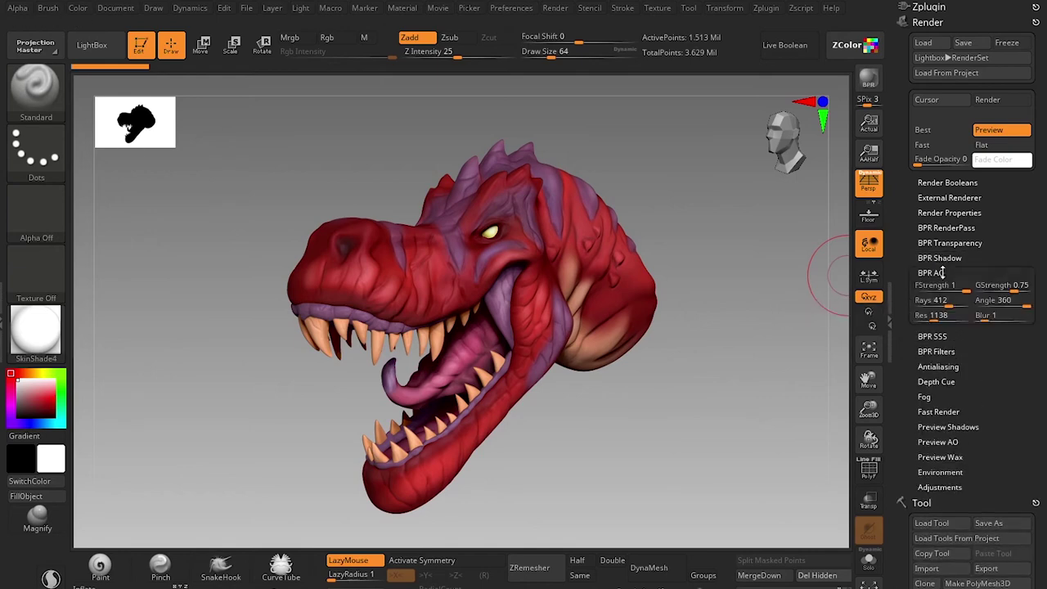
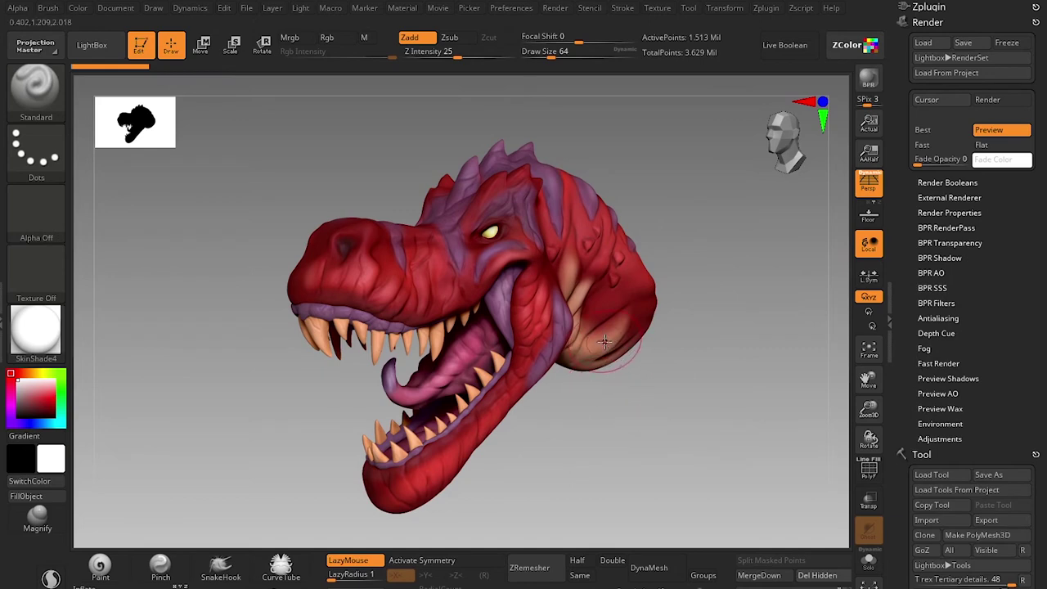
# Step: Start exporting the Shaded render pass and browse to the T Rex BPR Renders folder on the Desktop
pyautogui.click(953, 227)
pyautogui.moveTo(1027, 284)
pyautogui.moveTo(961, 320)
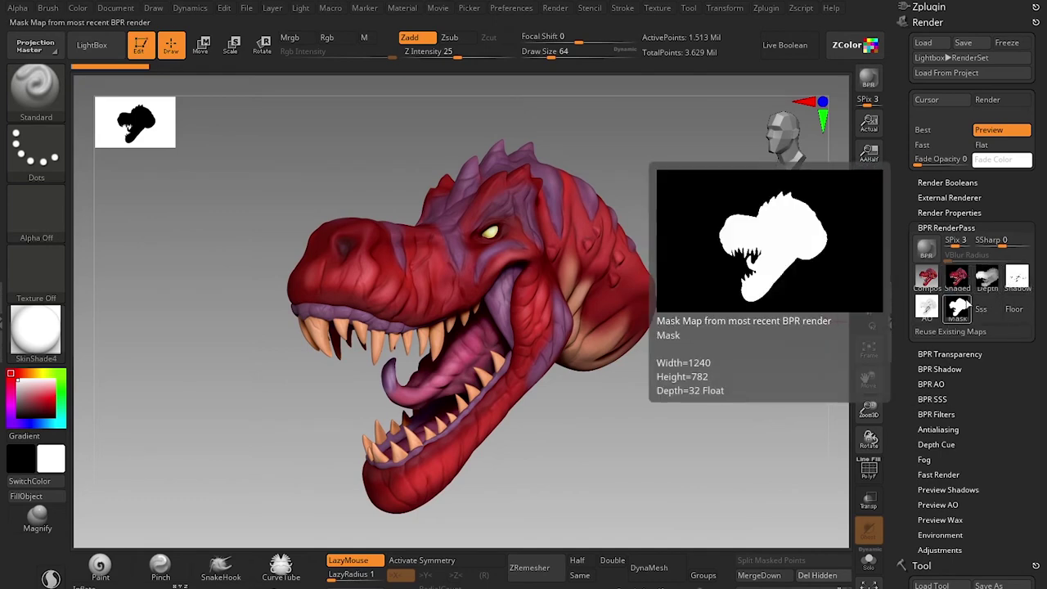
pyautogui.moveTo(940, 286)
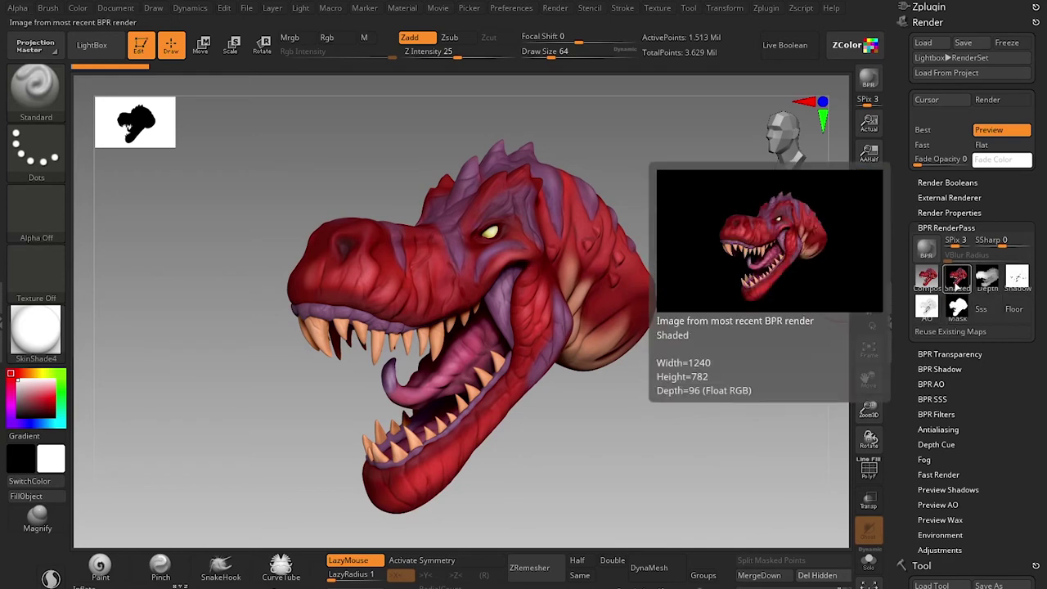
pyautogui.click(958, 280)
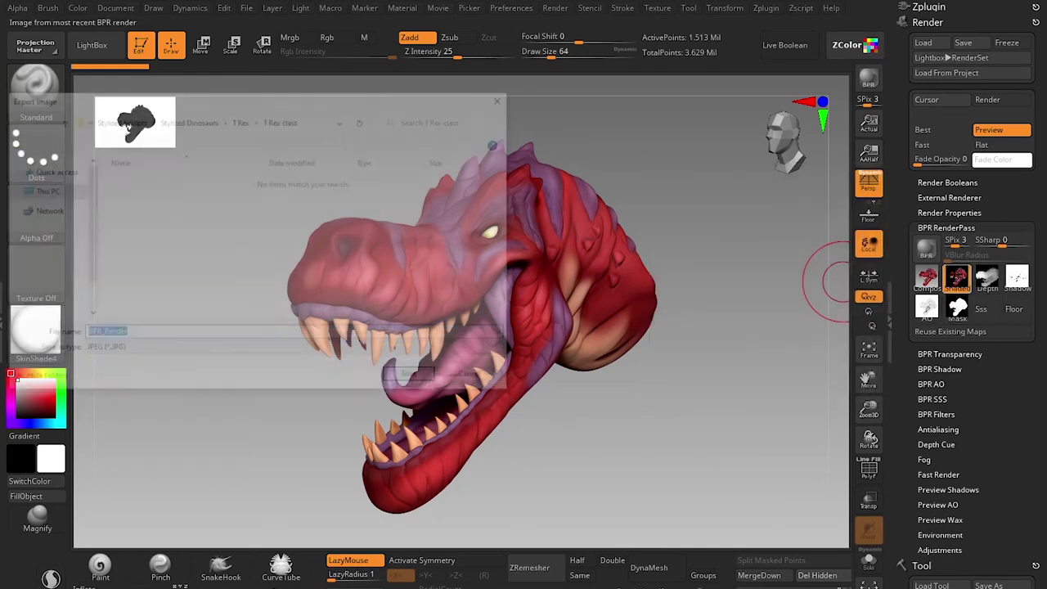
pyautogui.click(54, 210)
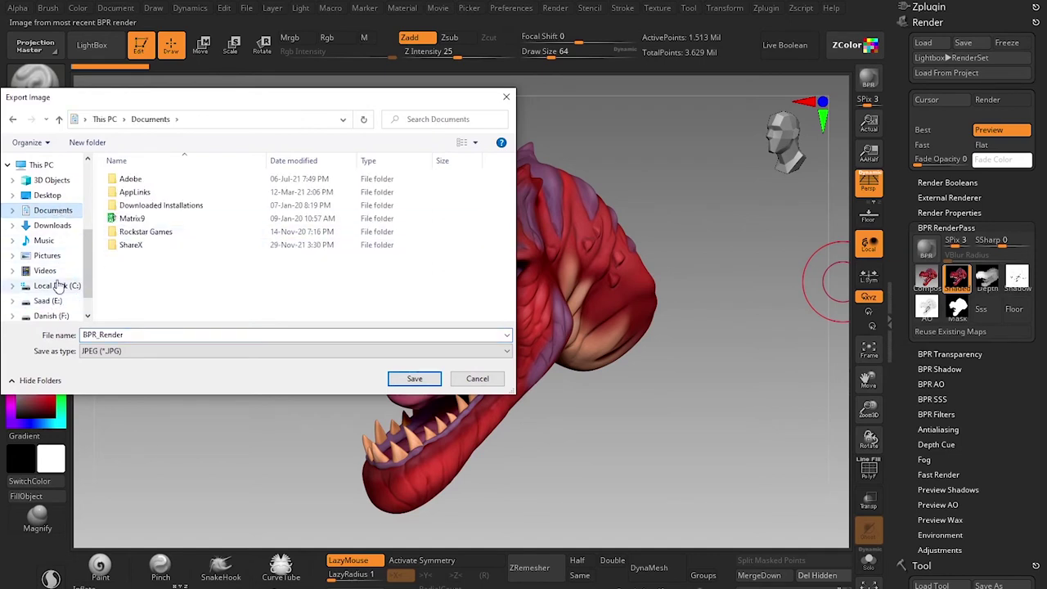
pyautogui.click(59, 197)
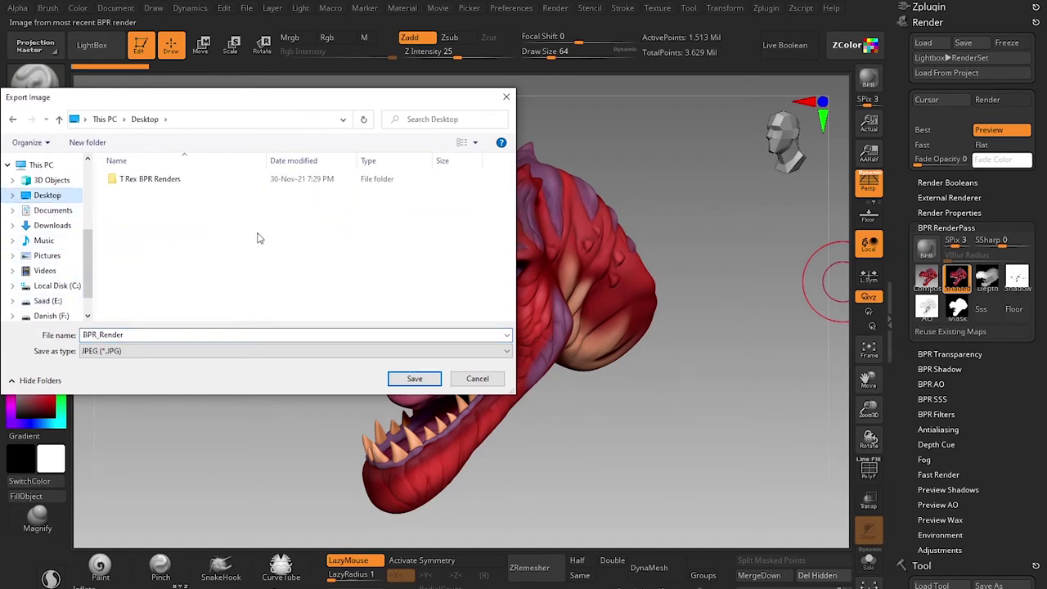
pyautogui.doubleClick(173, 180)
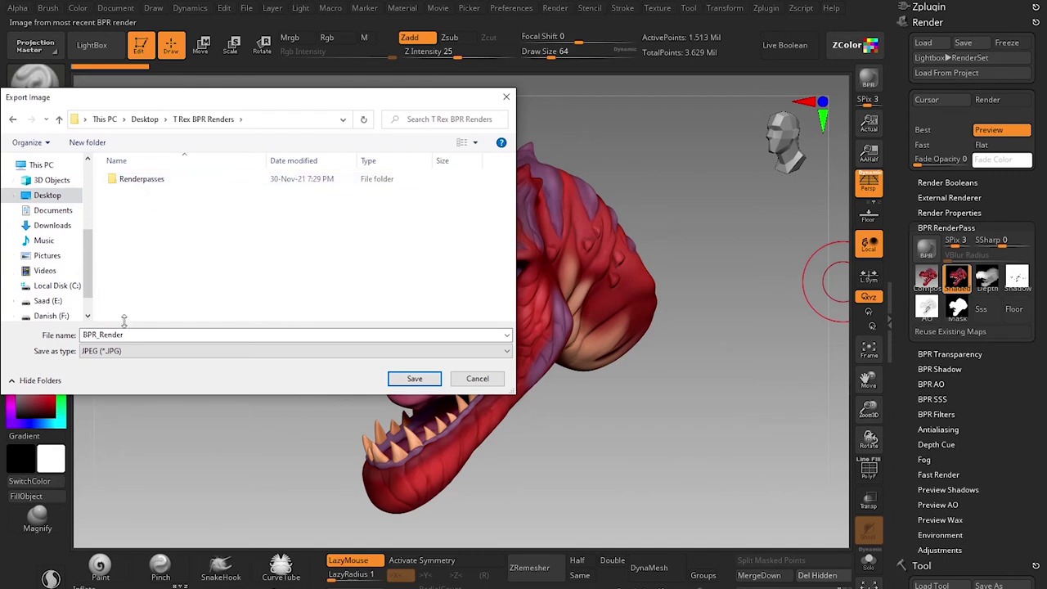
# Step: Save the Shaded pass as a Photoshop PSD file named Main in the Renderpasses subfolder
pyautogui.click(115, 351)
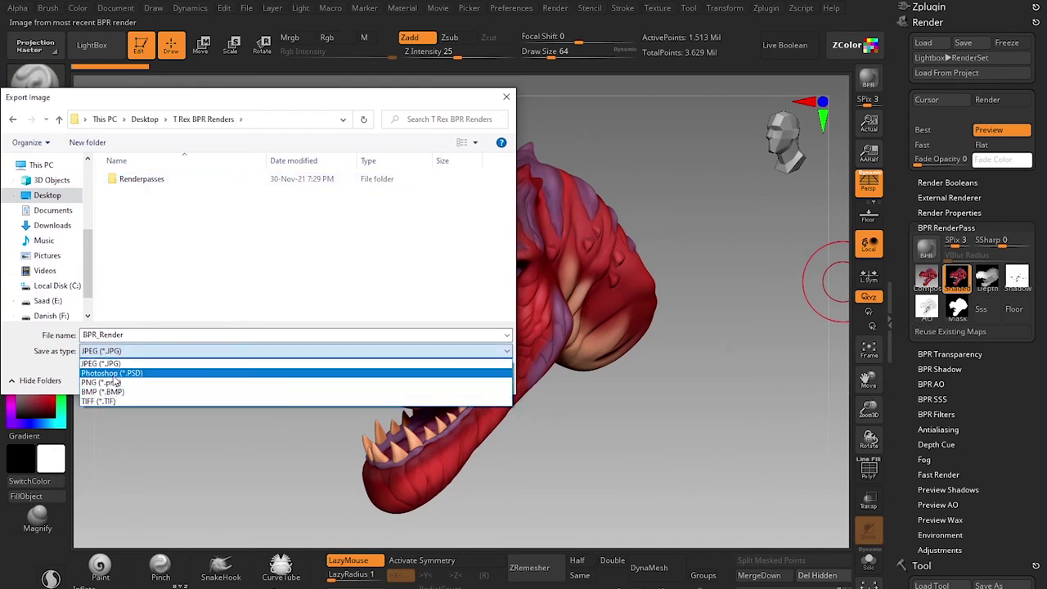
pyautogui.click(115, 373)
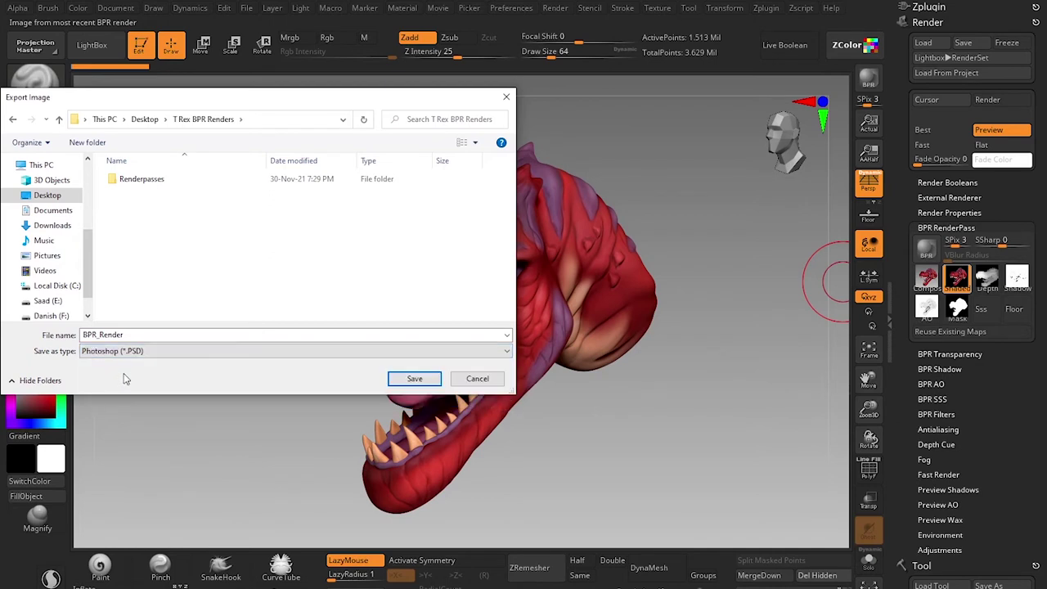
pyautogui.doubleClick(141, 178)
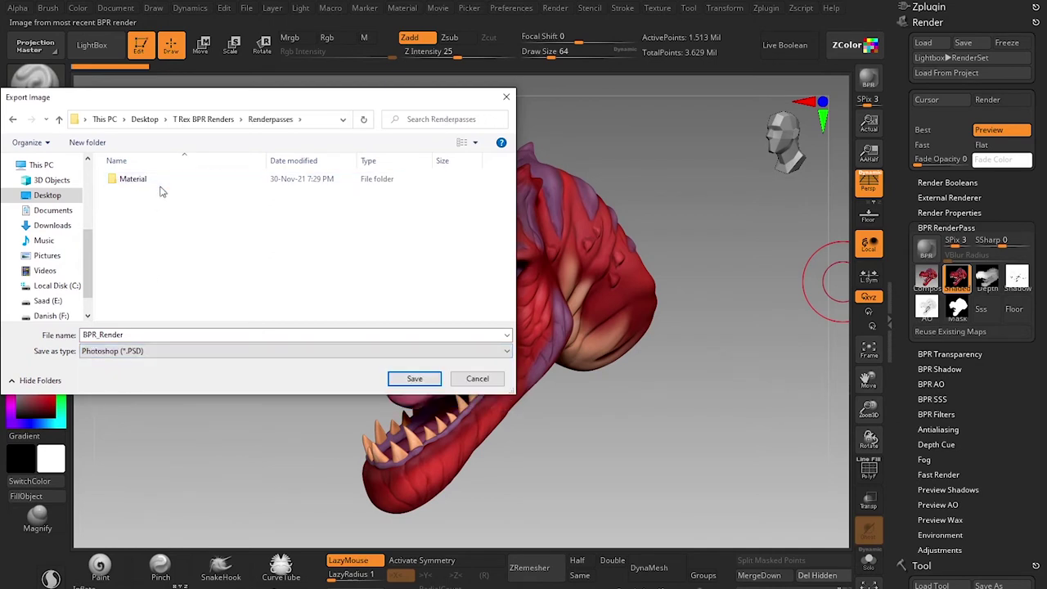
pyautogui.doubleClick(123, 334)
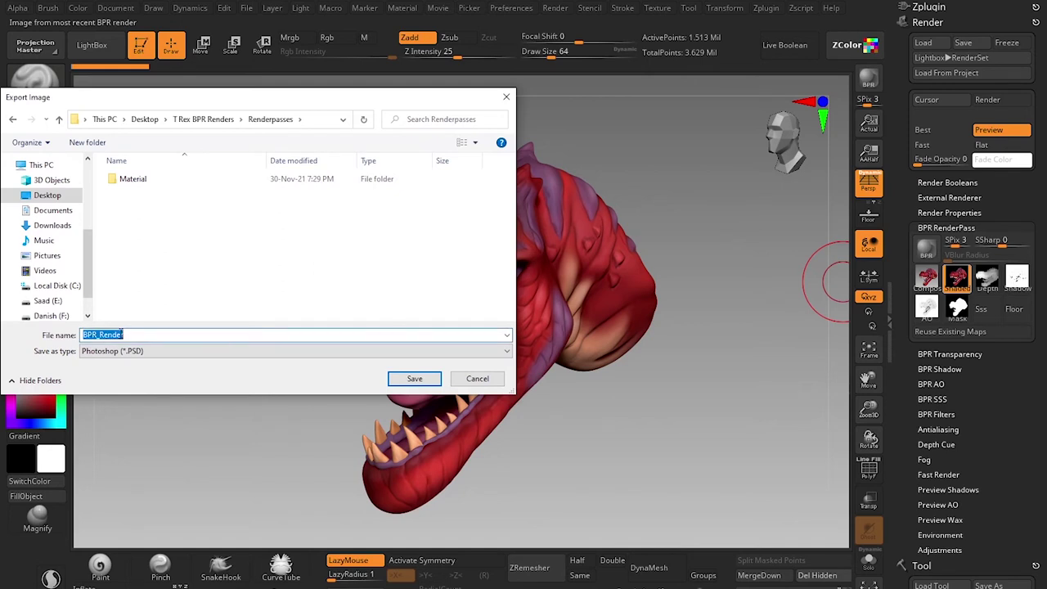
pyautogui.write('Main')
pyautogui.press('Return')
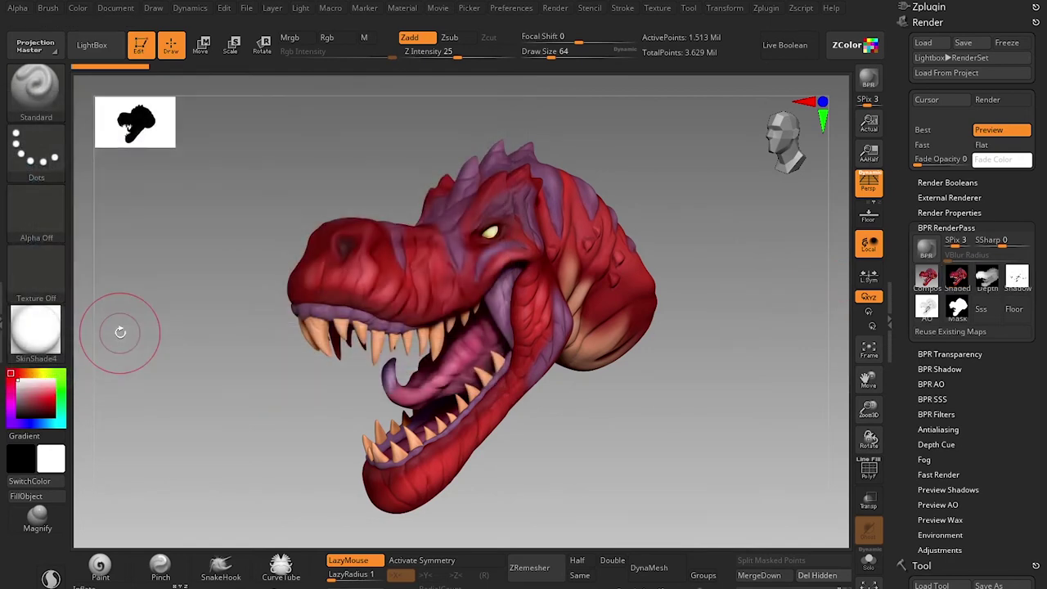
# Step: Export the Depth and Shadow render passes as BPR_Depth and BPR_Shadow PSD files in the Renderpasses folder
pyautogui.click(988, 278)
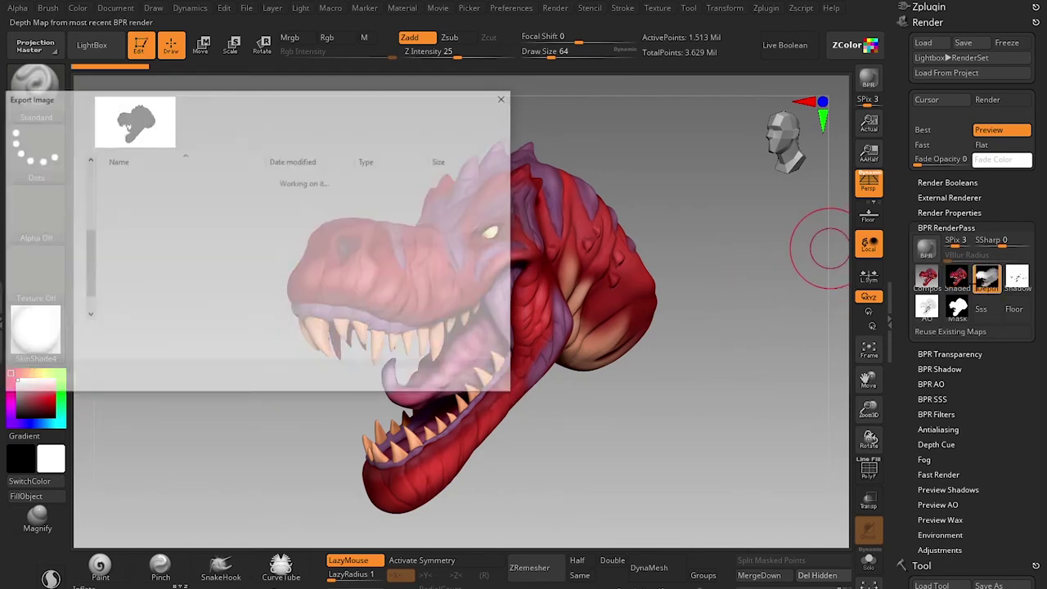
pyautogui.click(405, 378)
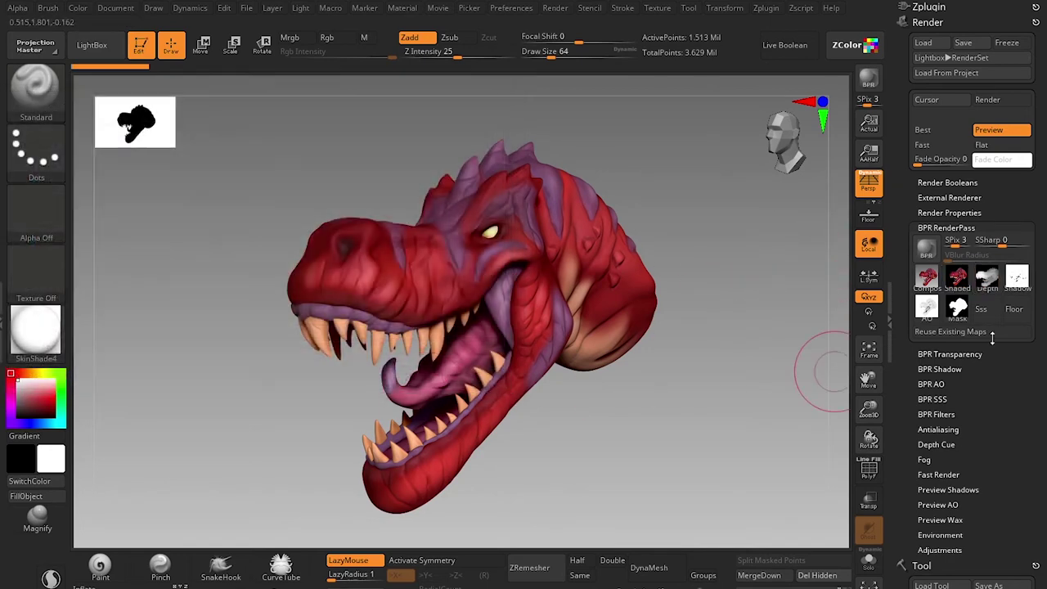
pyautogui.click(1018, 278)
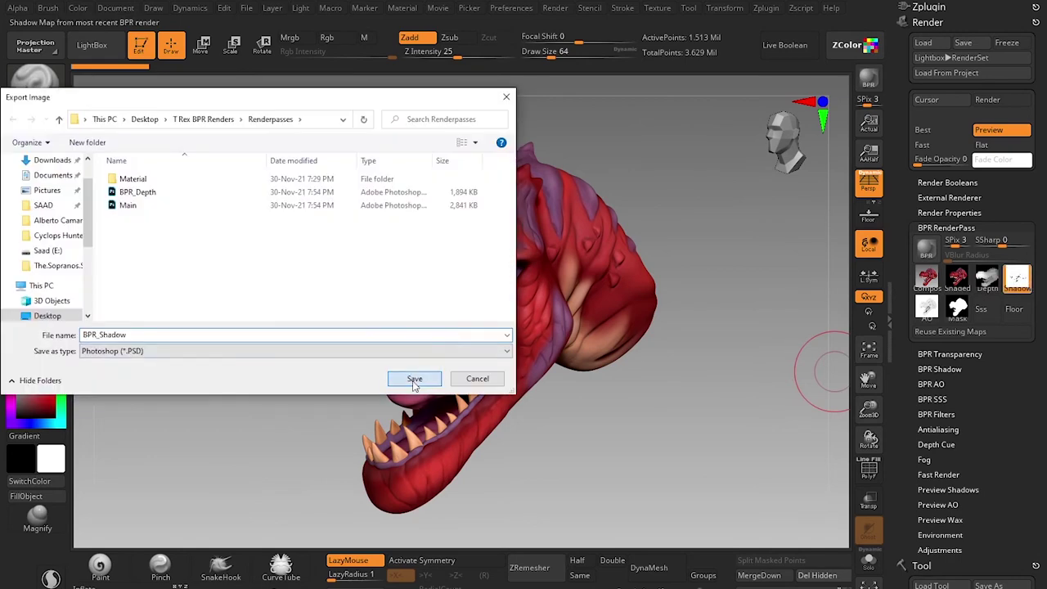
pyautogui.click(407, 378)
# Step: Export the AO and Mask render passes to the Renderpasses folder, keeping their suggested file names
pyautogui.click(926, 307)
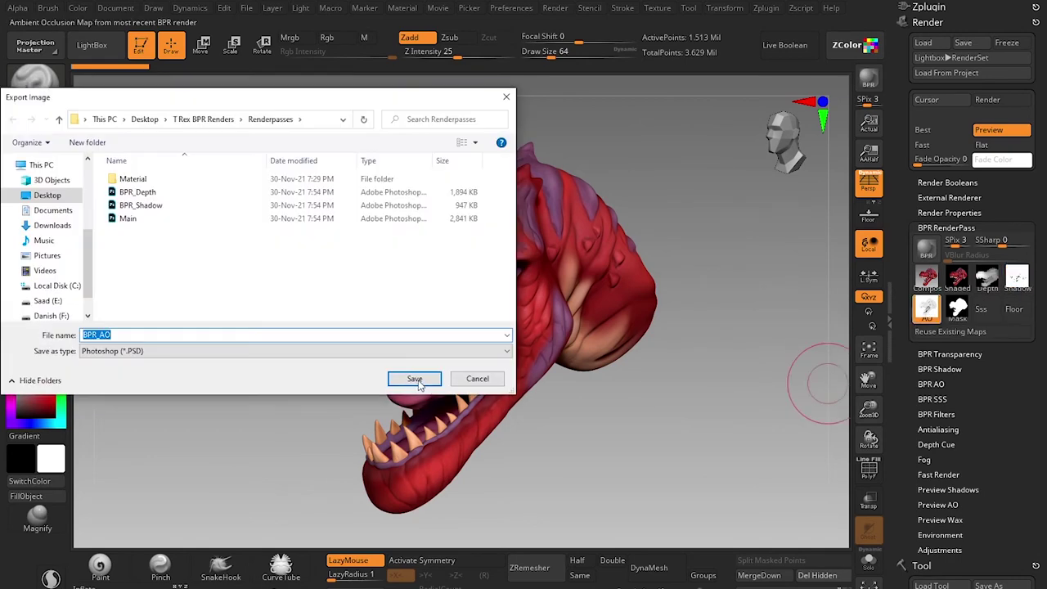
pyautogui.click(415, 378)
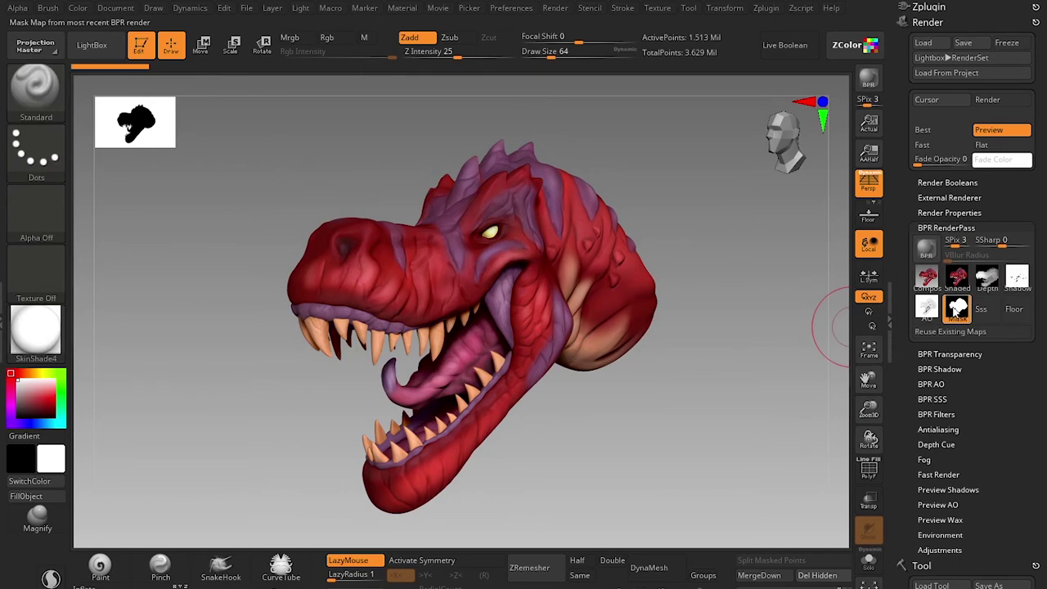
pyautogui.click(957, 309)
pyautogui.click(415, 379)
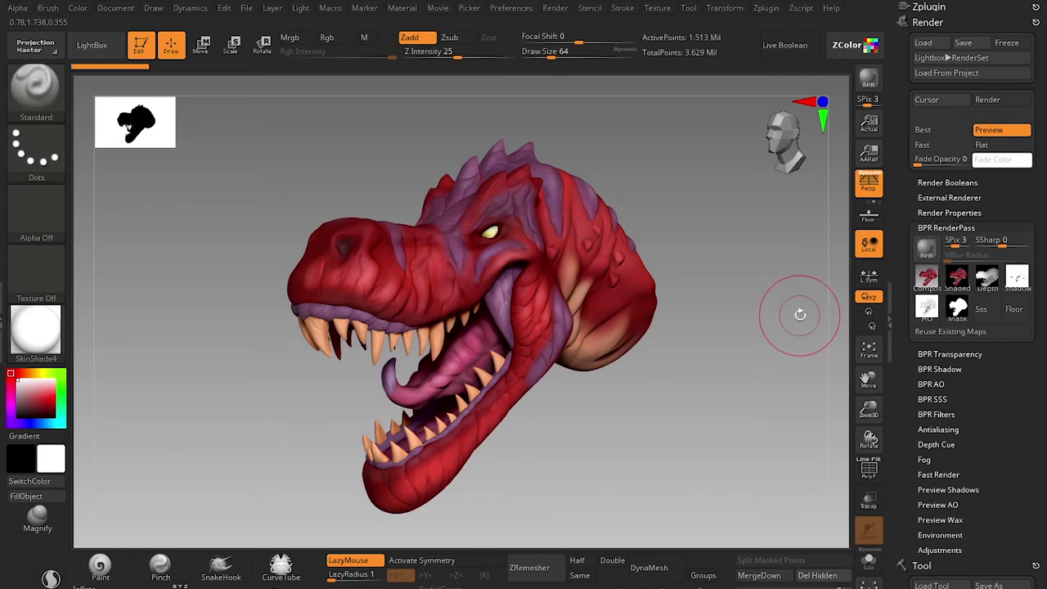
# Step: Turn off shadows and ambient occlusion in Render Properties
pyautogui.click(36, 331)
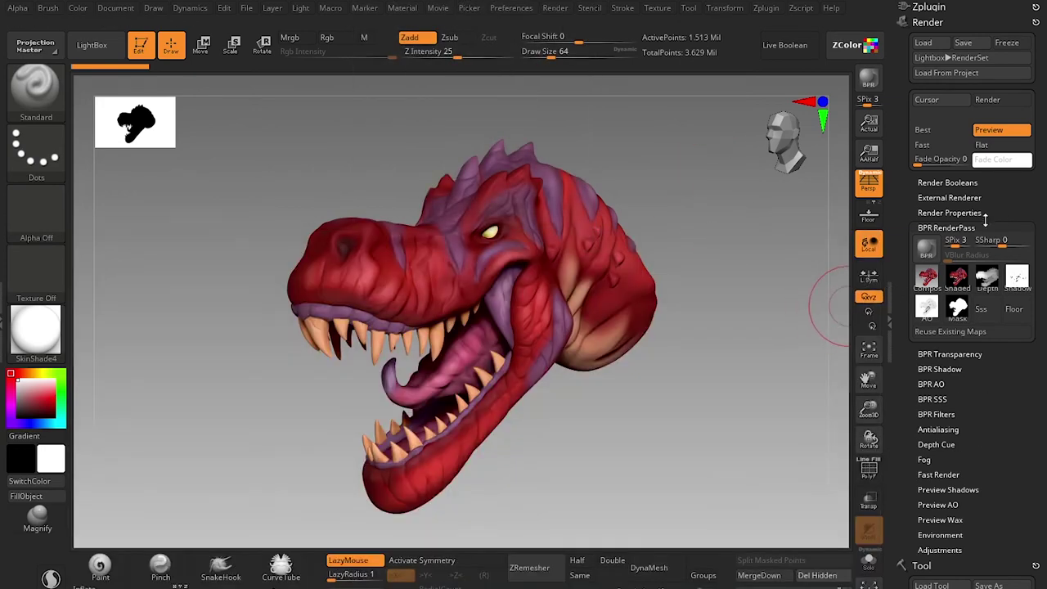
pyautogui.click(976, 213)
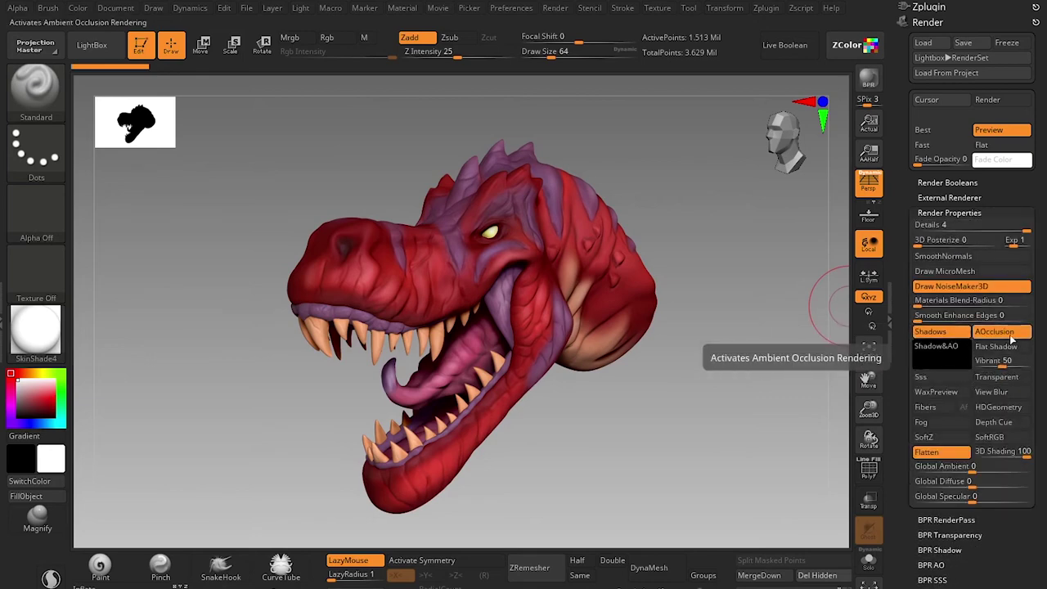
pyautogui.click(953, 342)
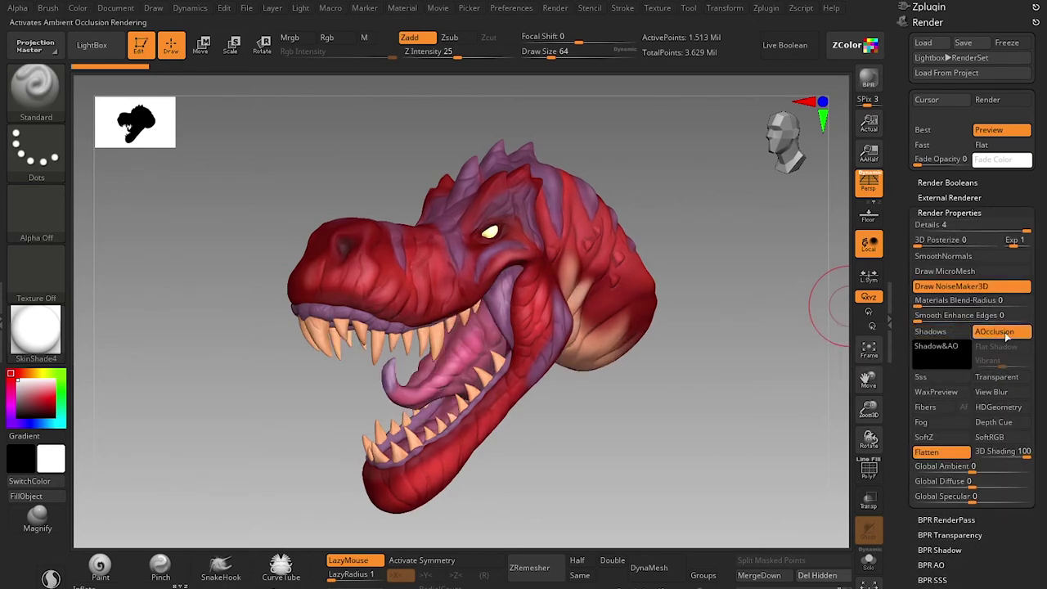
pyautogui.click(1006, 335)
pyautogui.click(953, 213)
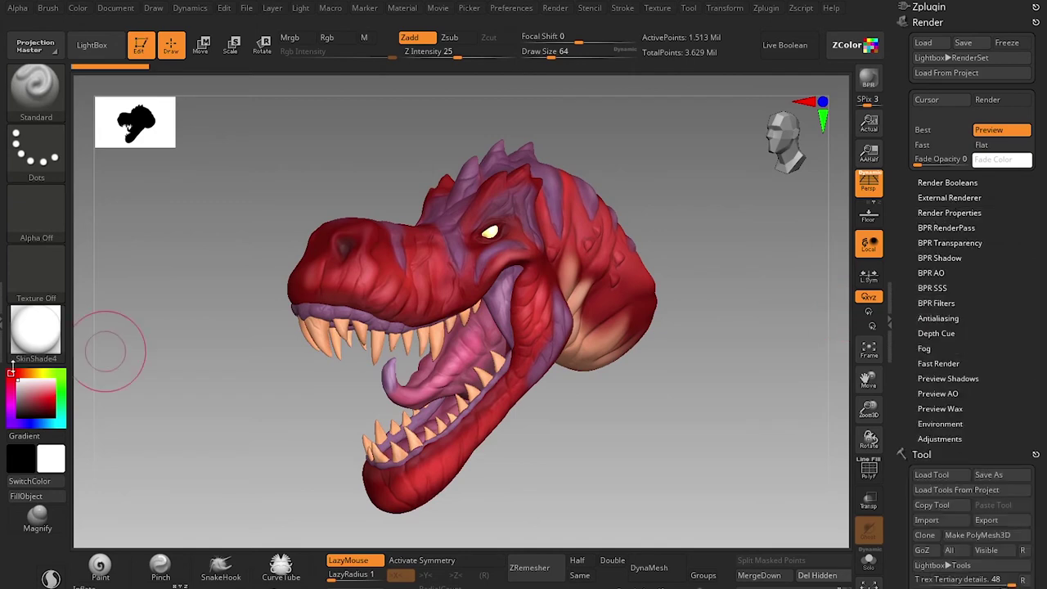
# Step: Apply the Flat Color material to the painted T-rex head and run a BPR render
pyautogui.click(49, 350)
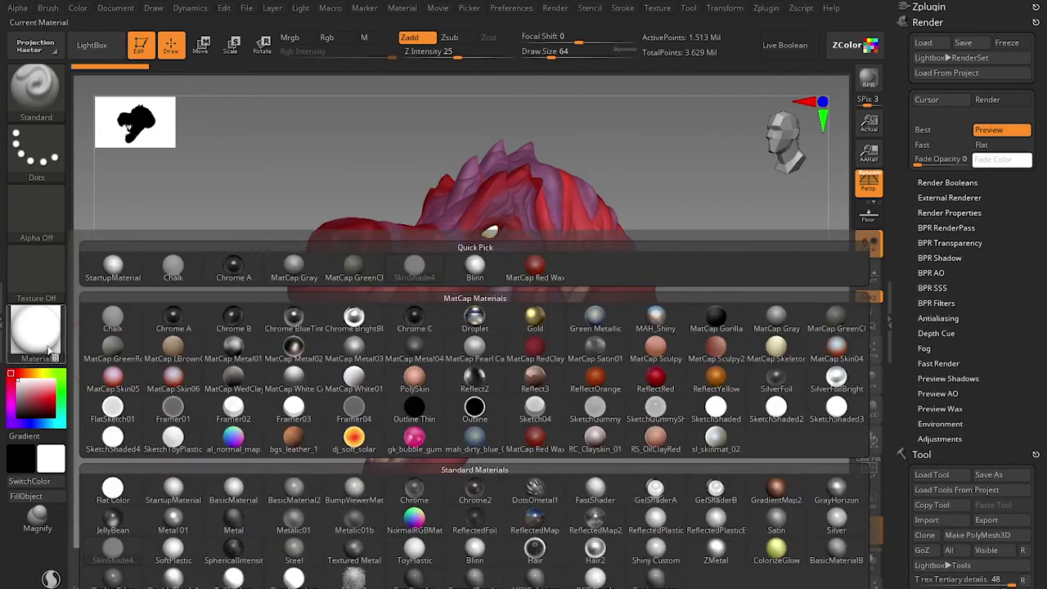
pyautogui.click(106, 488)
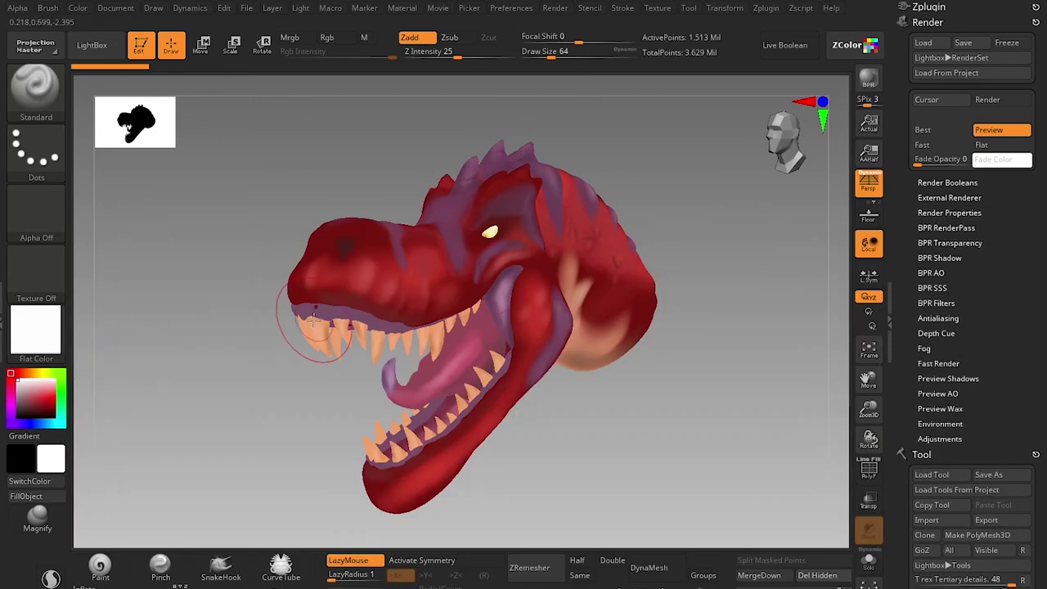
pyautogui.hotkey('shift', 'r')
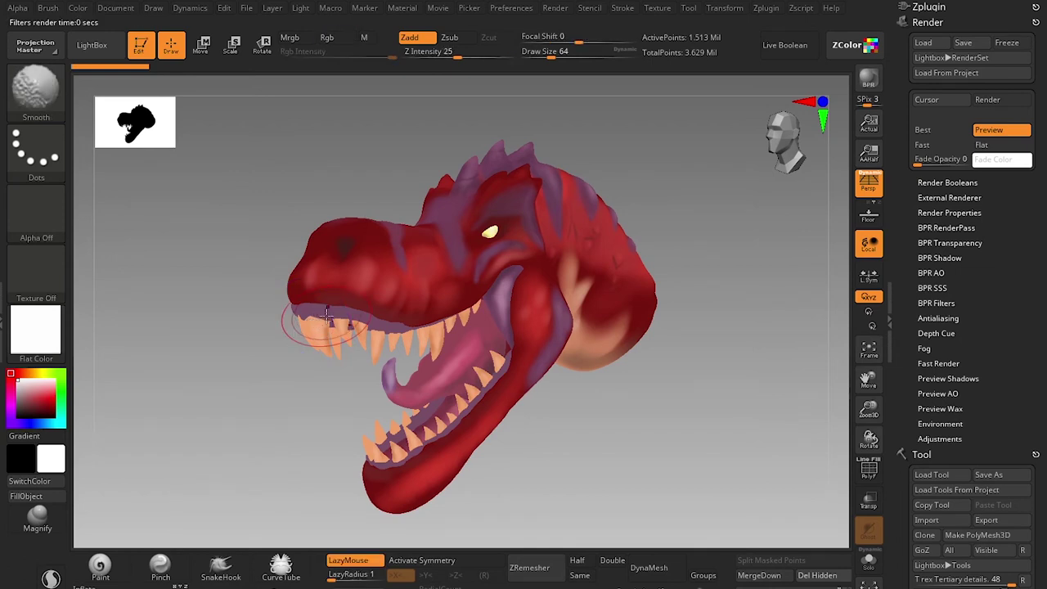
# Step: Export the Shaded render pass as a Photoshop PSD file named Flat in the Material subfolder of Renderpasses
pyautogui.click(952, 258)
pyautogui.click(952, 258)
pyautogui.click(956, 229)
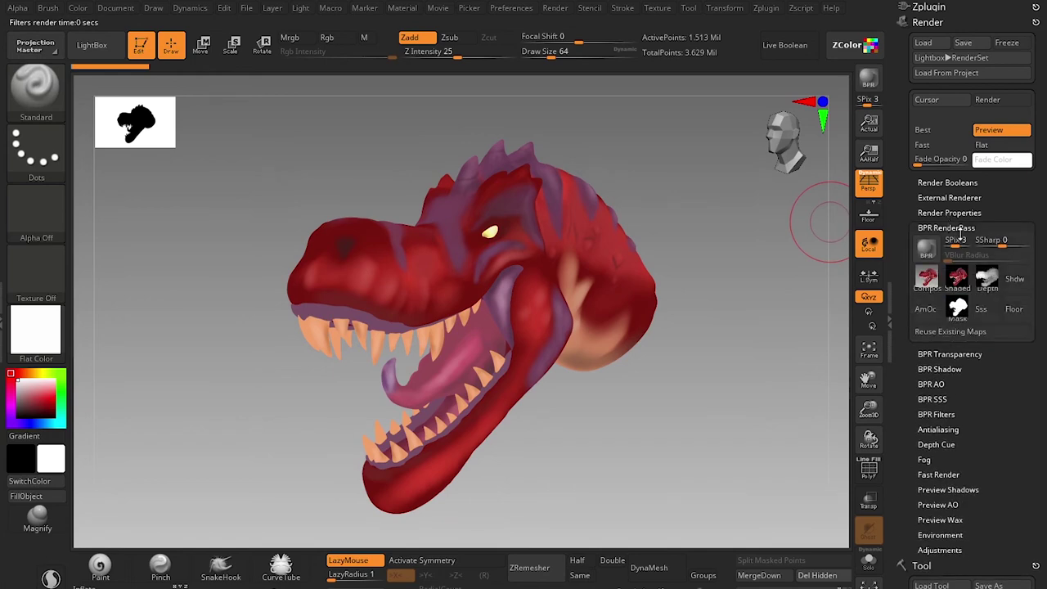
pyautogui.click(958, 278)
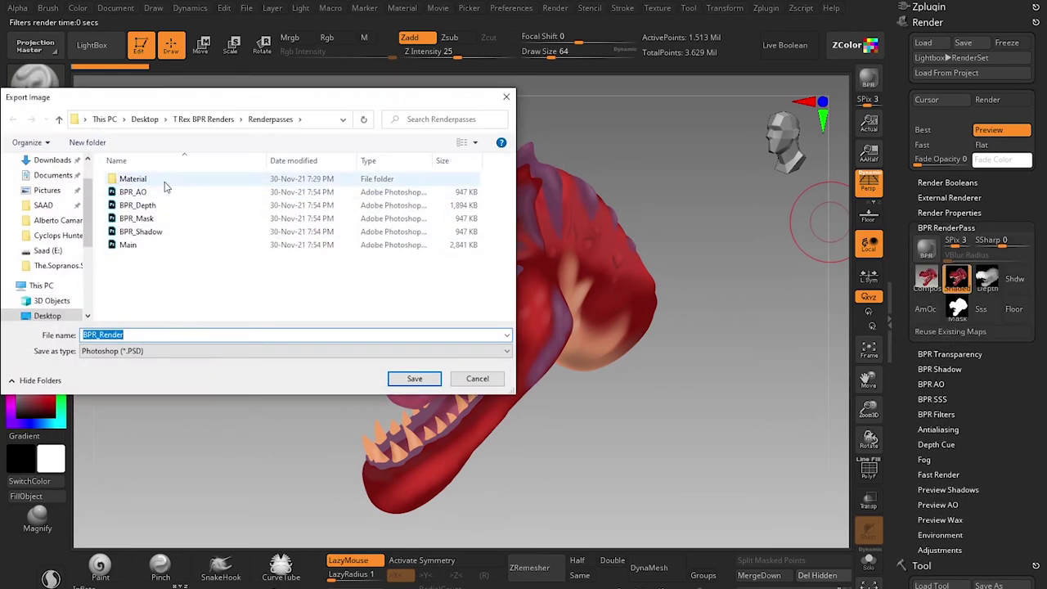
pyautogui.doubleClick(164, 184)
pyautogui.doubleClick(167, 334)
pyautogui.write('Flat')
pyautogui.press('Return')
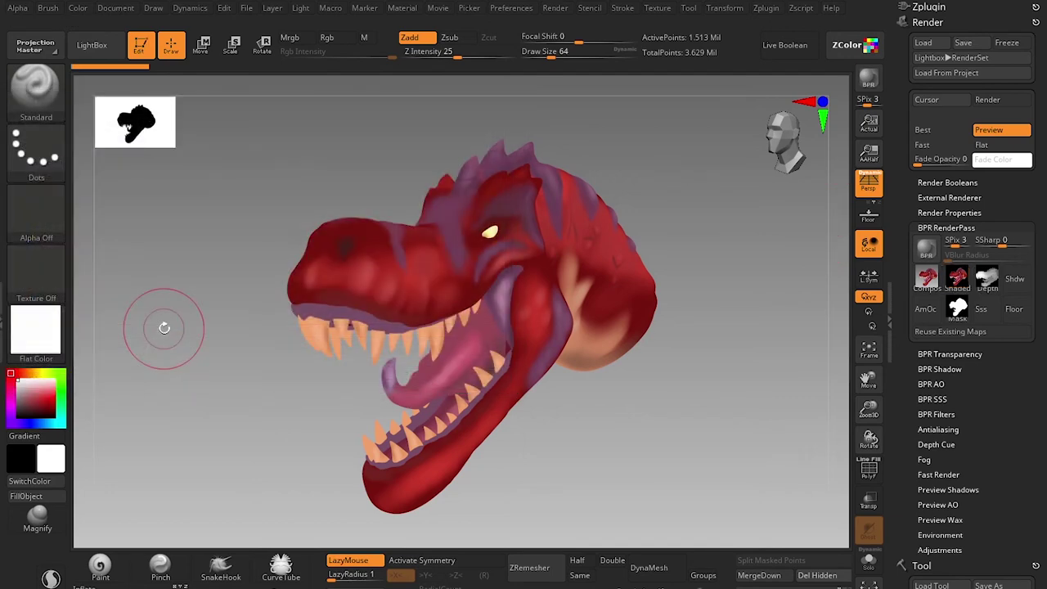
# Step: Open the Subtool list of the T-rex tool
pyautogui.scroll(-10, 944, 324)
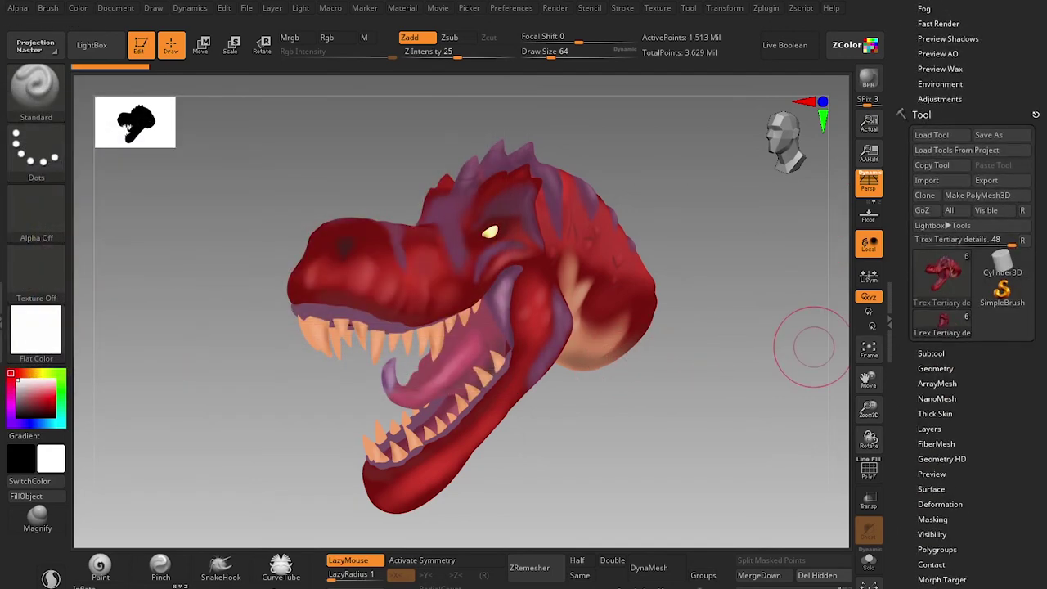
pyautogui.click(941, 328)
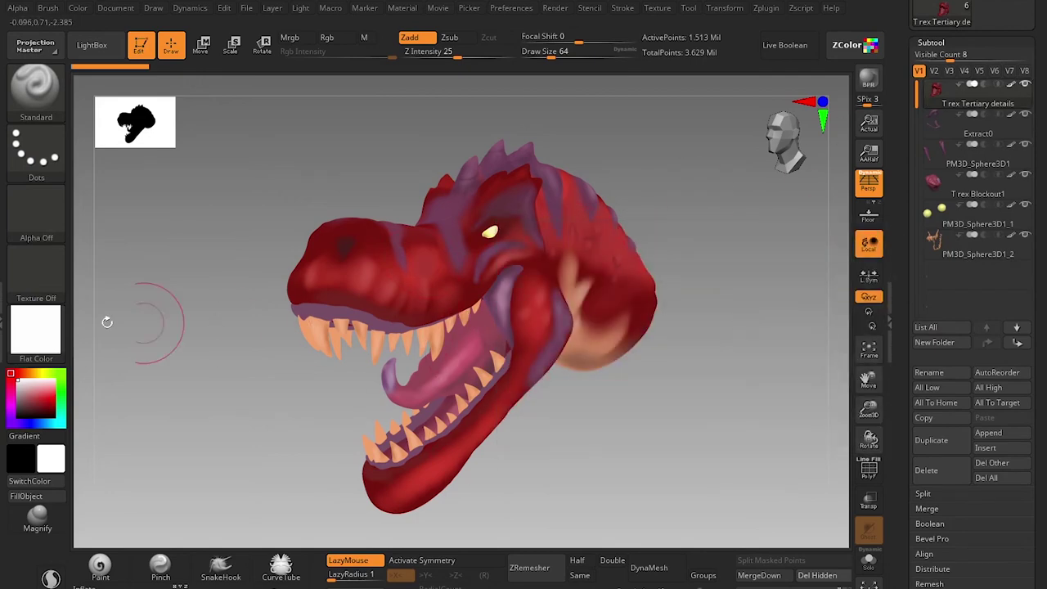
pyautogui.click(55, 339)
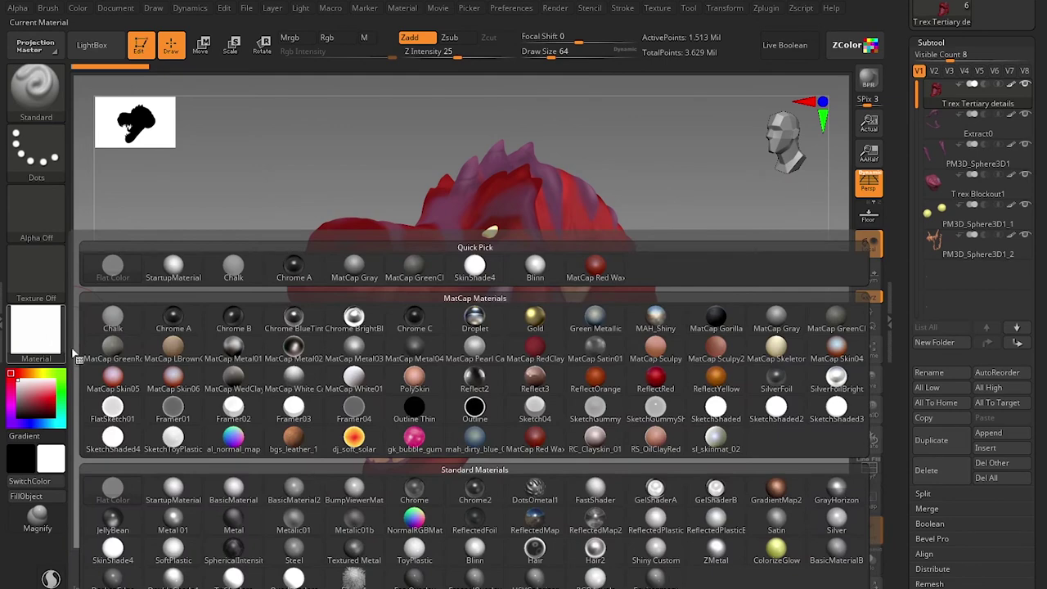
pyautogui.moveTo(536, 517)
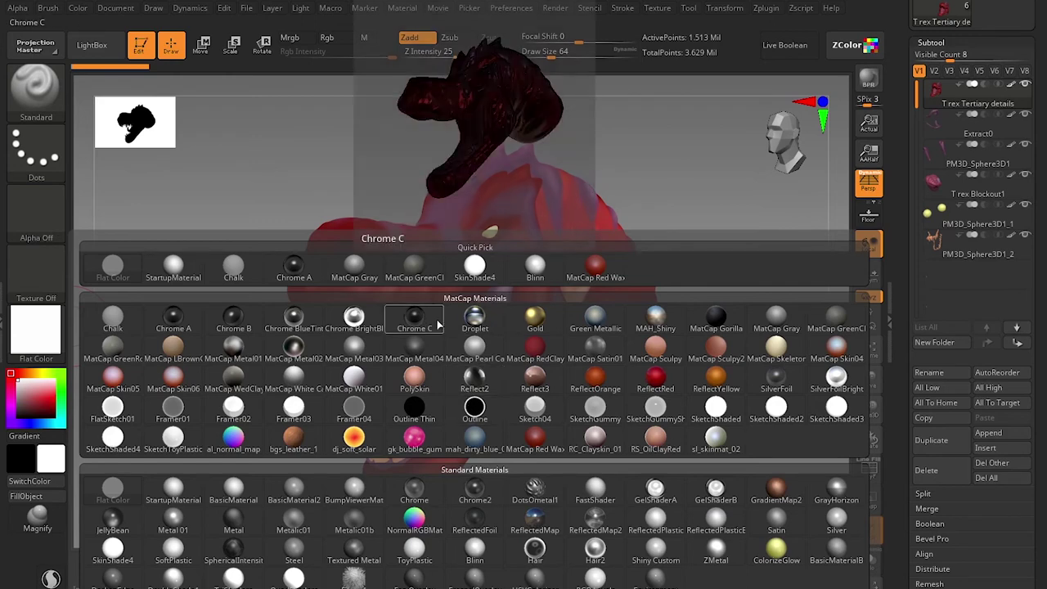
pyautogui.click(474, 327)
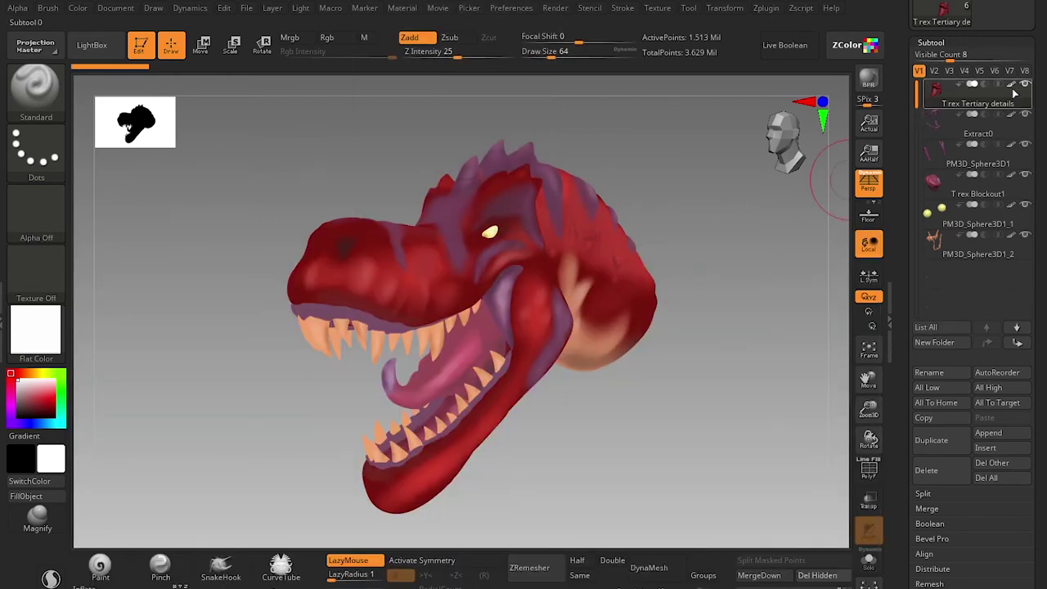
# Step: Turn off the polypaint colour on all T-rex subtools, including T rex Tertiary details
pyautogui.moveTo(1015, 92)
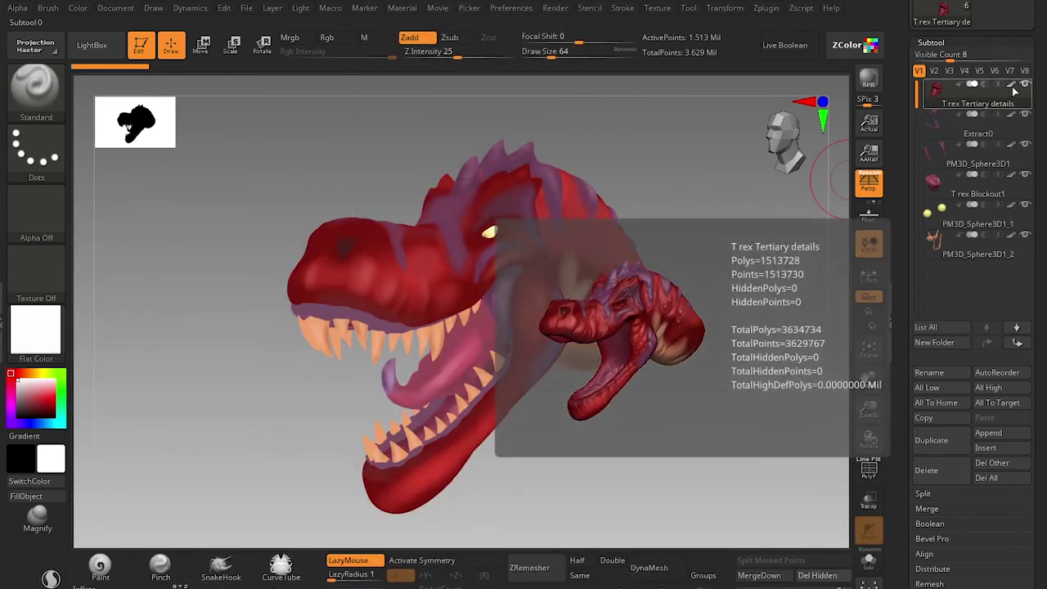
pyautogui.click(1014, 185)
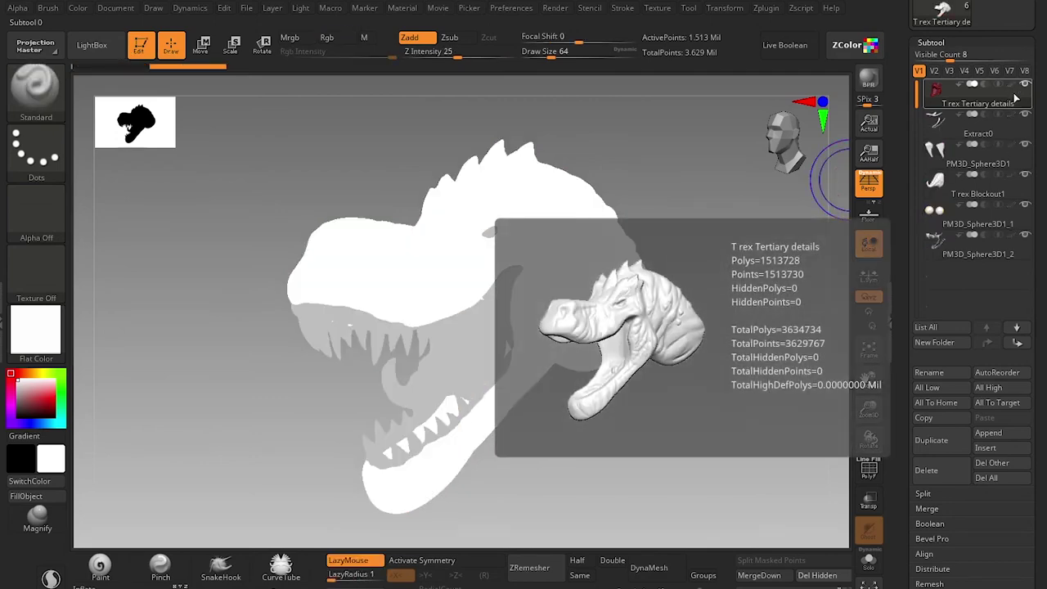
pyautogui.click(1015, 94)
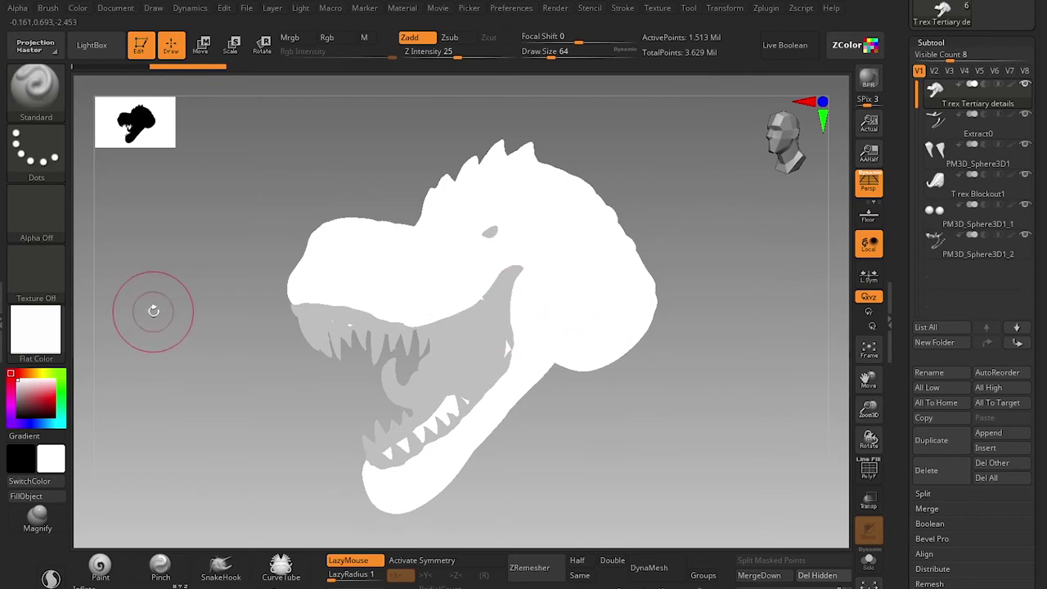
# Step: Apply the MatCap Skin04 material to the T-rex head and run a BPR render
pyautogui.click(52, 334)
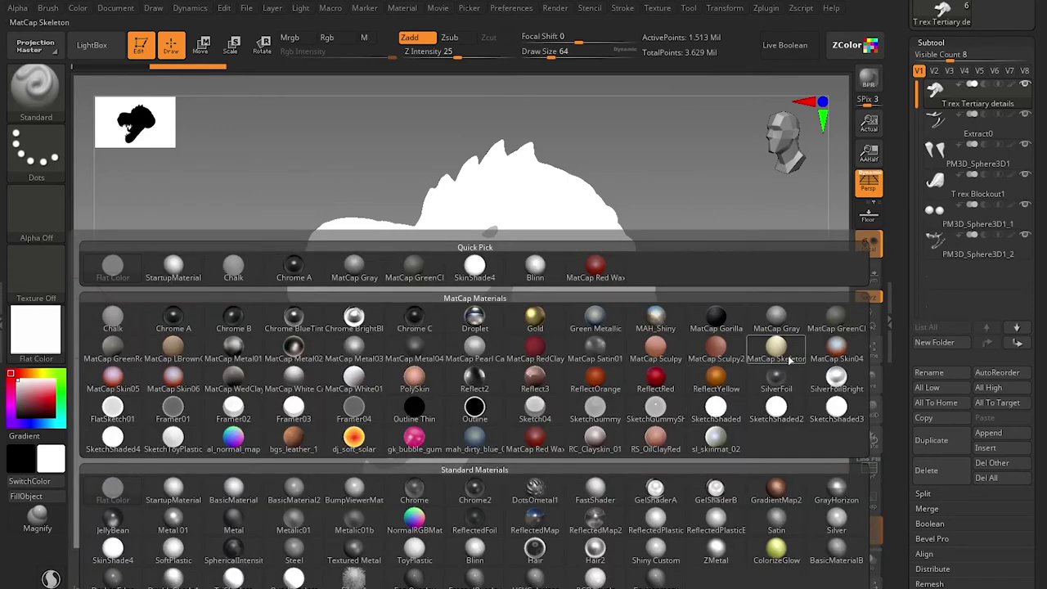
pyautogui.click(847, 357)
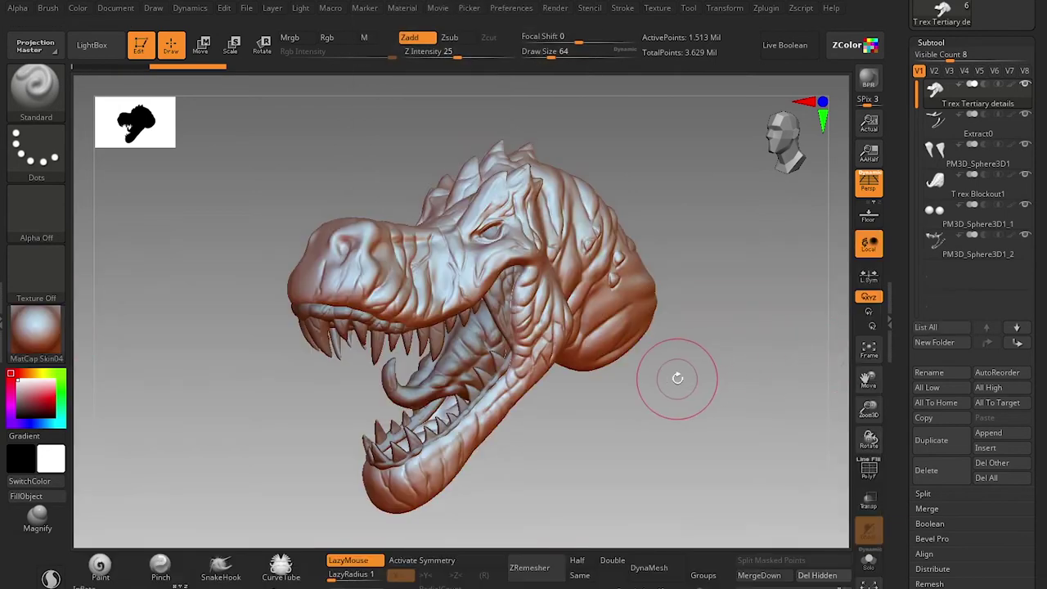
pyautogui.press('shift')
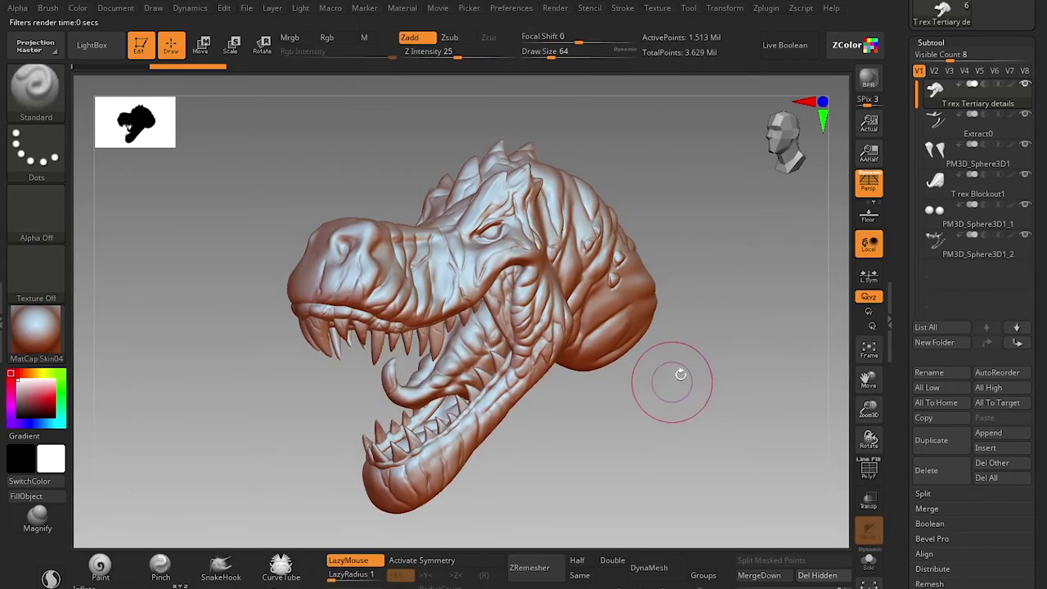
# Step: Export the Shaded render pass as a PSD file named Matcap skin4 in the Material folder
pyautogui.scroll(5, 934, 186)
pyautogui.scroll(3, 1004, 270)
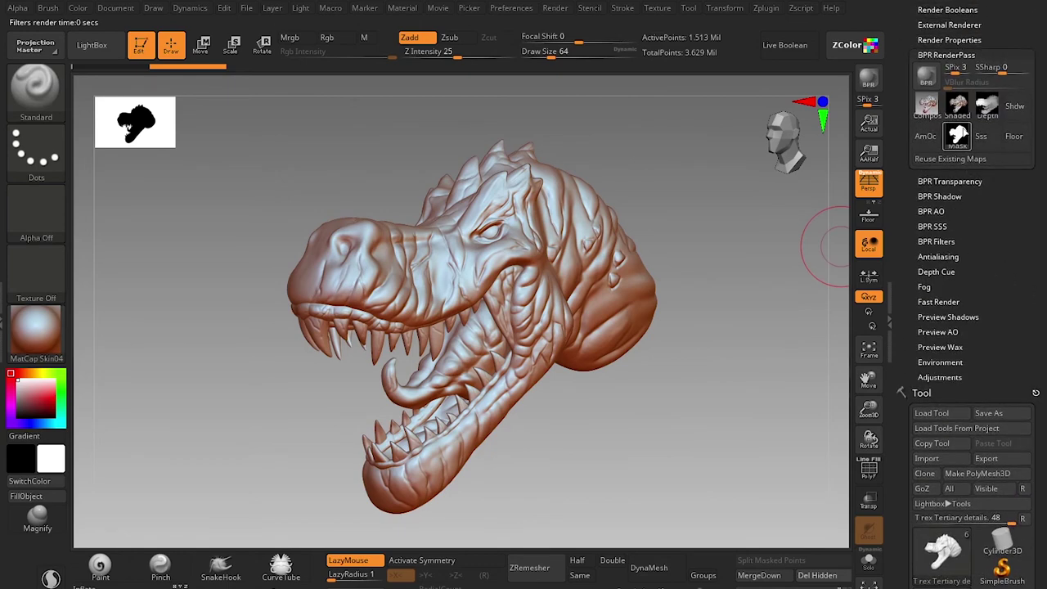
pyautogui.click(959, 106)
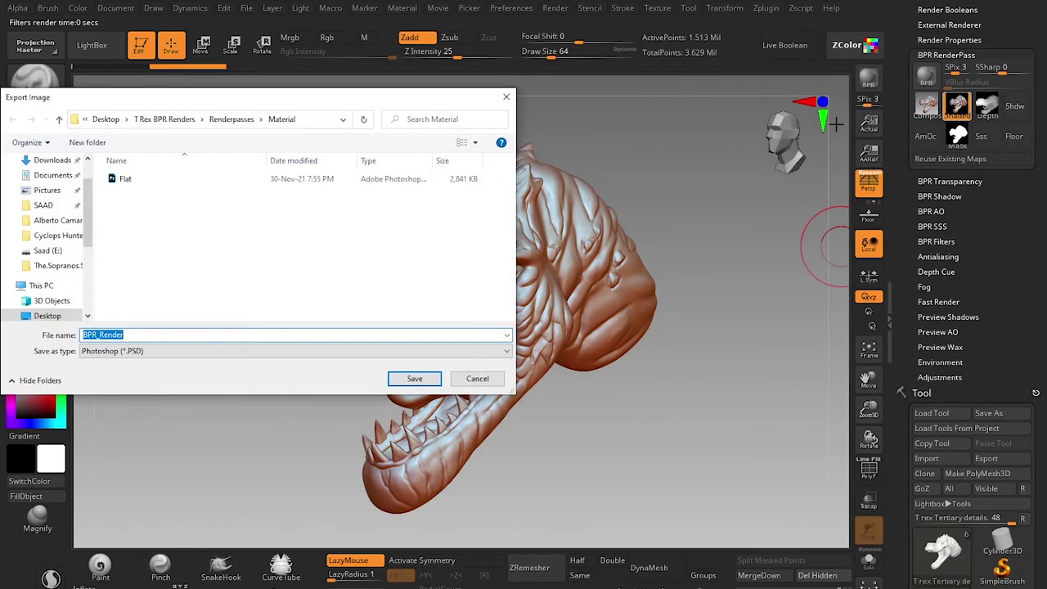
pyautogui.write('Matcap skin4')
pyautogui.press('Return')
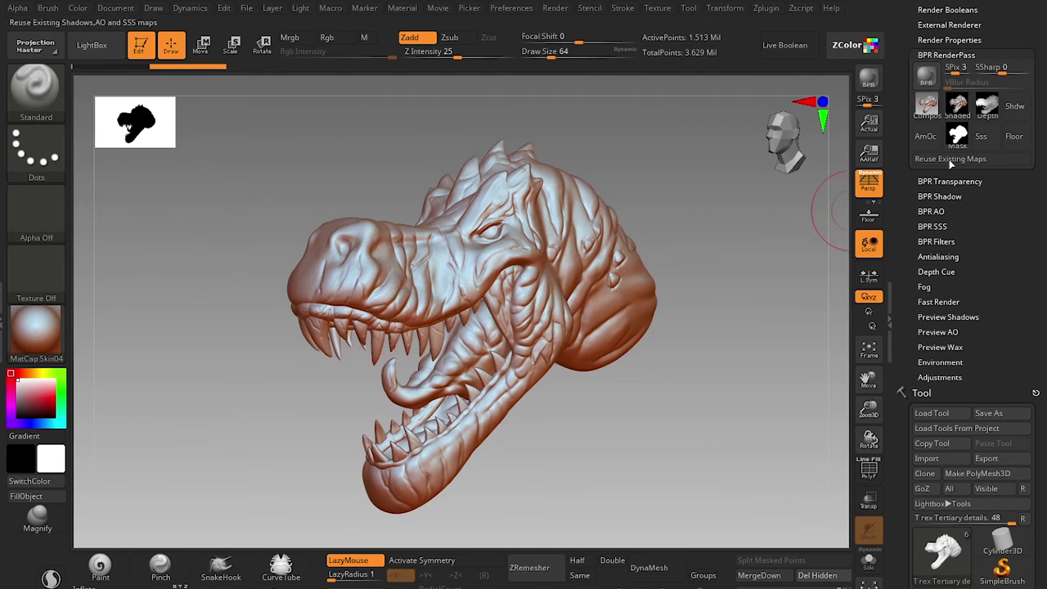
# Step: Apply the MatCap Skeleton material to the T-rex head and run a BPR render
pyautogui.click(37, 324)
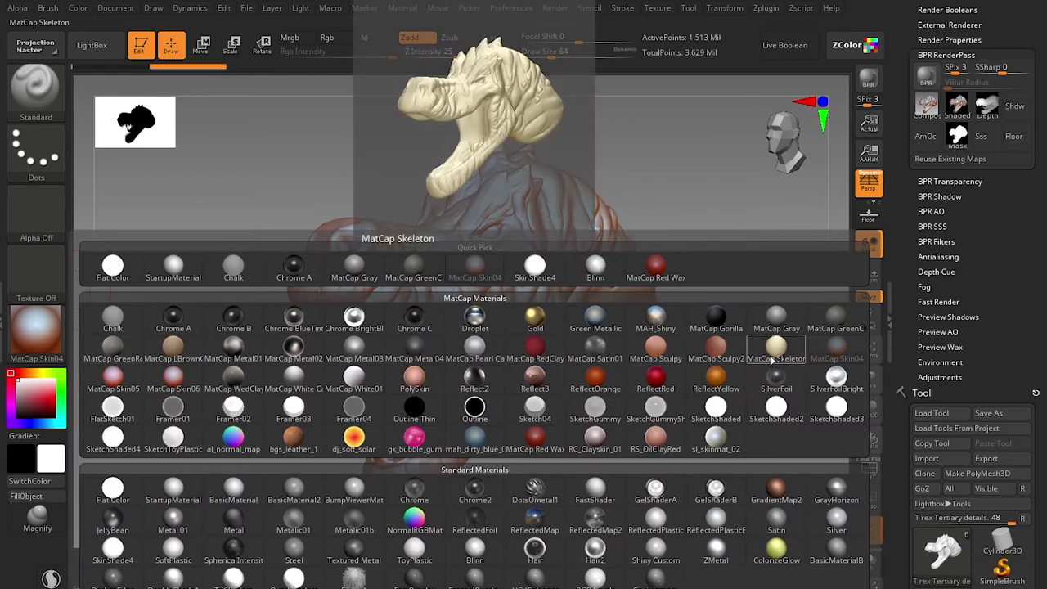
pyautogui.click(771, 358)
pyautogui.press('shift')
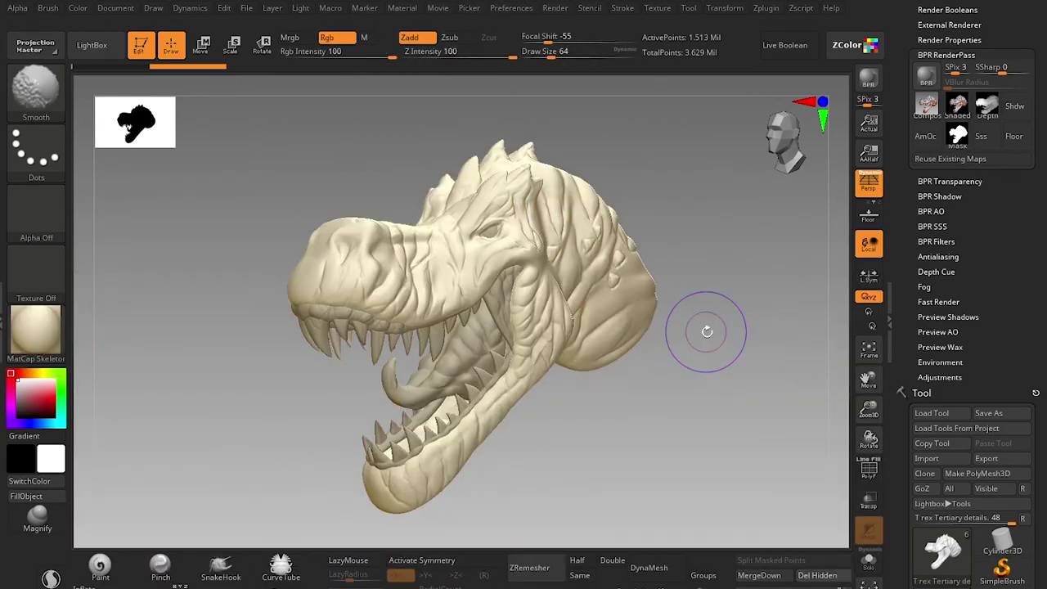
pyautogui.hotkey('shift', 'r')
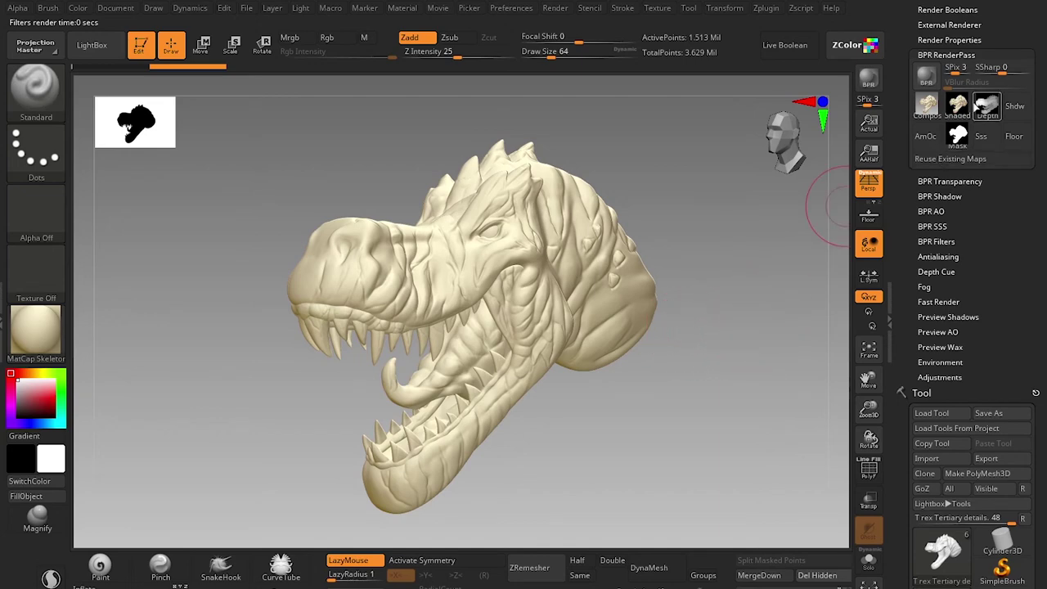
# Step: Export the Shaded render pass as a PSD file named Skeleton in the Material folder
pyautogui.click(966, 109)
pyautogui.write('S')
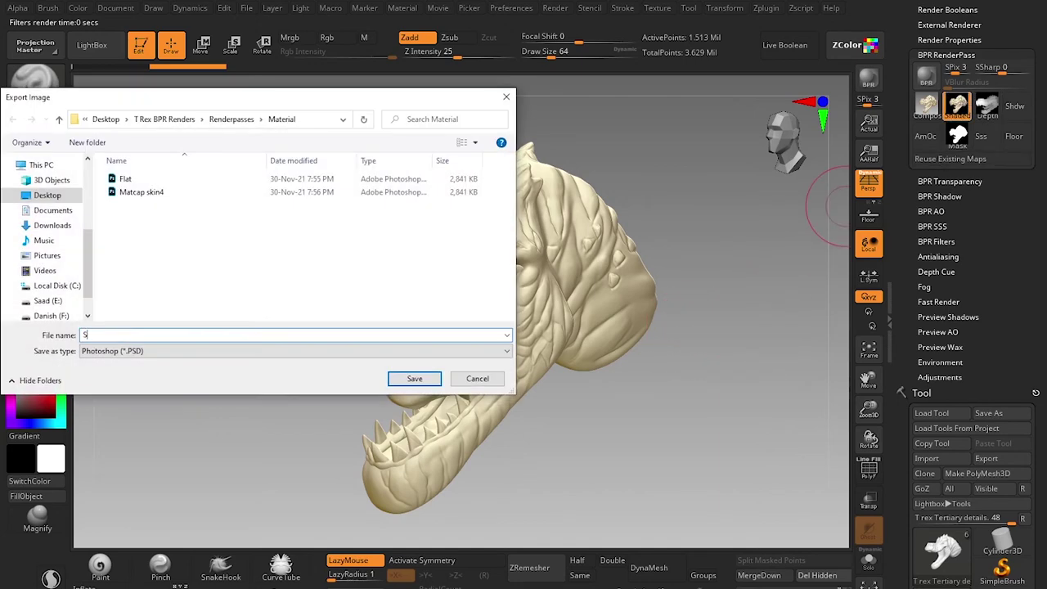
pyautogui.write('keleton')
pyautogui.press('Return')
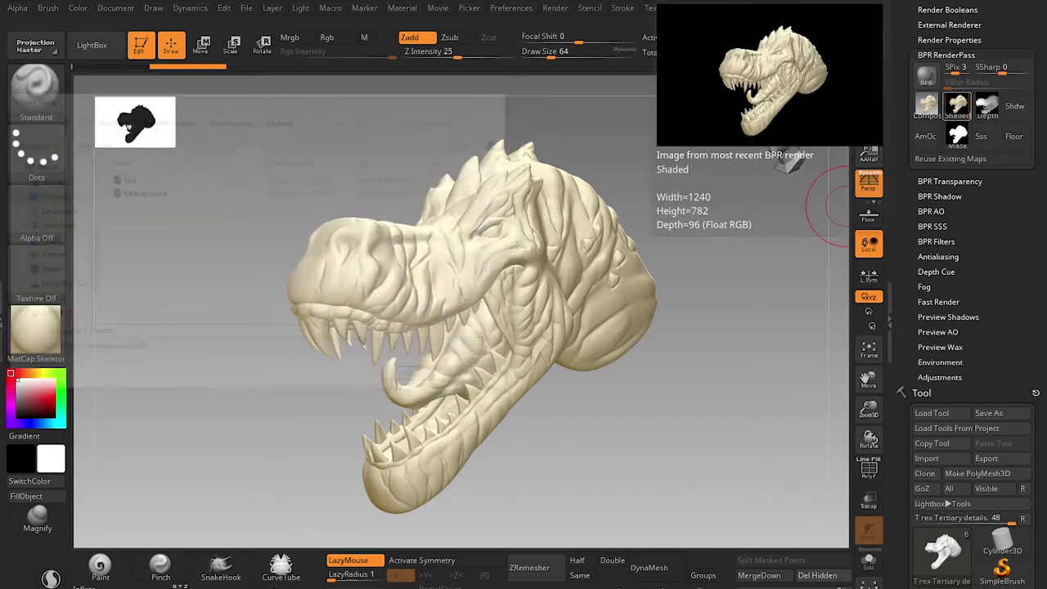
# Step: Apply the Framer01 material to the T-rex head and run a BPR render
pyautogui.click(13, 344)
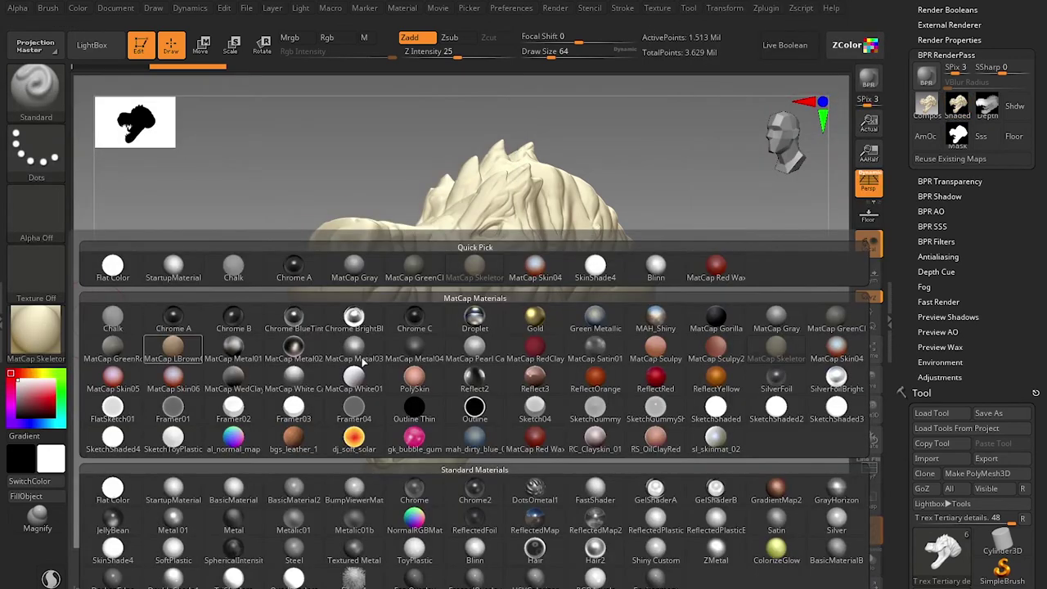
pyautogui.click(175, 404)
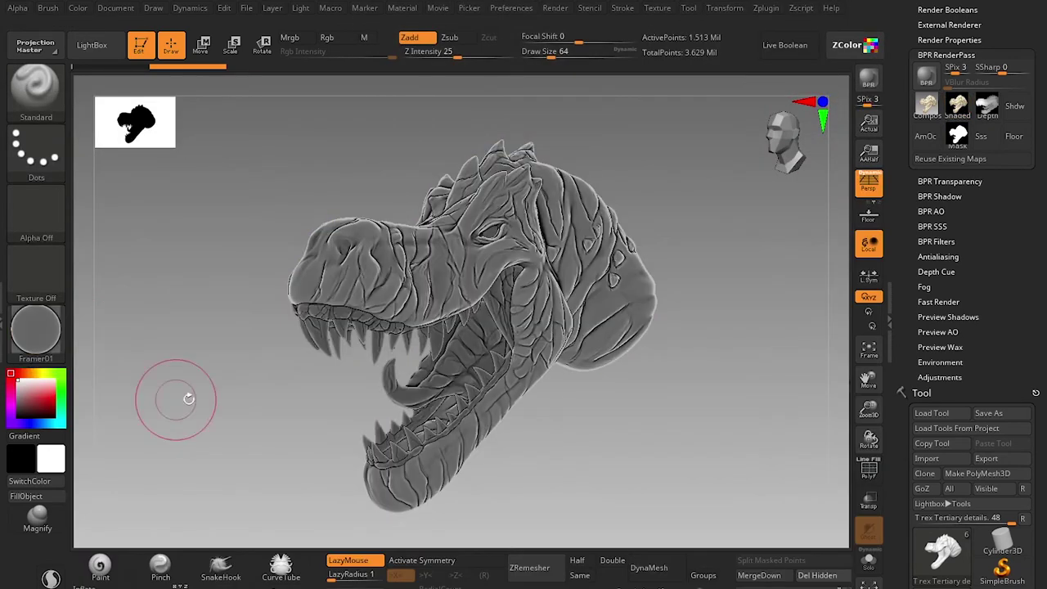
pyautogui.hotkey('shift', 'r')
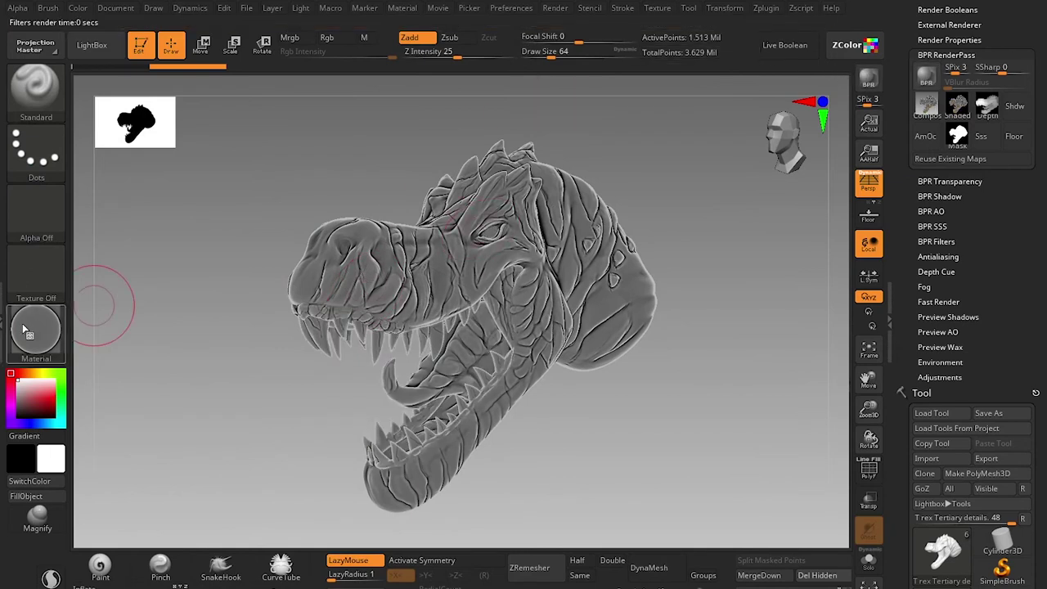
pyautogui.moveTo(60, 347)
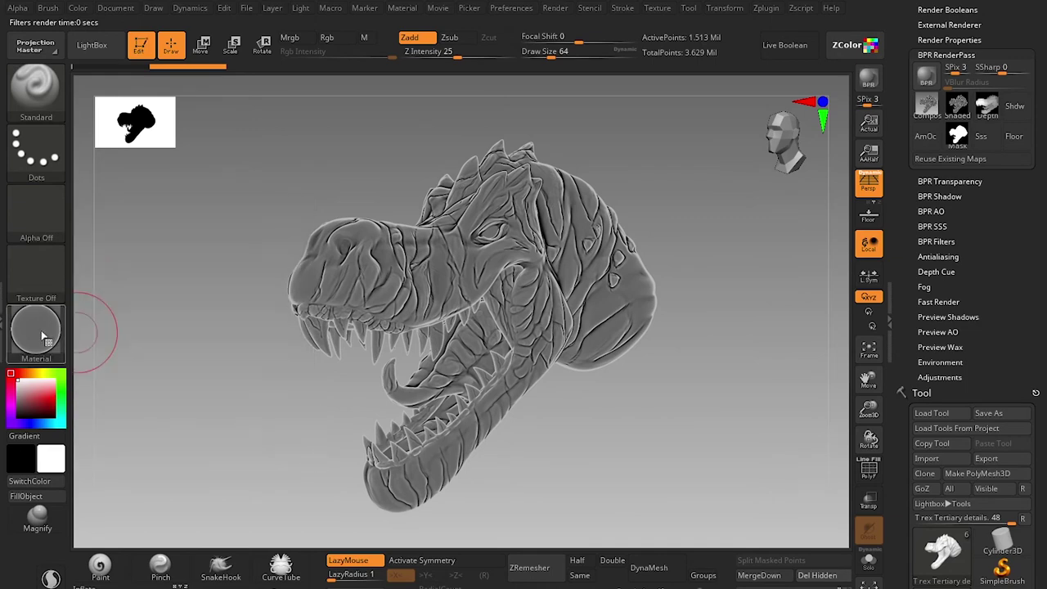
pyautogui.click(49, 339)
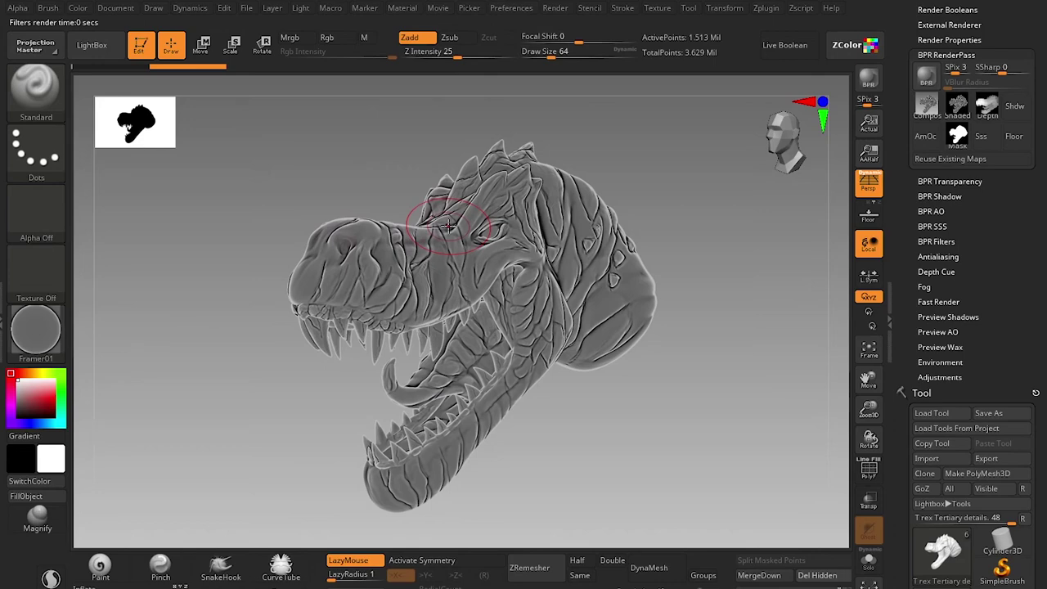
# Step: Export the Shaded render pass as a PSD file named Framer 1 in the Material folder
pyautogui.click(956, 105)
pyautogui.write('Framer')
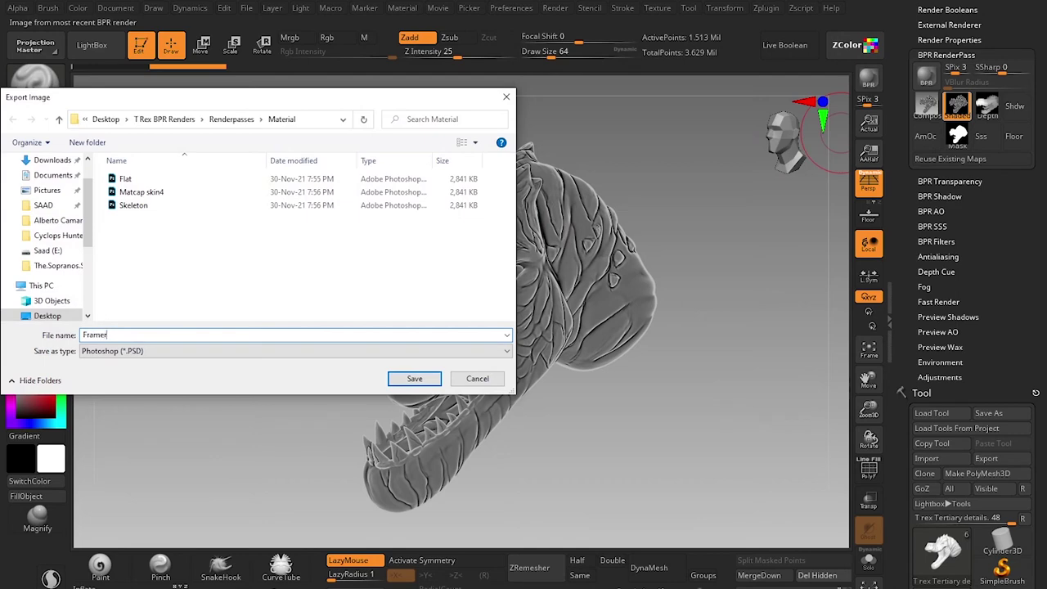
pyautogui.press('Return')
# Step: Apply the dj_soft_solar material to the T-rex head and run a BPR render
pyautogui.click(36, 340)
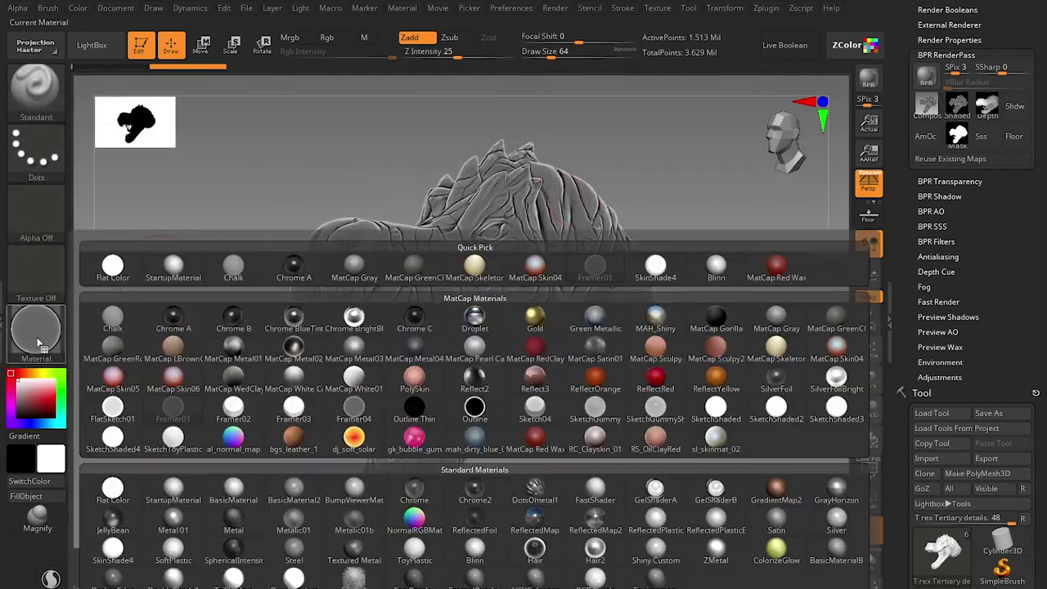
pyautogui.click(354, 441)
pyautogui.press('shift')
pyautogui.hotkey('shift', 'r')
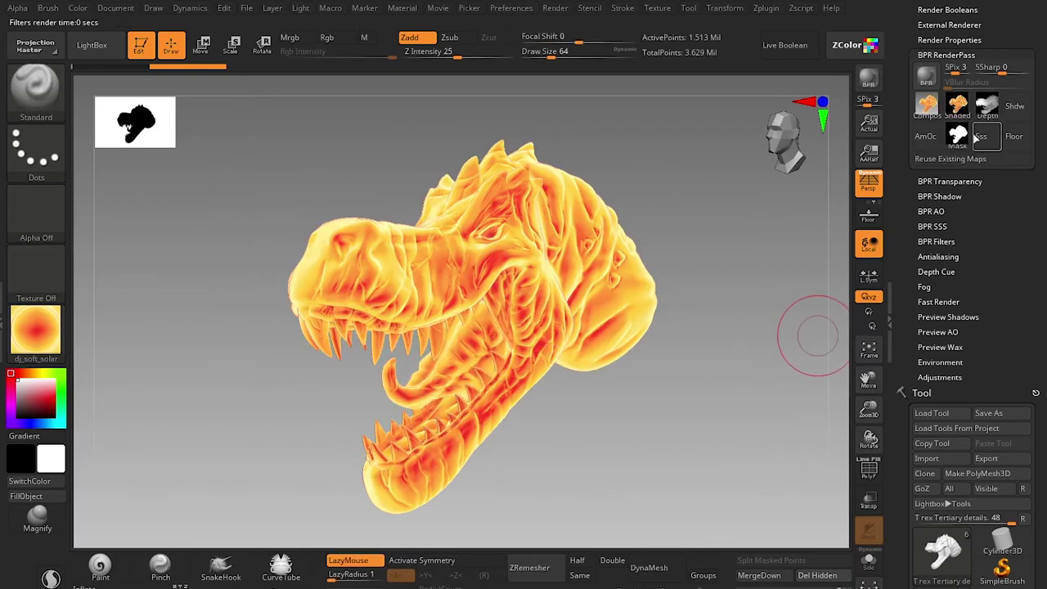
# Step: Export the Shaded render pass as a PSD file named Dj Soft solar in the Material folder
pyautogui.click(958, 103)
pyautogui.write('Dj Soft')
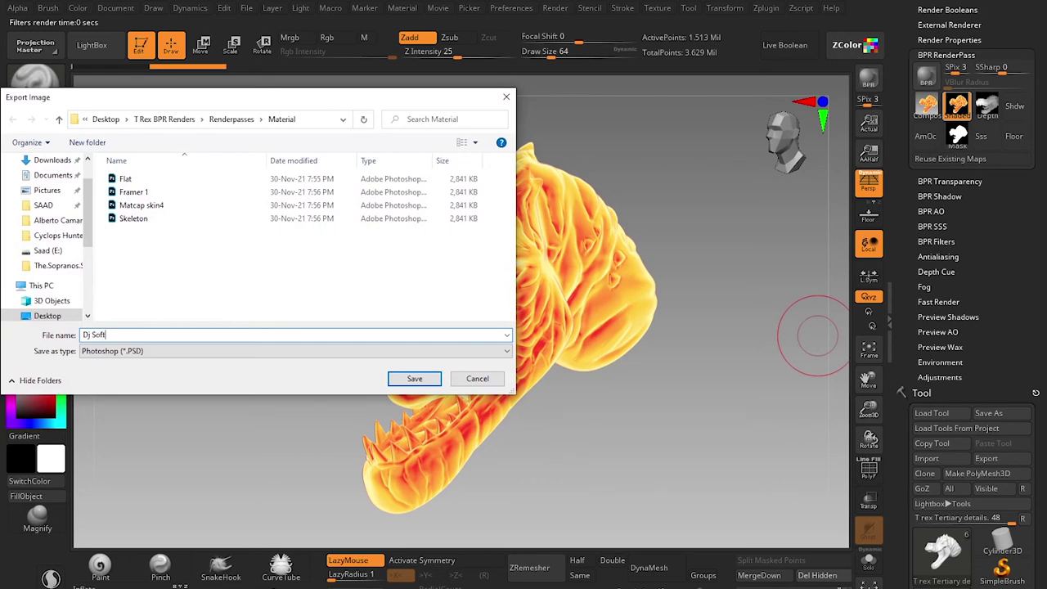
pyautogui.write(' solar')
pyautogui.press('Return')
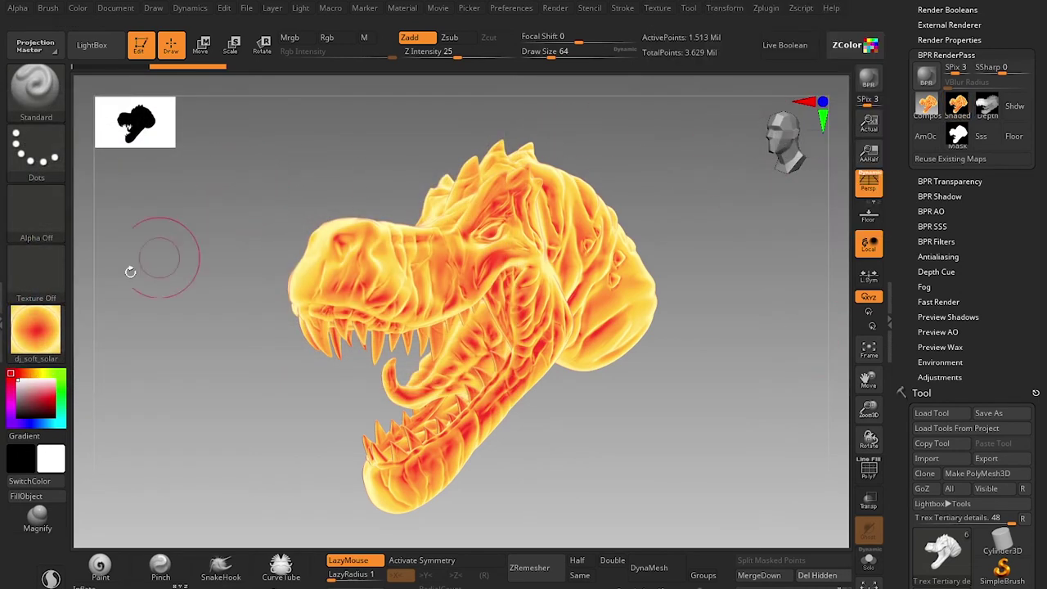
# Step: Apply the ReflectedMap2 material to the T-rex head and run a BPR render
pyautogui.click(49, 327)
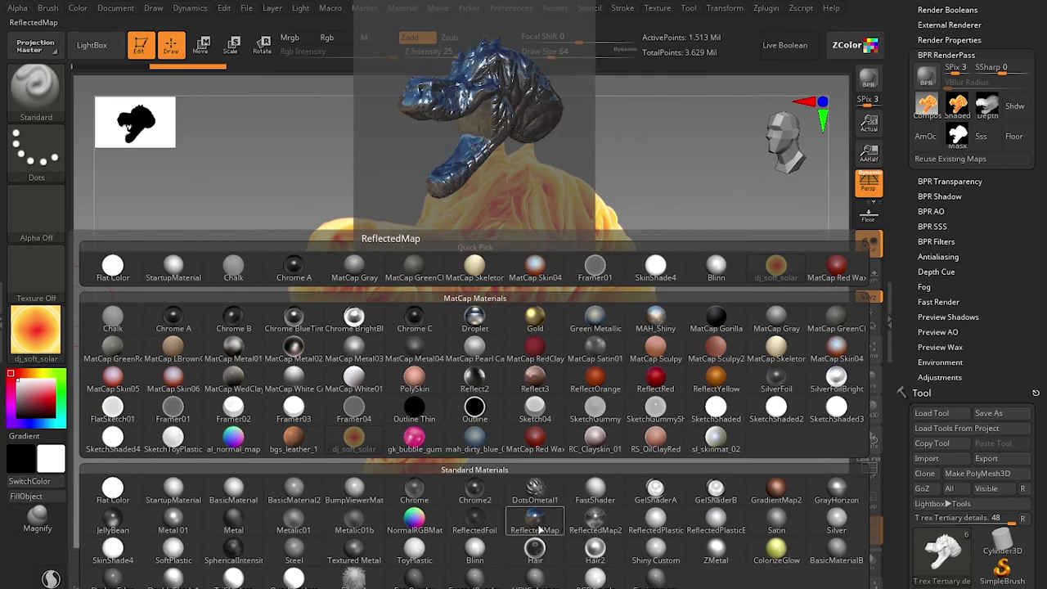
pyautogui.press('w')
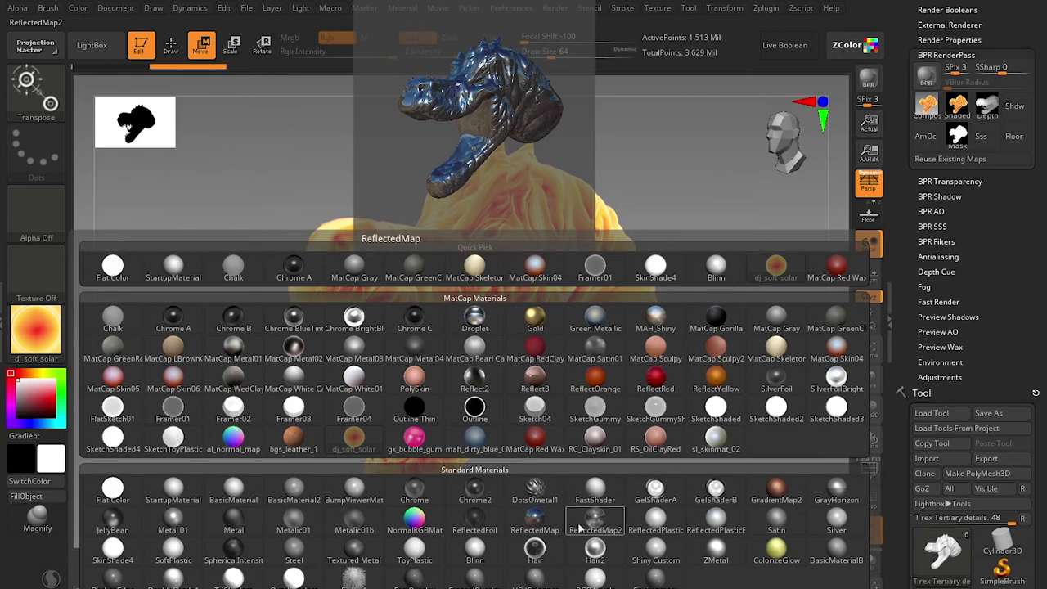
pyautogui.click(585, 523)
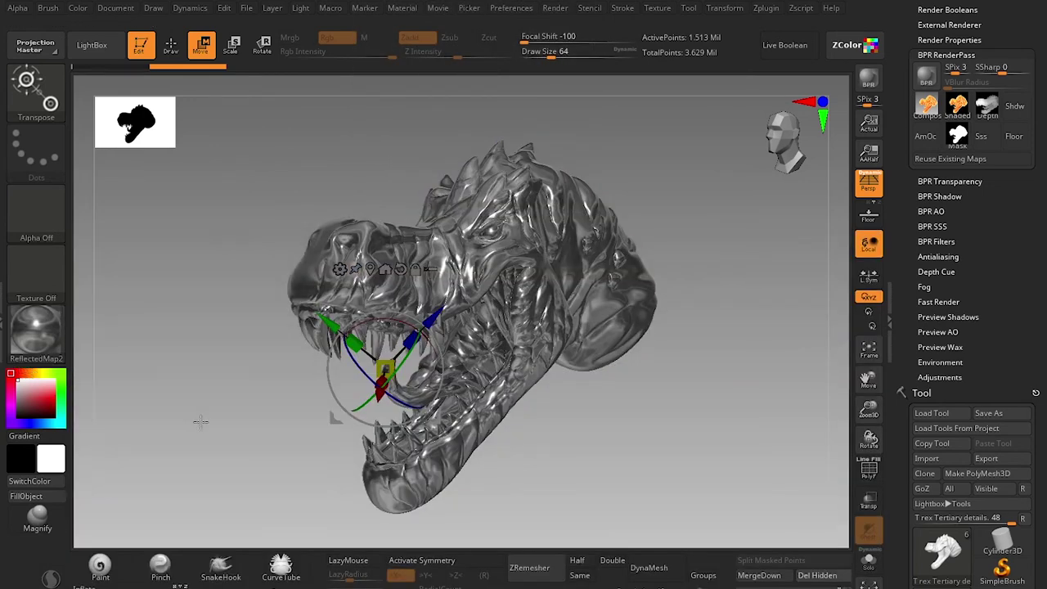
pyautogui.hotkey('shift', 'r')
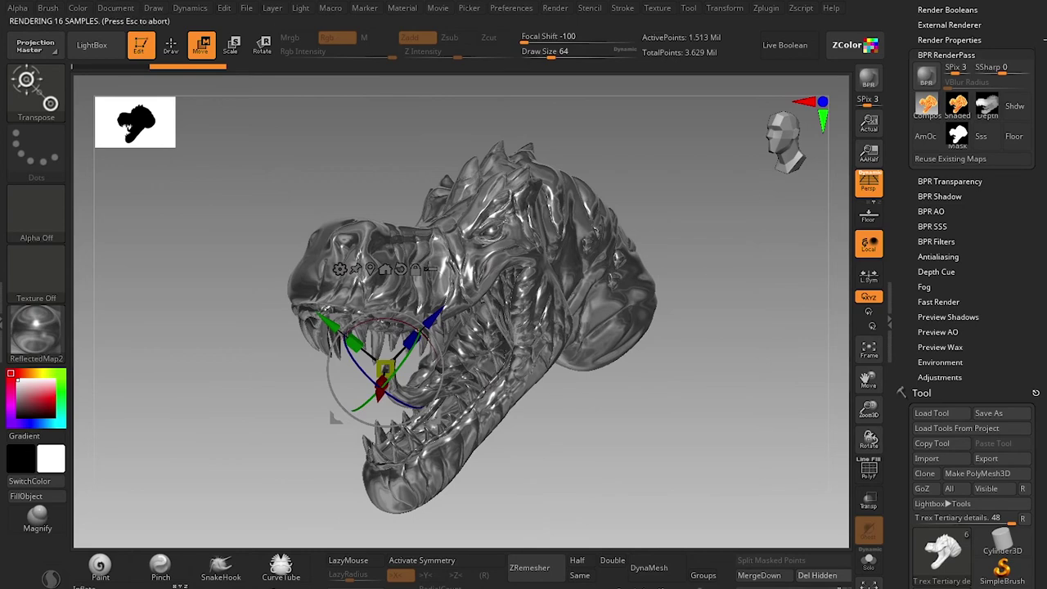
# Step: Export the Shaded render pass as a PSD file named Reflected in the Material folder
pyautogui.click(959, 104)
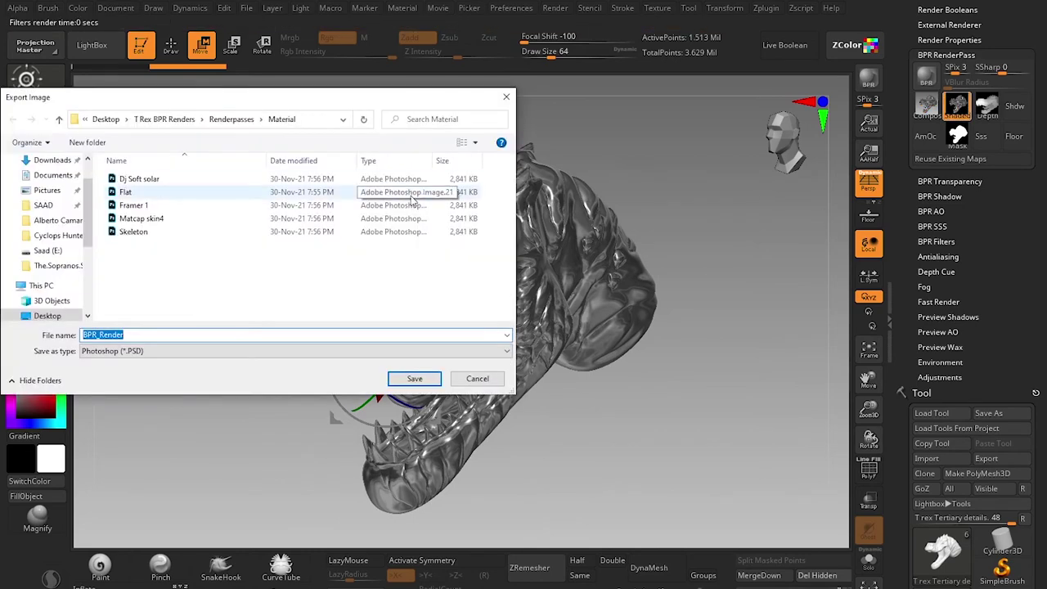
pyautogui.write('Reflected')
pyautogui.press('Return')
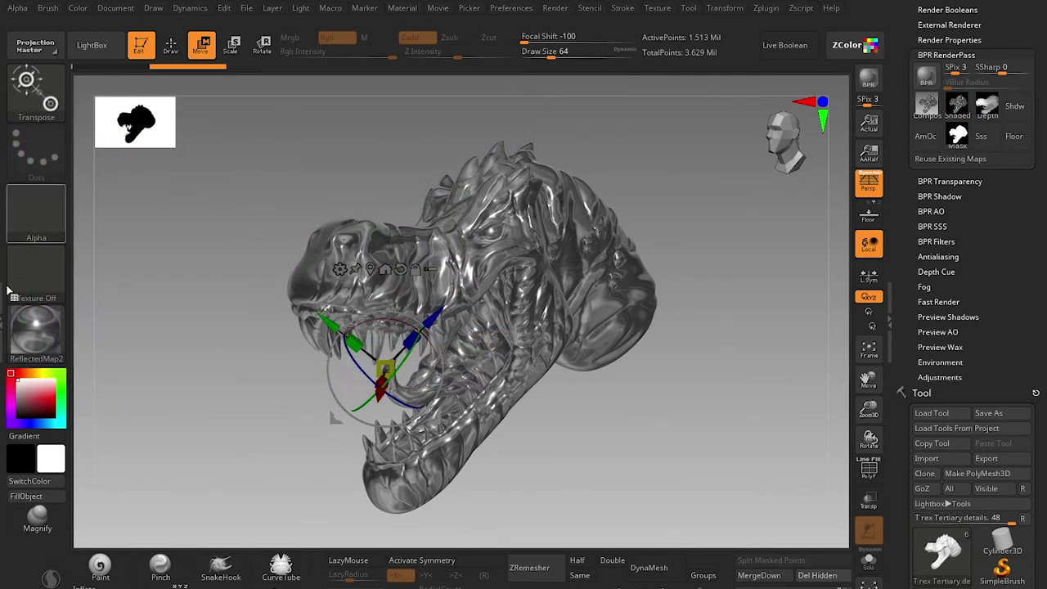
# Step: Apply the sl_skinmat_02 material to the T-rex head and run a BPR render
pyautogui.click(39, 324)
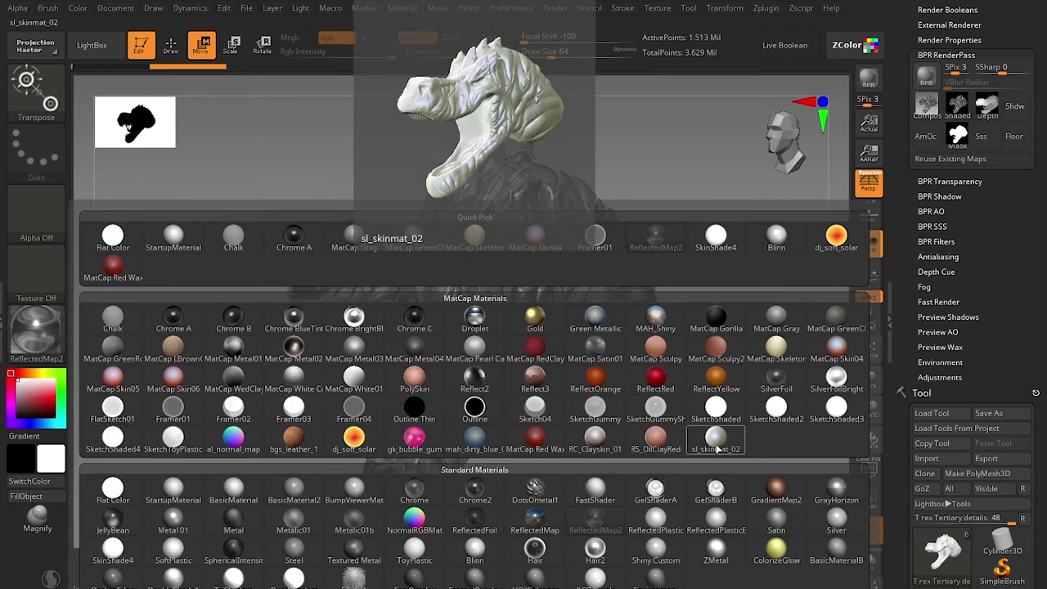
pyautogui.click(717, 447)
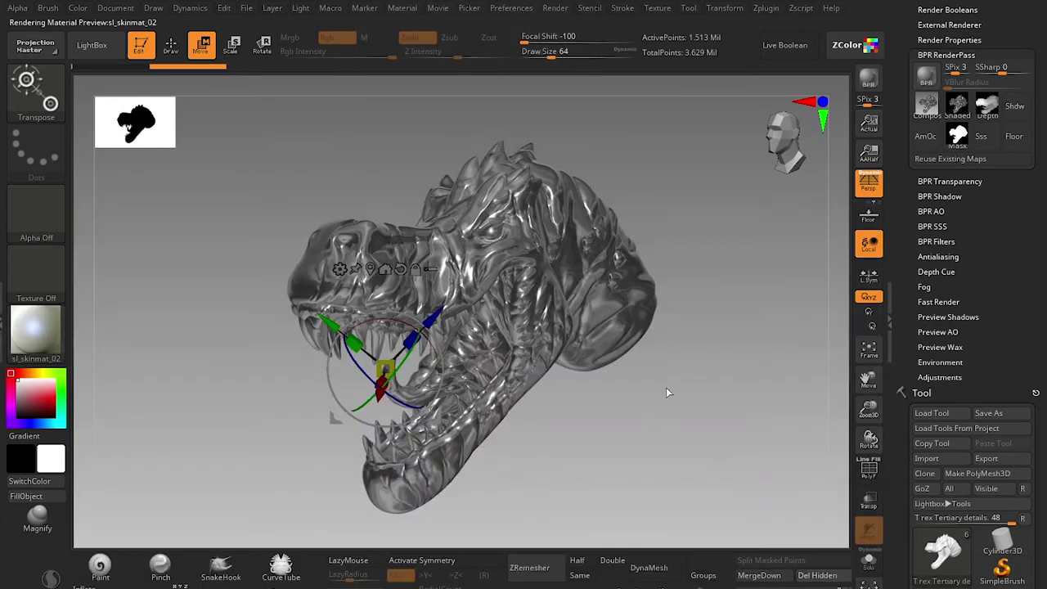
pyautogui.hotkey('shift', 'r')
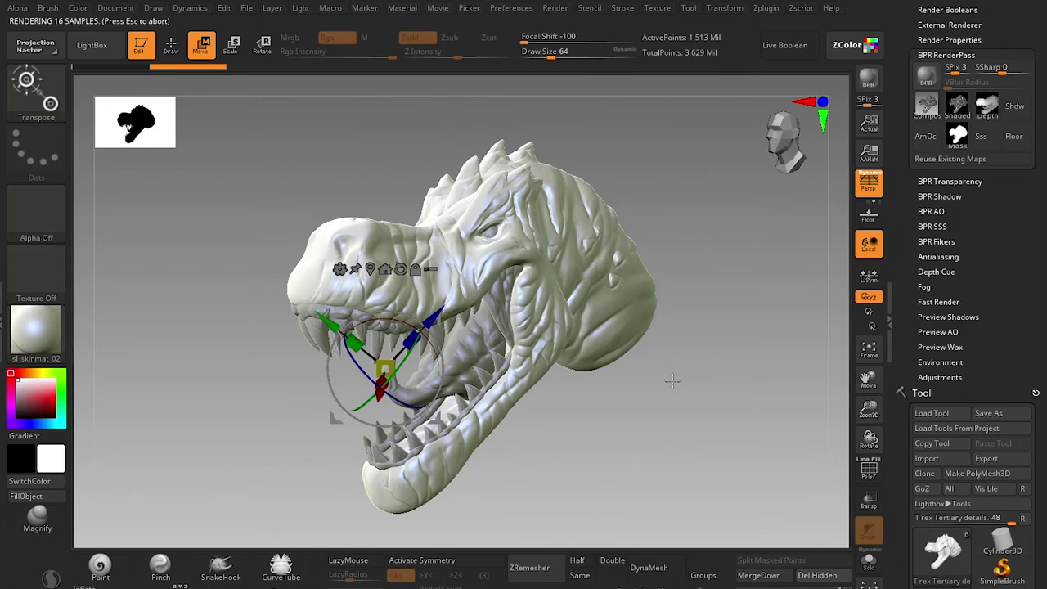
# Step: Export the Shaded render pass as a PSD file named Sl skinmate in the Material folder
pyautogui.click(958, 104)
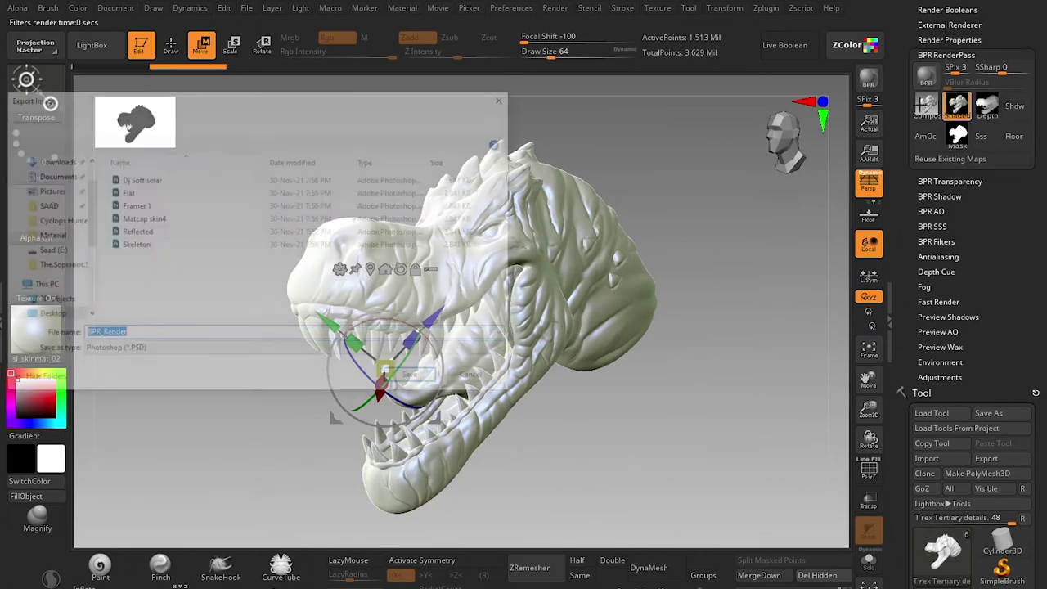
pyautogui.write('Sl')
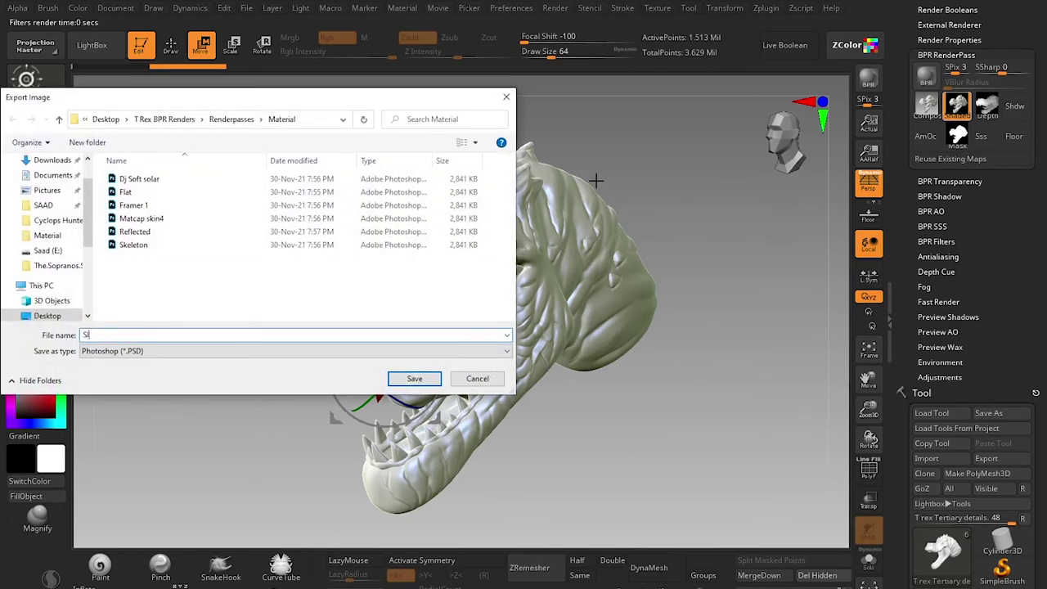
pyautogui.write(' skinmate')
pyautogui.press('Return')
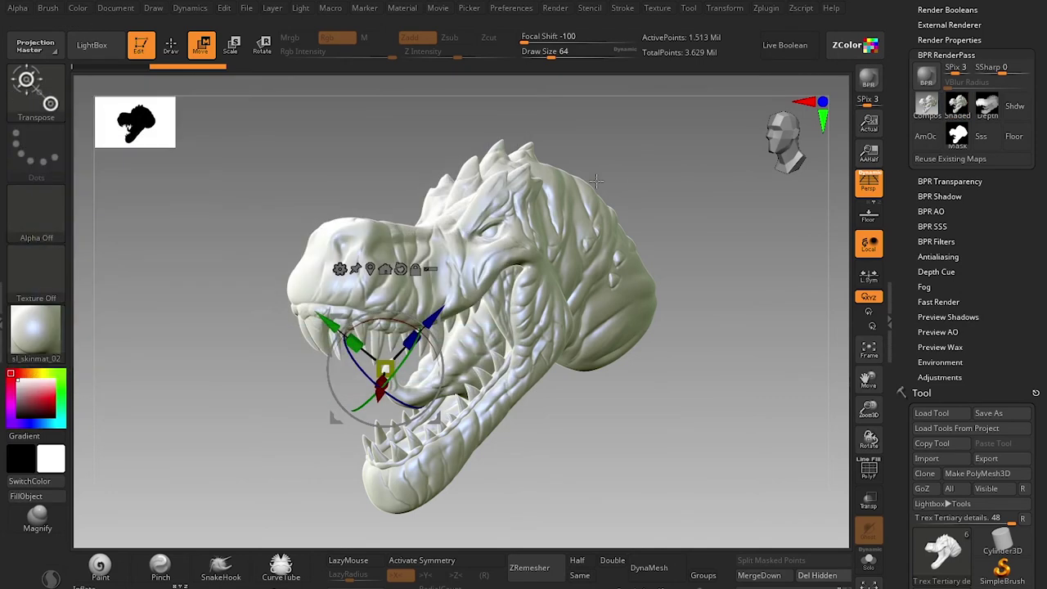
# Step: Apply the gk_bubble_gum material to the T-rex head and run a BPR render
pyautogui.click(28, 334)
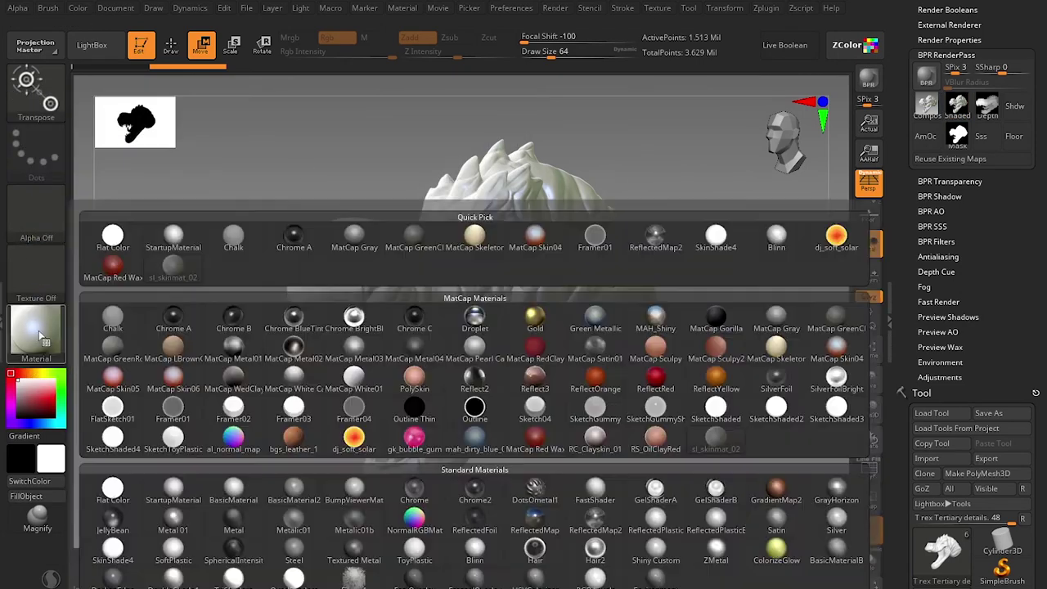
pyautogui.click(426, 443)
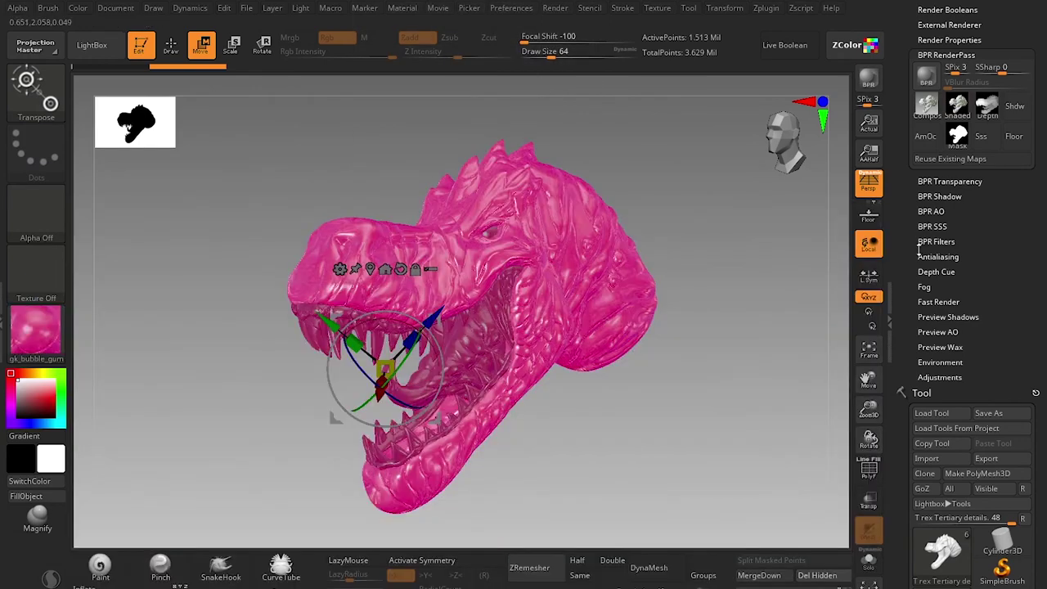
pyautogui.click(966, 111)
pyautogui.press('Return')
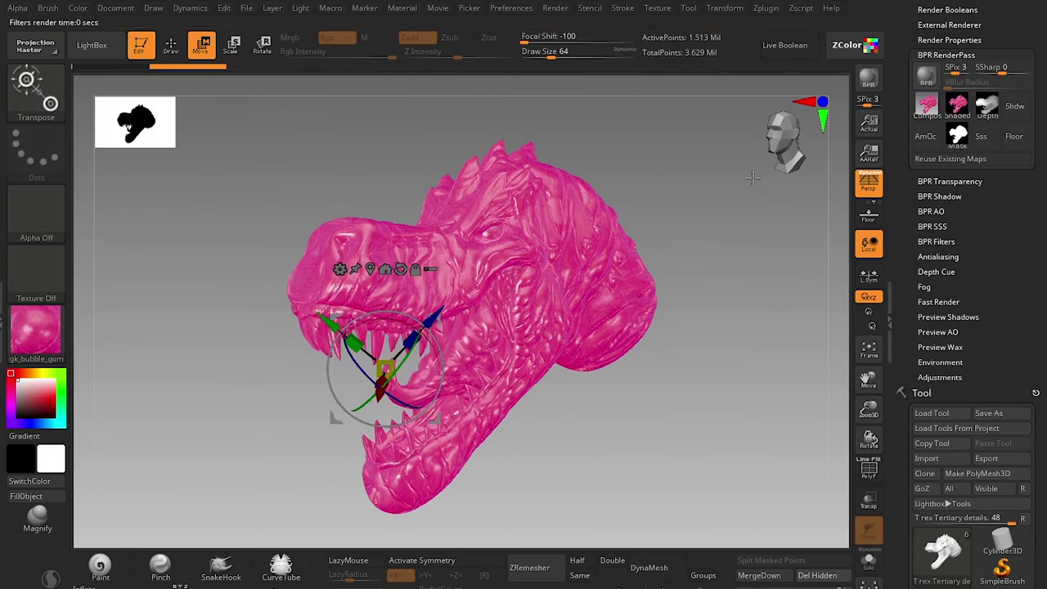
# Step: Export the Shaded render pass as a PSD file named Gk Bubble Gum in the Material folder
pyautogui.click(957, 105)
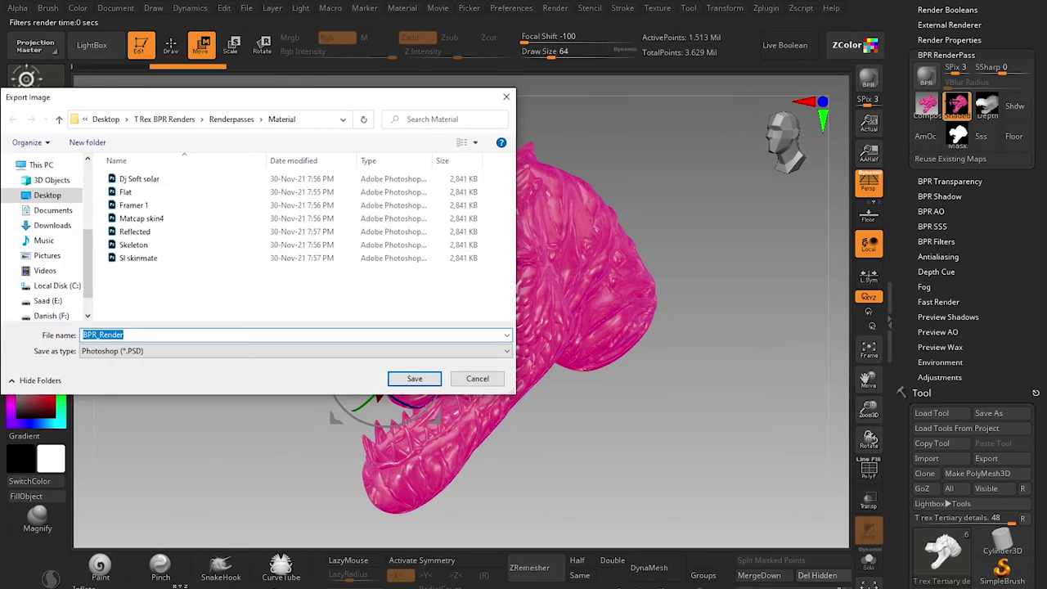
pyautogui.write('Gk Bubble Hu')
pyautogui.press('BackSpace')
pyautogui.press('BackSpace')
pyautogui.write('Gum')
pyautogui.press('Return')
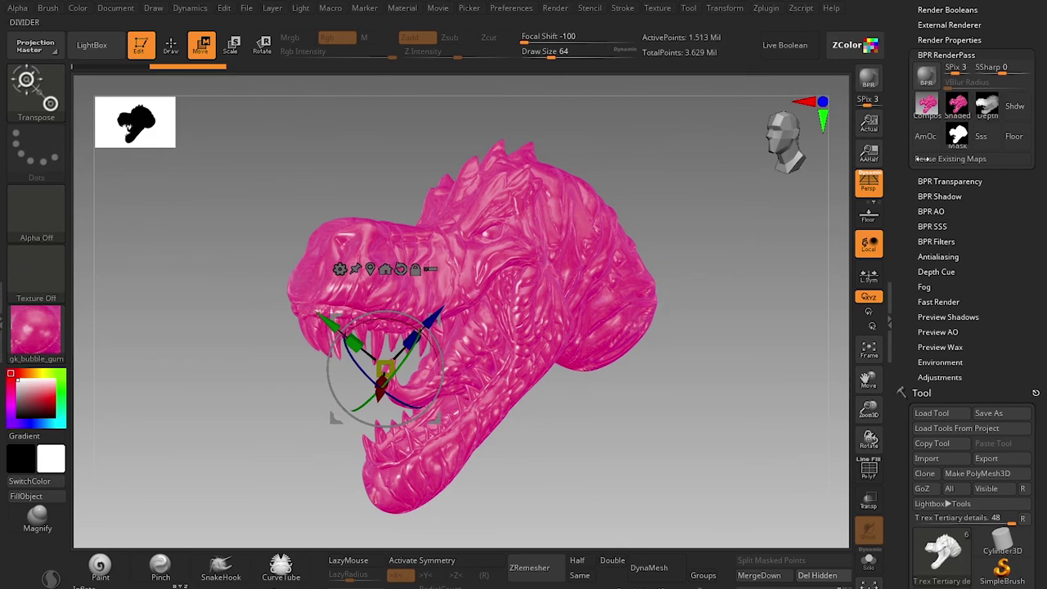
# Step: Apply the al_normal_map material to the T-rex head and run a BPR render
pyautogui.click(54, 344)
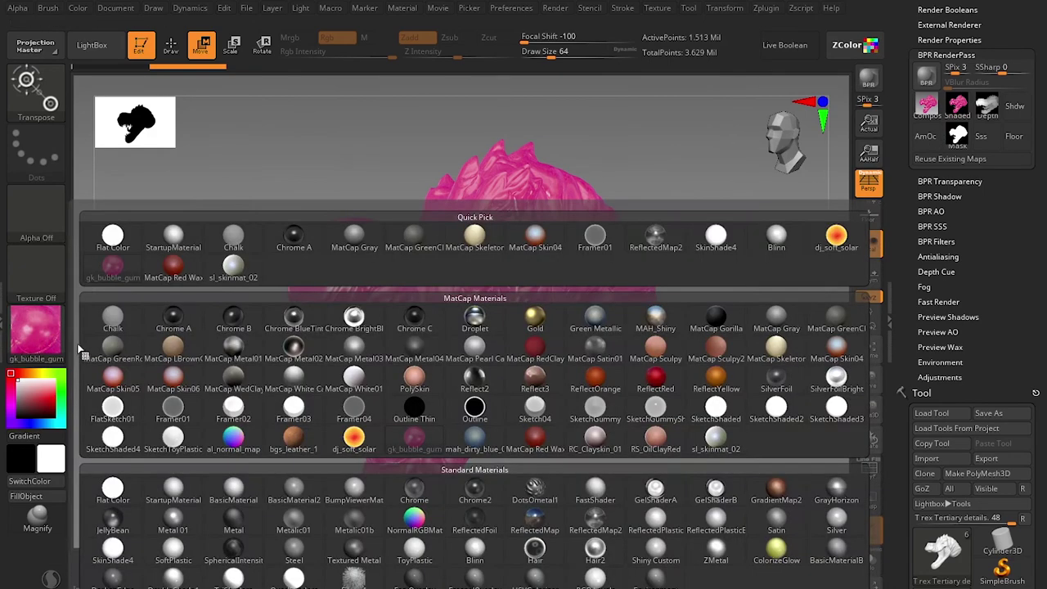
pyautogui.click(241, 444)
pyautogui.hotkey('shift', 'r')
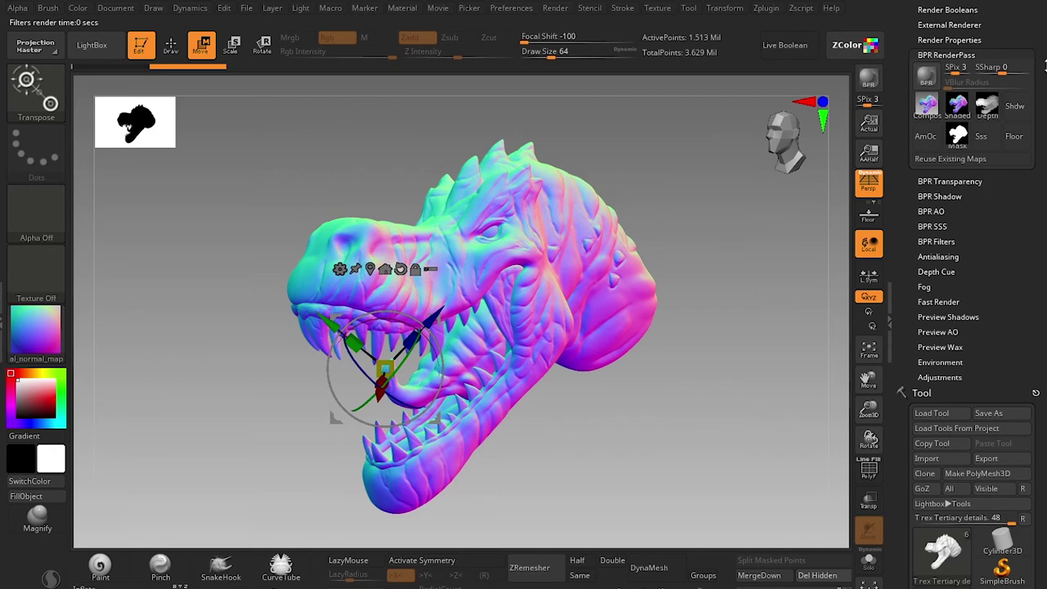
# Step: Export the Shaded render pass as a PSD file named Al Normal Maps in the Material folder
pyautogui.click(958, 105)
pyautogui.write('Al Normal Maps')
pyautogui.press('Return')
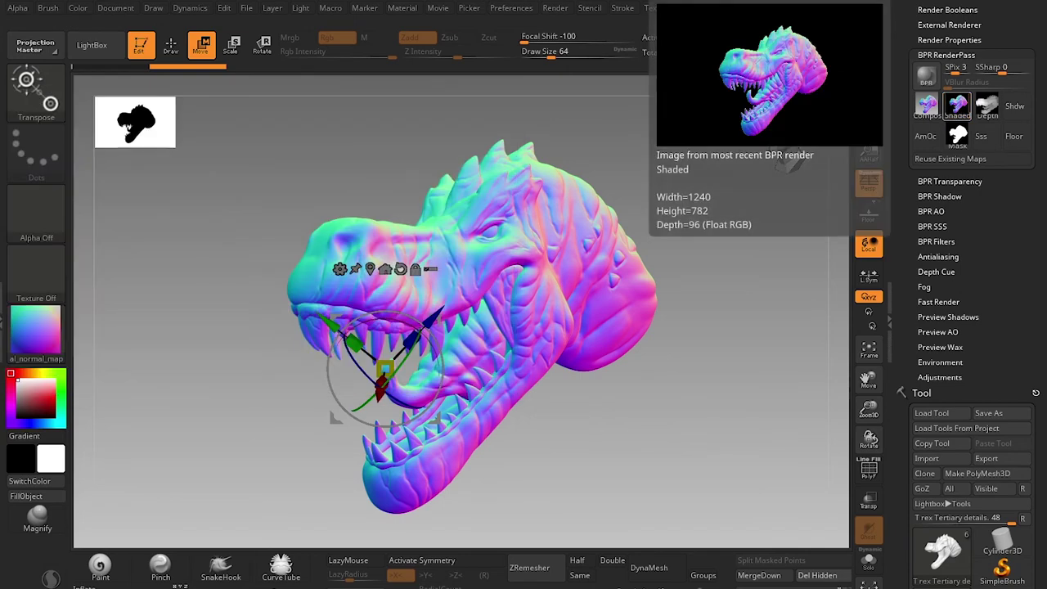
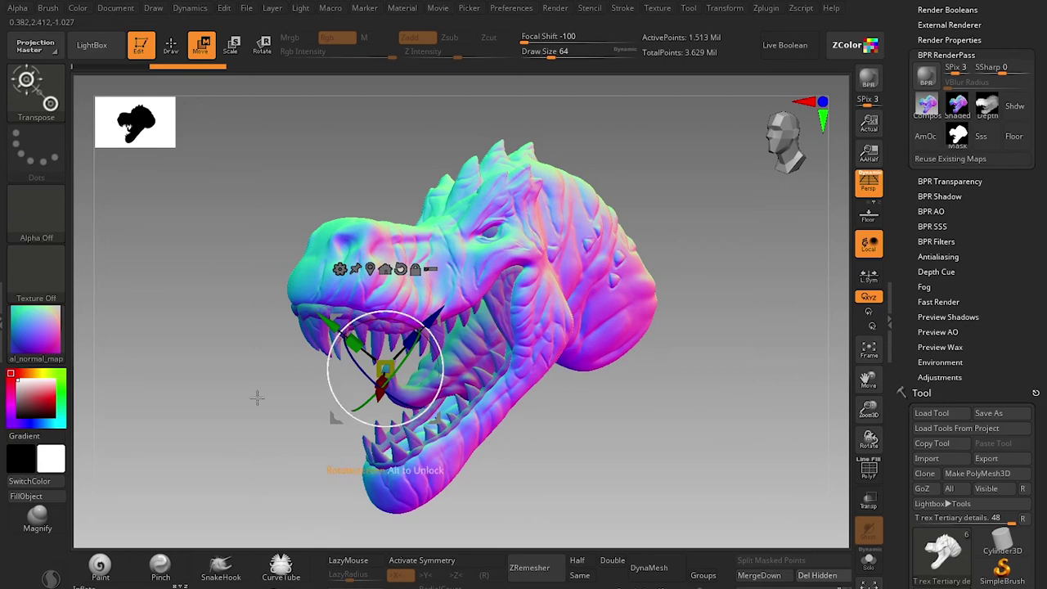
# Step: Switch the main color to black and apply the Blinn material to the T-rex head
pyautogui.click(51, 473)
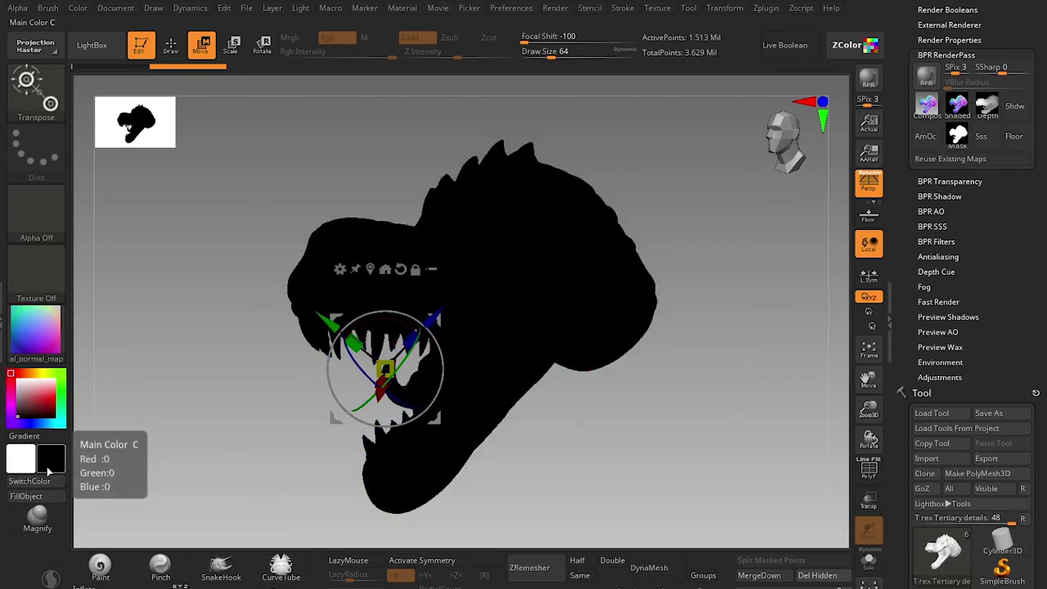
pyautogui.click(48, 329)
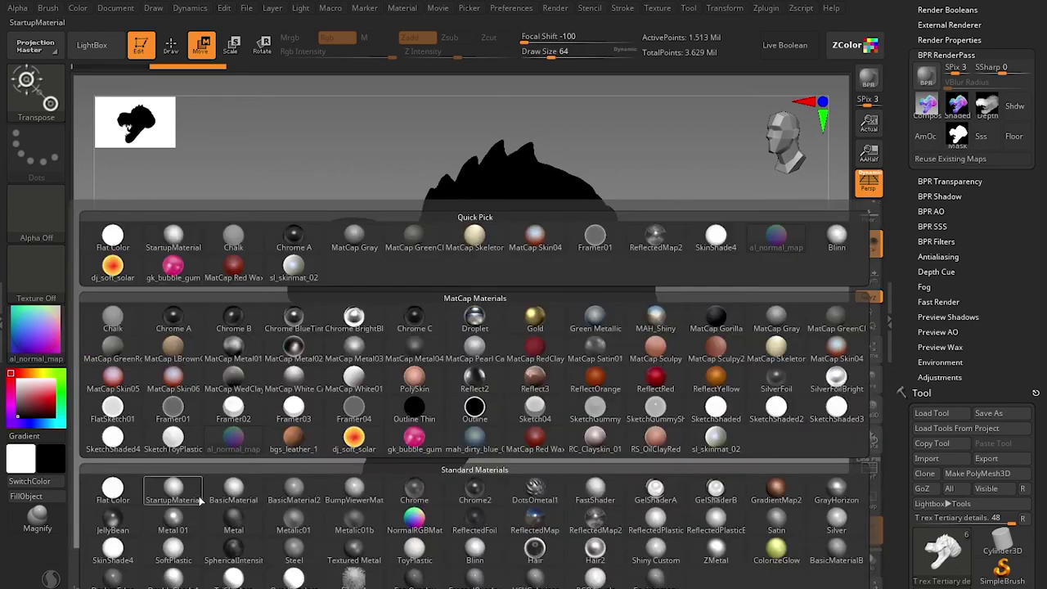
pyautogui.moveTo(484, 556)
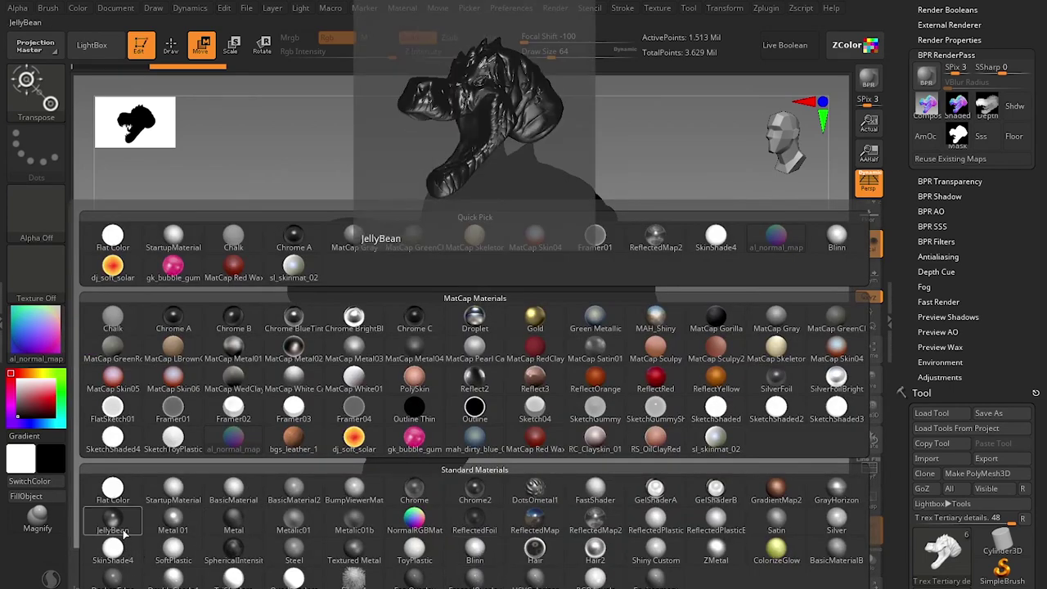
pyautogui.click(475, 554)
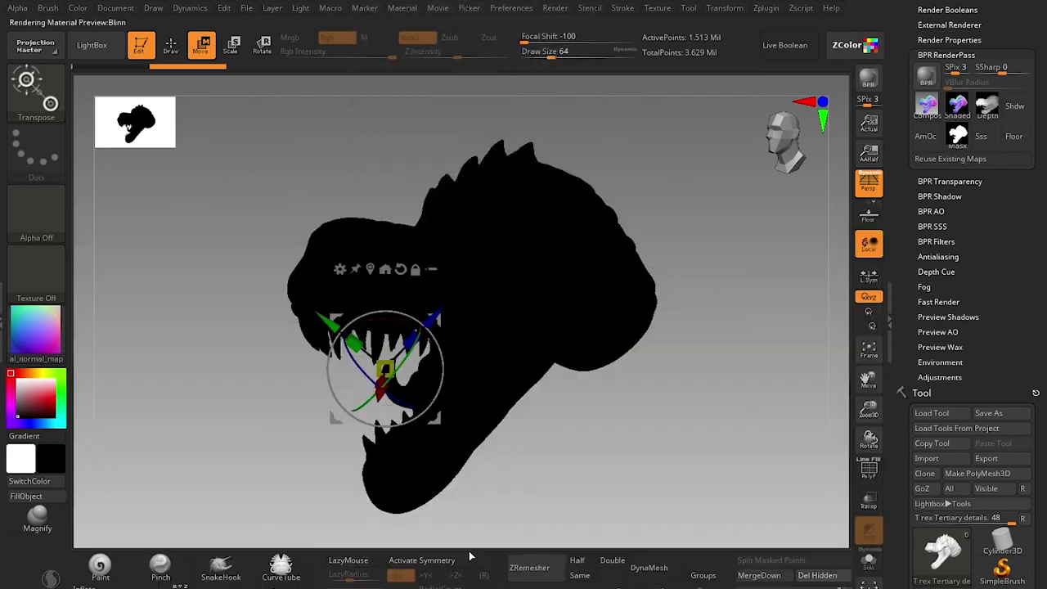
# Step: Turn off the second light, then set the first light's intensity to about 3.5 and the light distance to 100
pyautogui.click(302, 9)
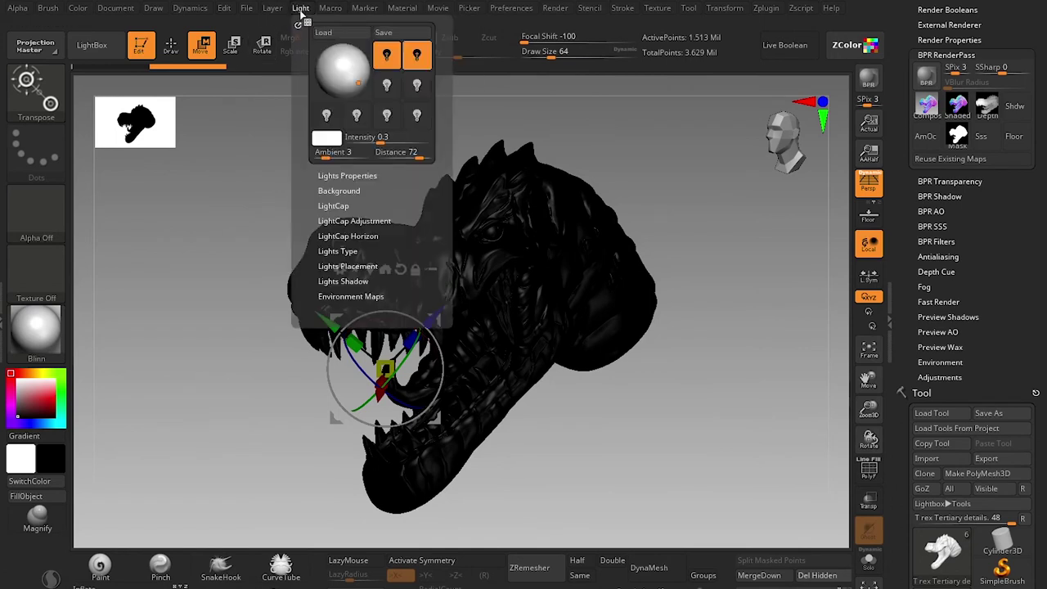
pyautogui.click(418, 58)
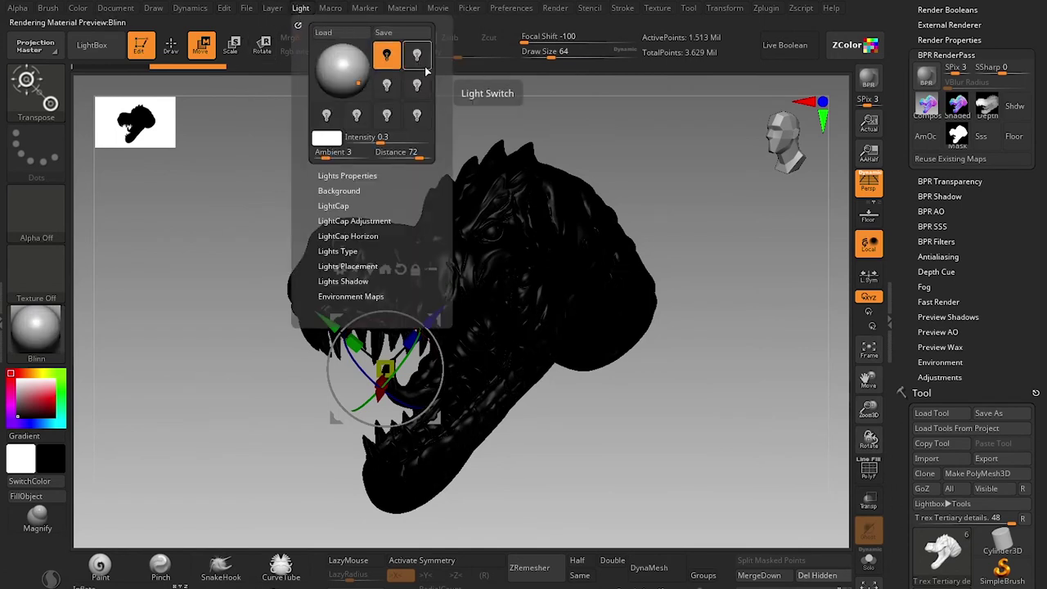
pyautogui.click(392, 63)
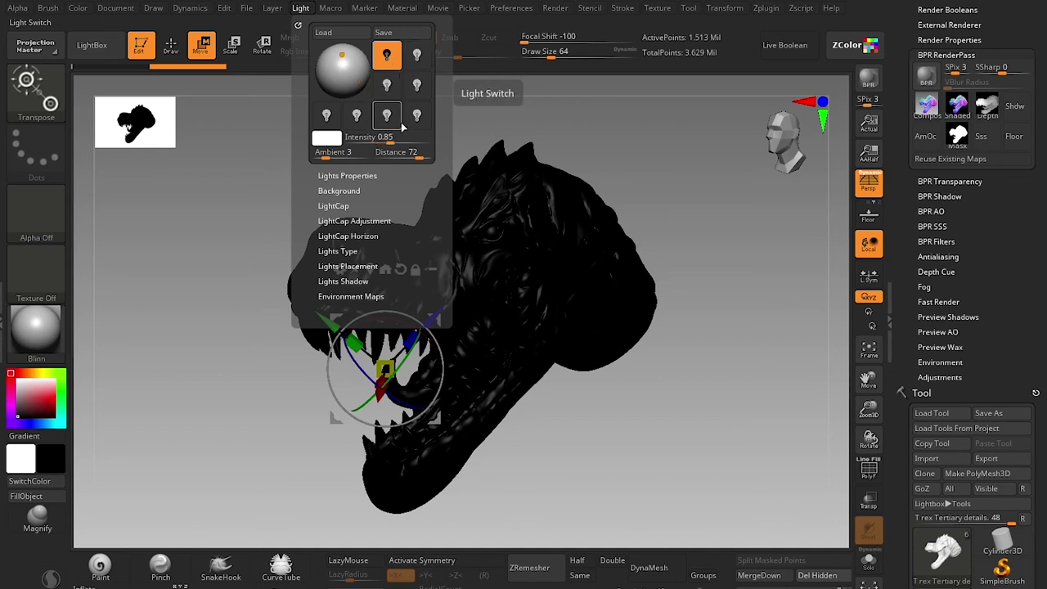
pyautogui.moveTo(392, 143); pyautogui.dragTo(412, 149)
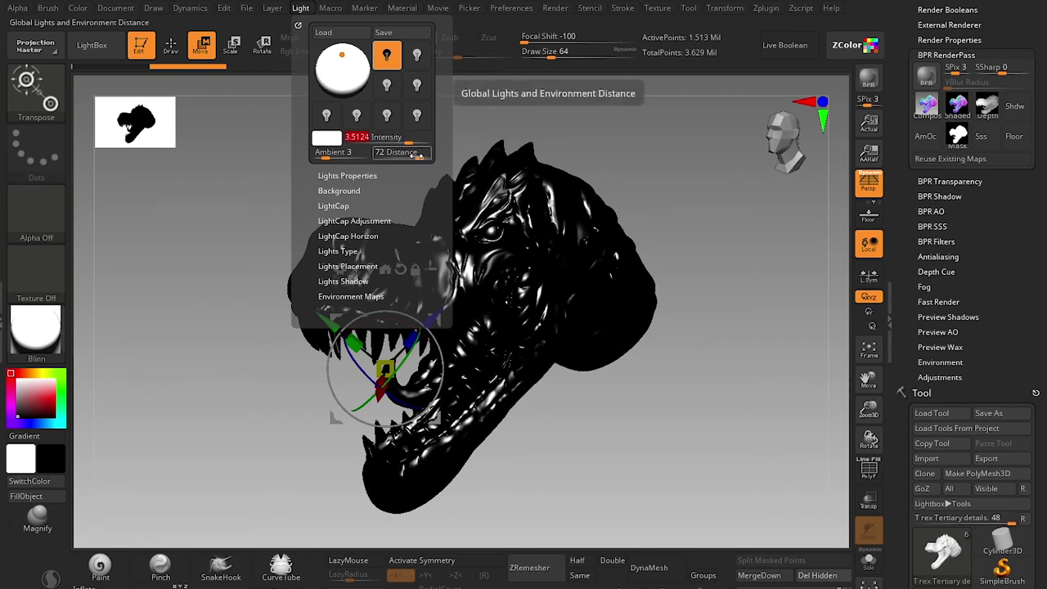
# Step: Move the first light behind the T-rex head for a rim highlight, fine-tune its placement and run a BPR render
pyautogui.click(299, 11)
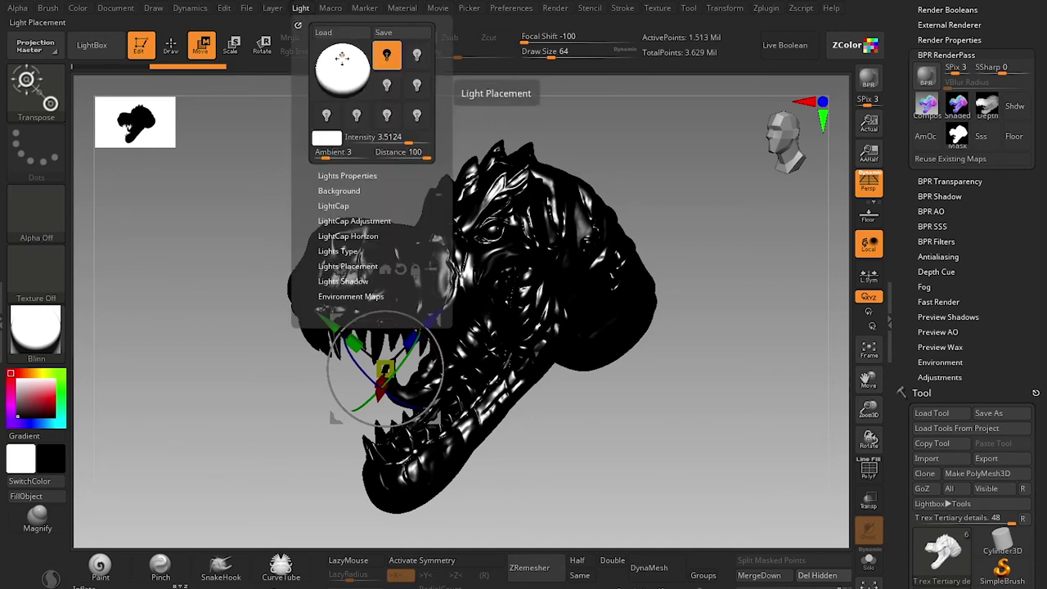
pyautogui.moveTo(342, 57); pyautogui.dragTo(345, 68)
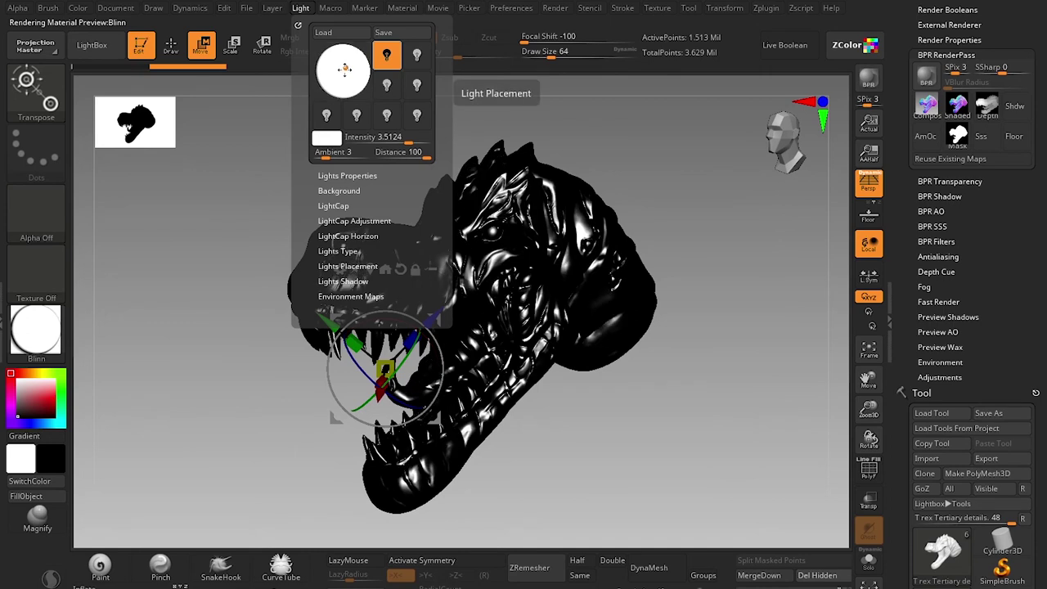
pyautogui.click(345, 69)
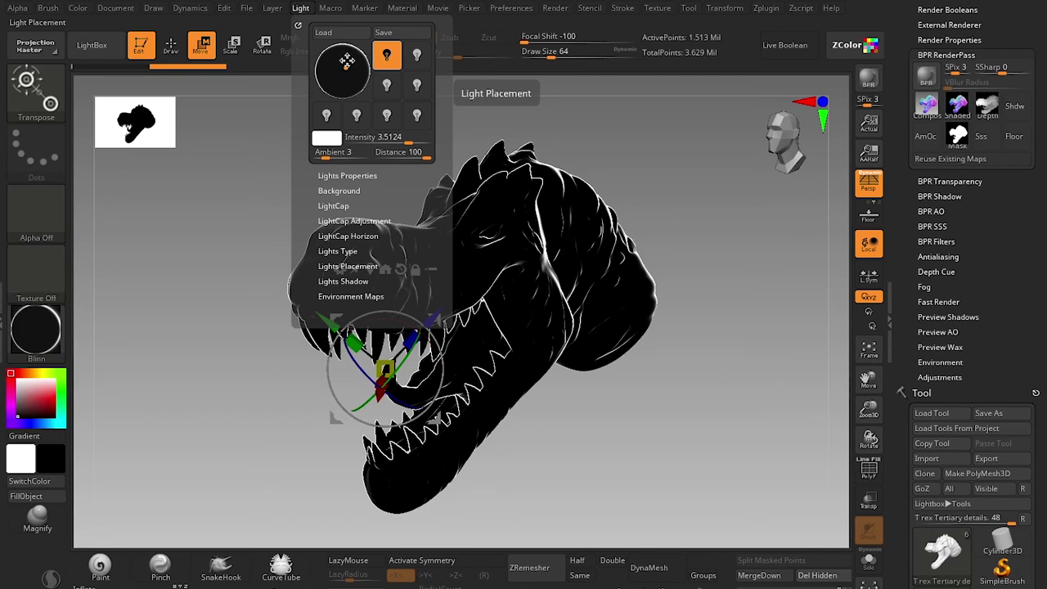
pyautogui.click(346, 62)
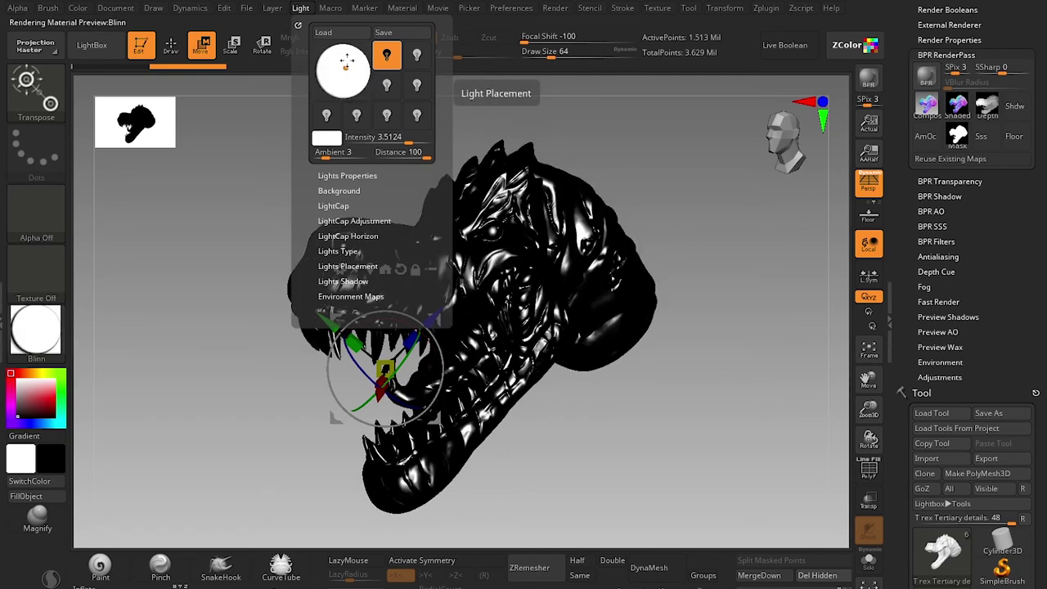
pyautogui.click(346, 60)
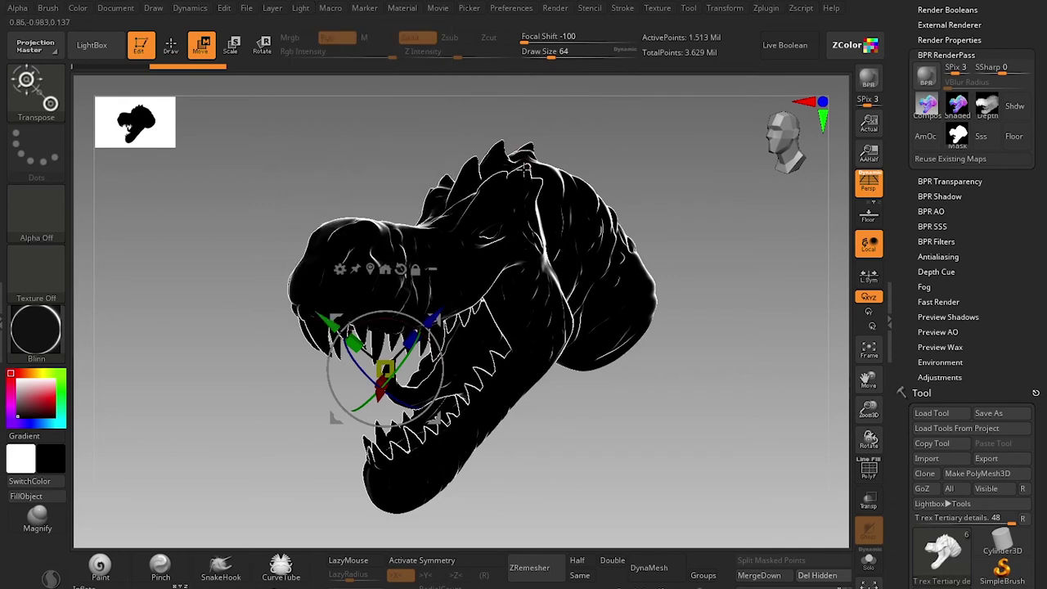
pyautogui.click(300, 10)
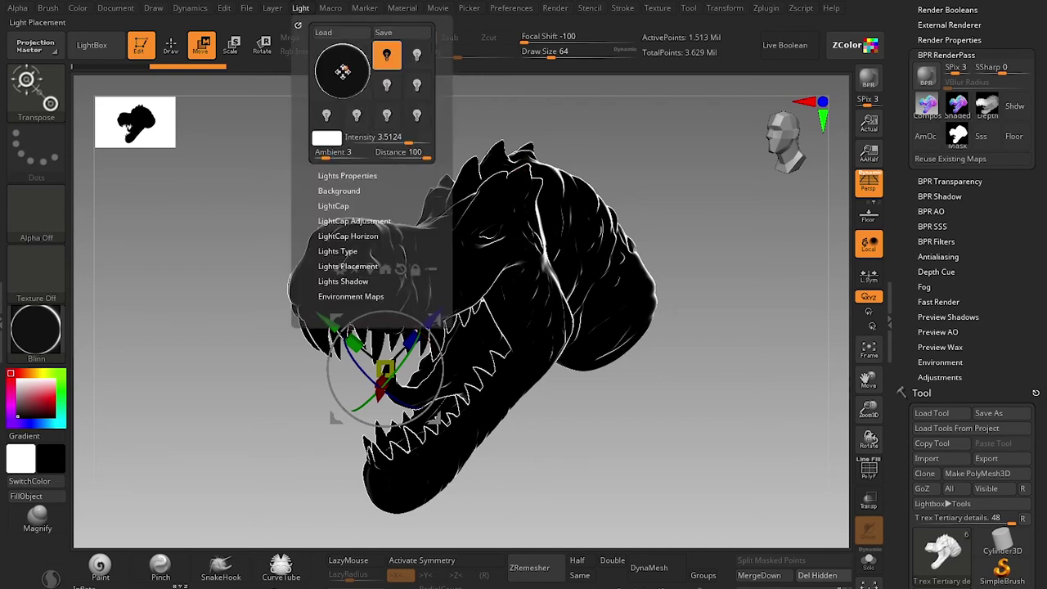
pyautogui.moveTo(343, 71); pyautogui.dragTo(347, 63)
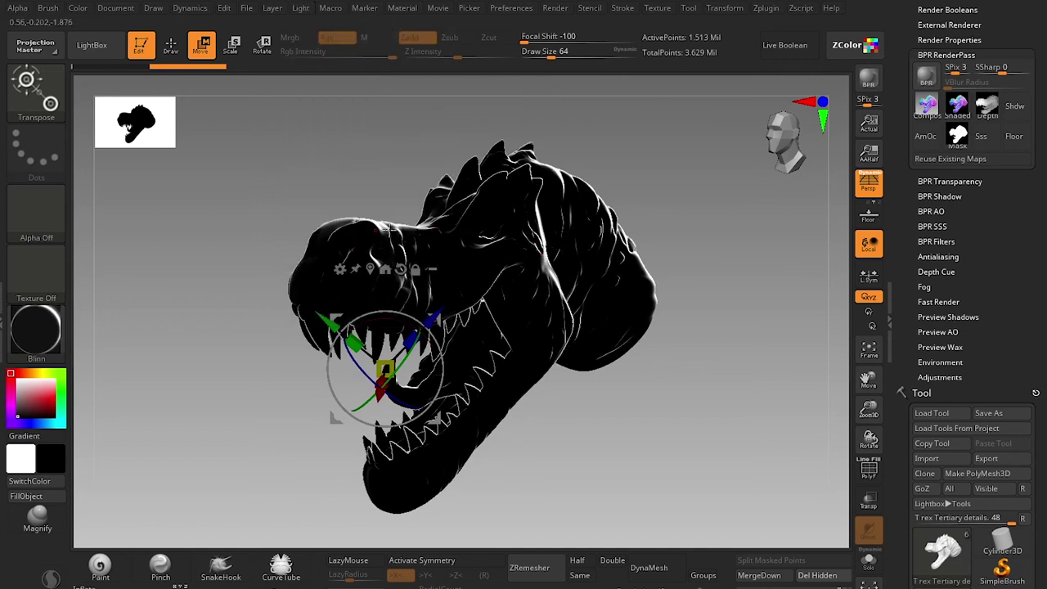
pyautogui.hotkey('shift', 'r')
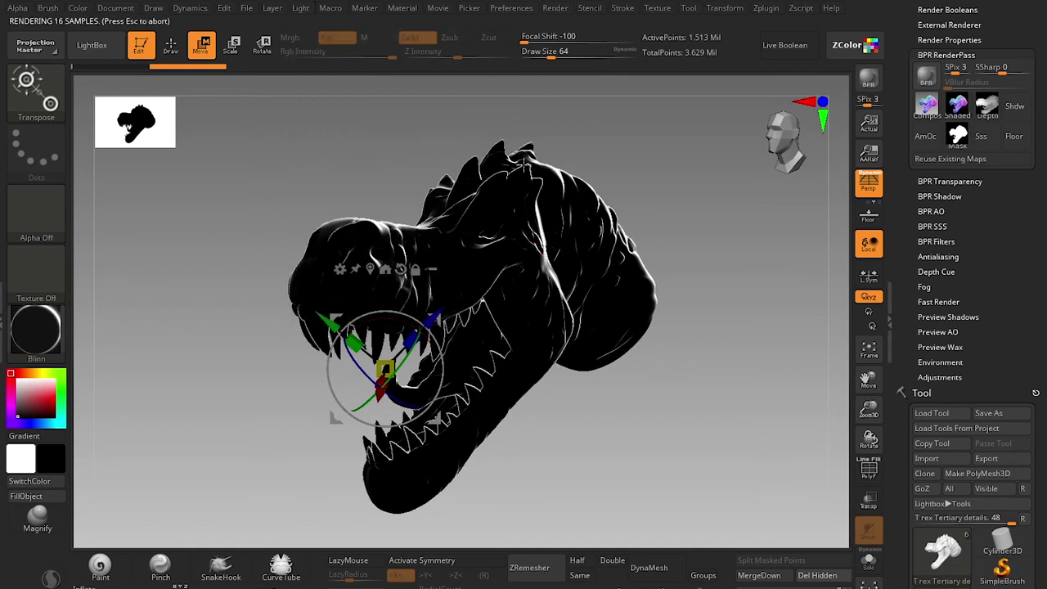
# Step: Start exporting the Shaded render pass and create a new folder named Light inside the Material folder
pyautogui.click(958, 104)
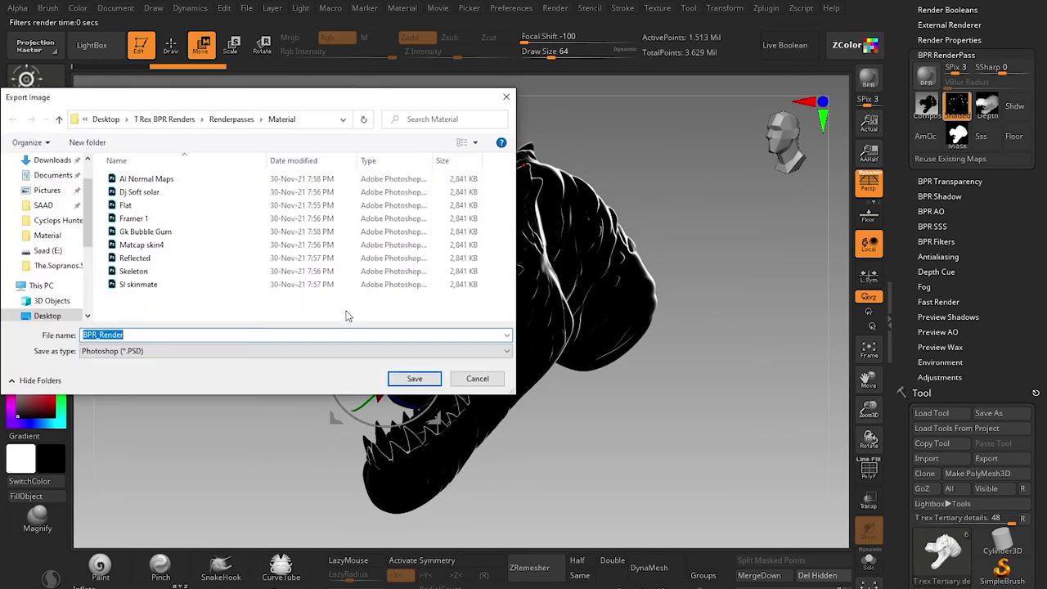
pyautogui.rightClick(270, 311)
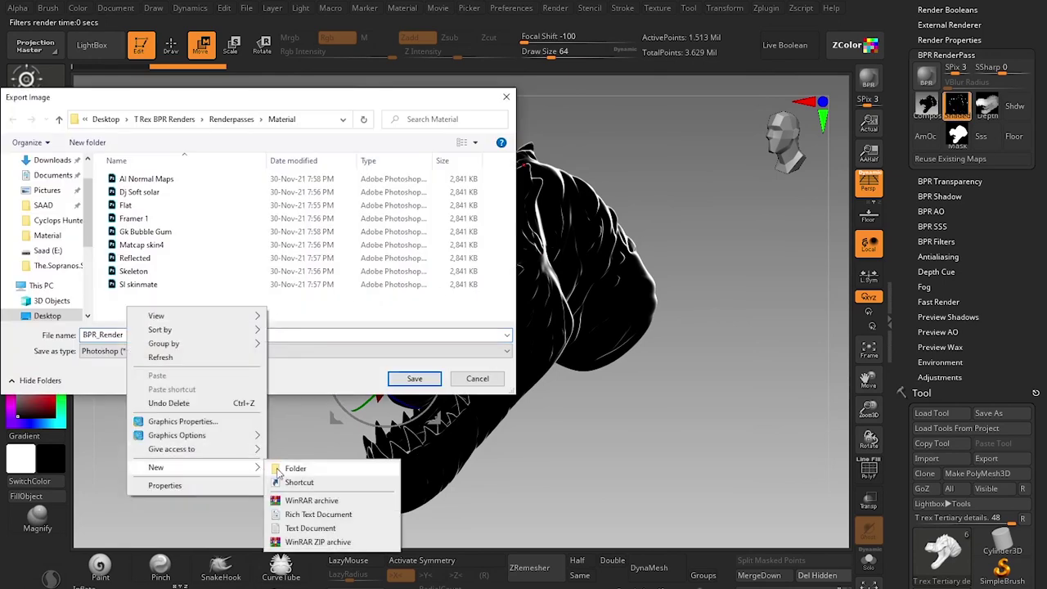
pyautogui.click(278, 468)
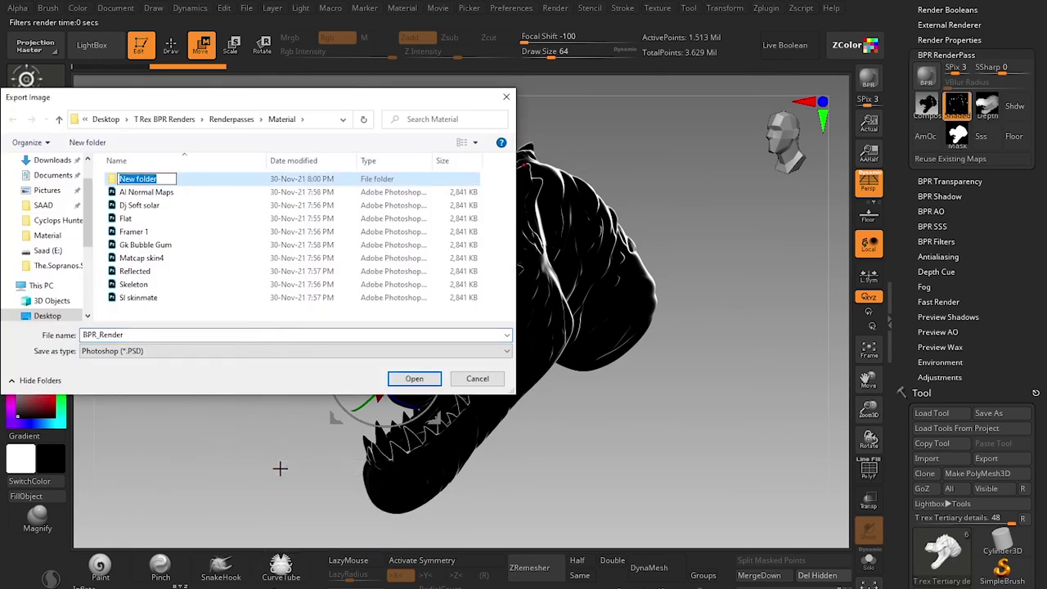
pyautogui.write('Light')
pyautogui.press('Return')
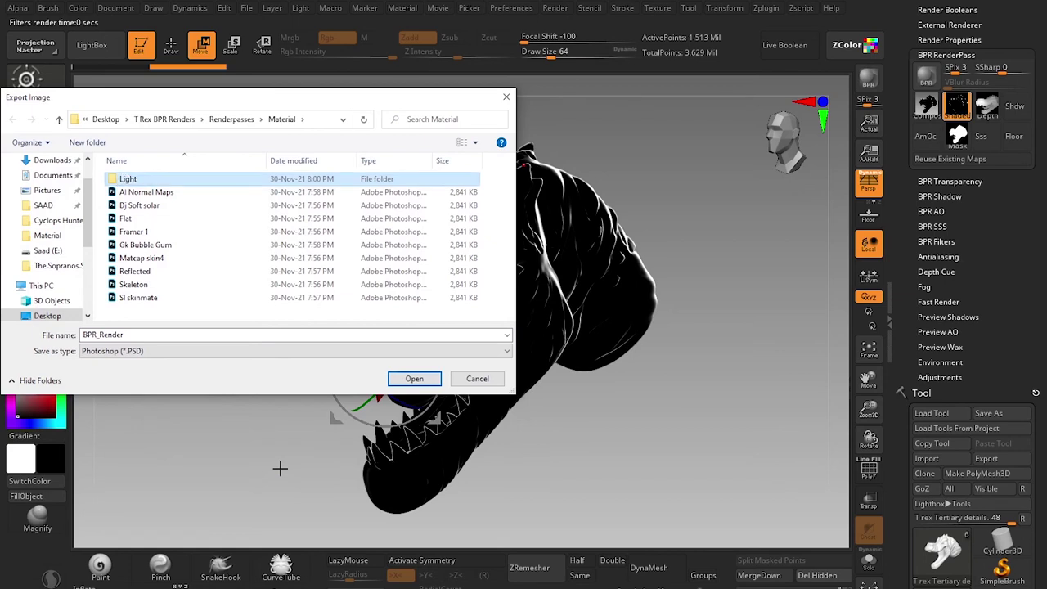
# Step: Save the Shaded pass in the Light folder as a PSD file named Light 1
pyautogui.doubleClick(144, 178)
pyautogui.doubleClick(135, 335)
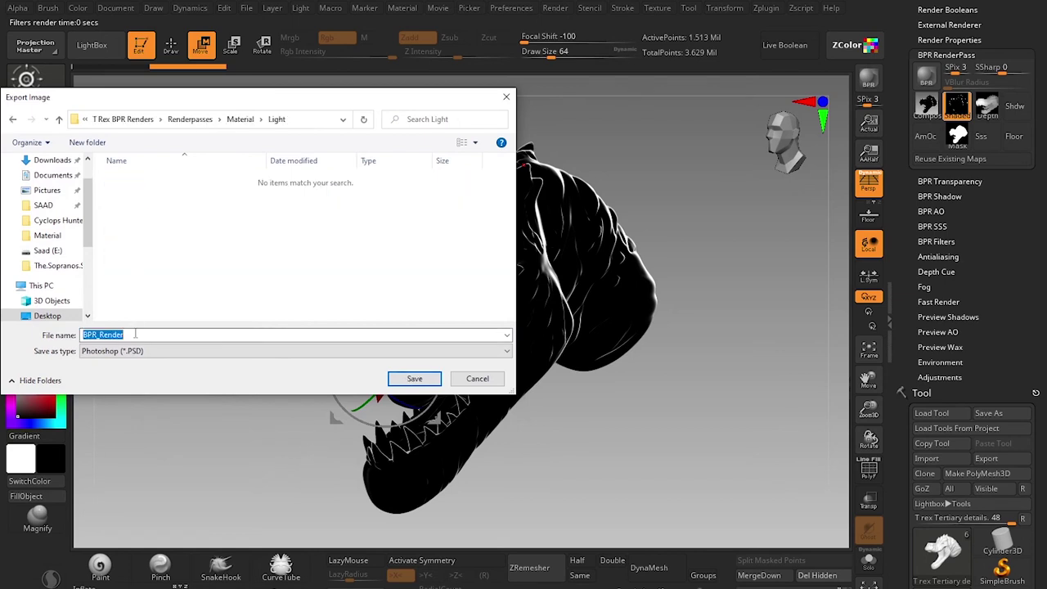
pyautogui.write('Light 1')
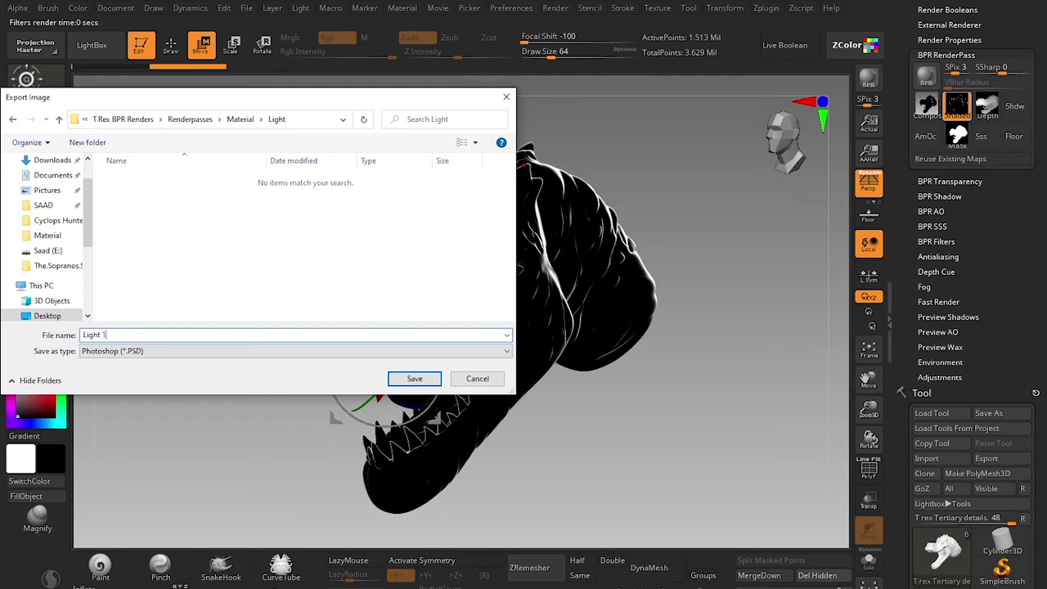
pyautogui.press('Return')
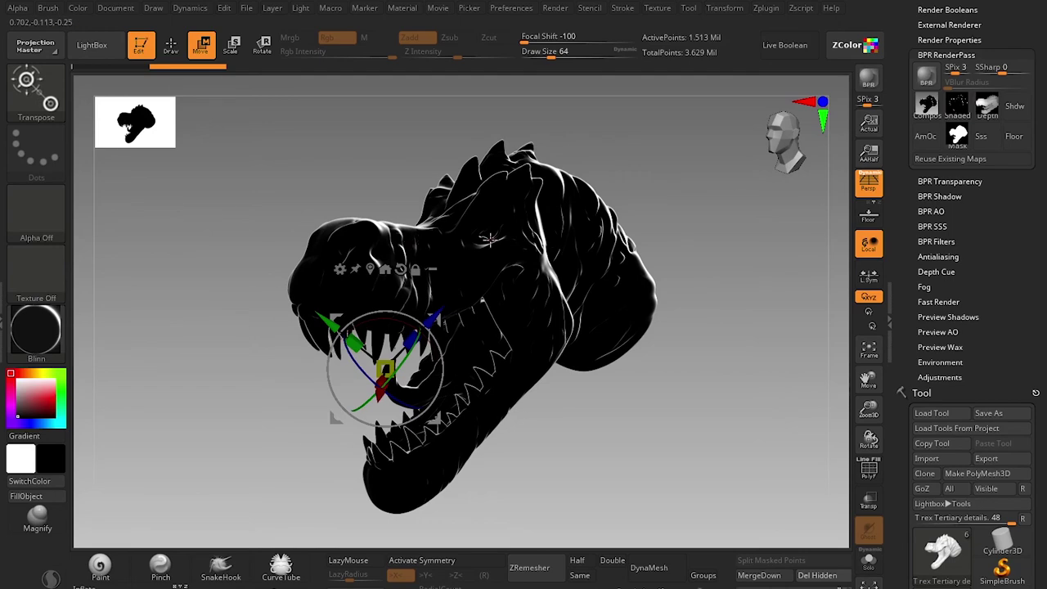
# Step: Apply the JellyBean material to the T-rex head and shift the back light slightly sideways for a new BPR render
pyautogui.click(28, 340)
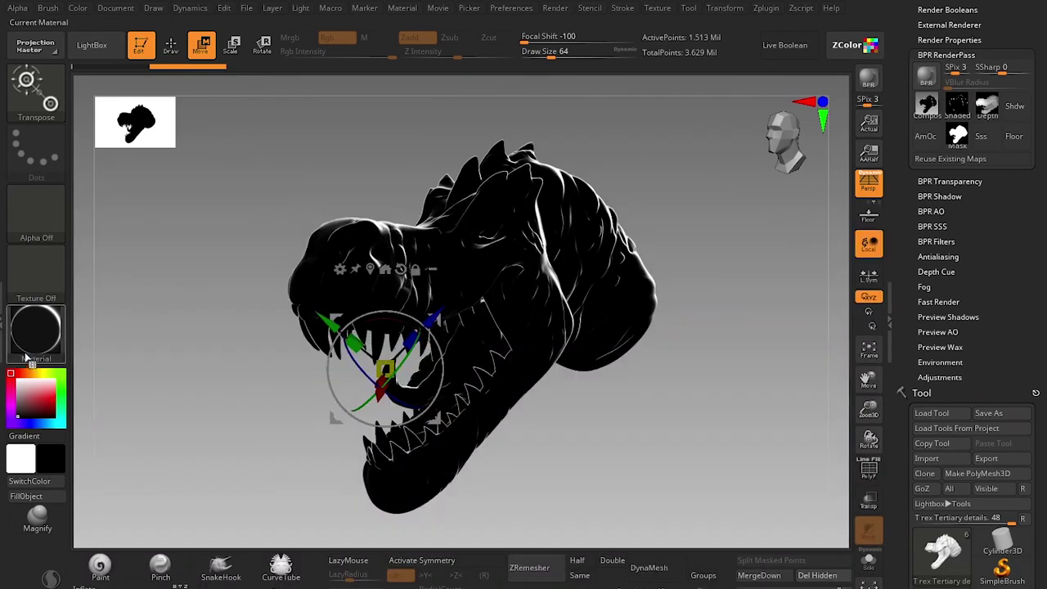
pyautogui.click(36, 352)
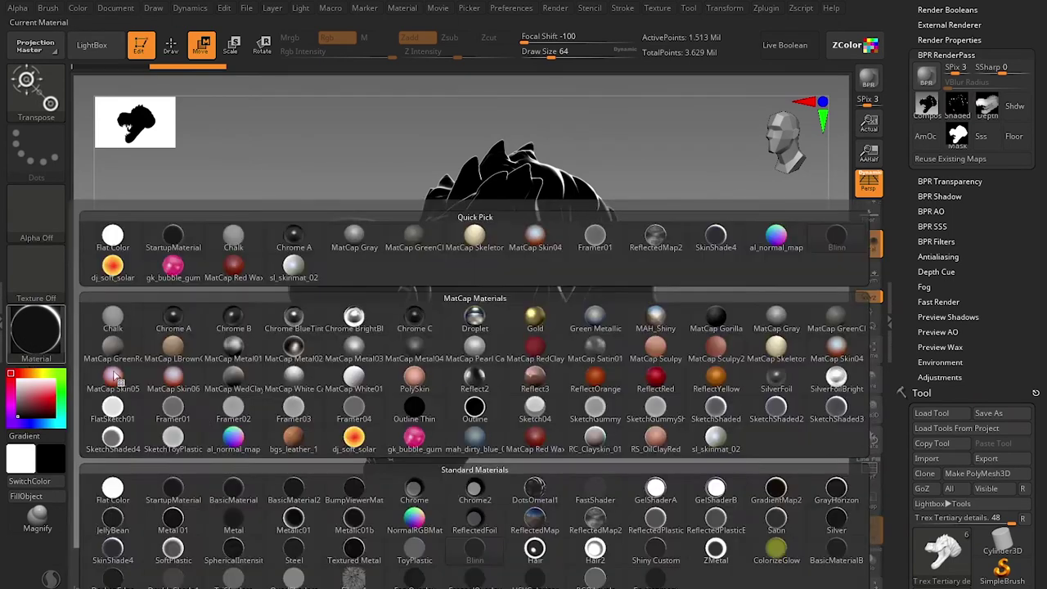
pyautogui.moveTo(116, 523)
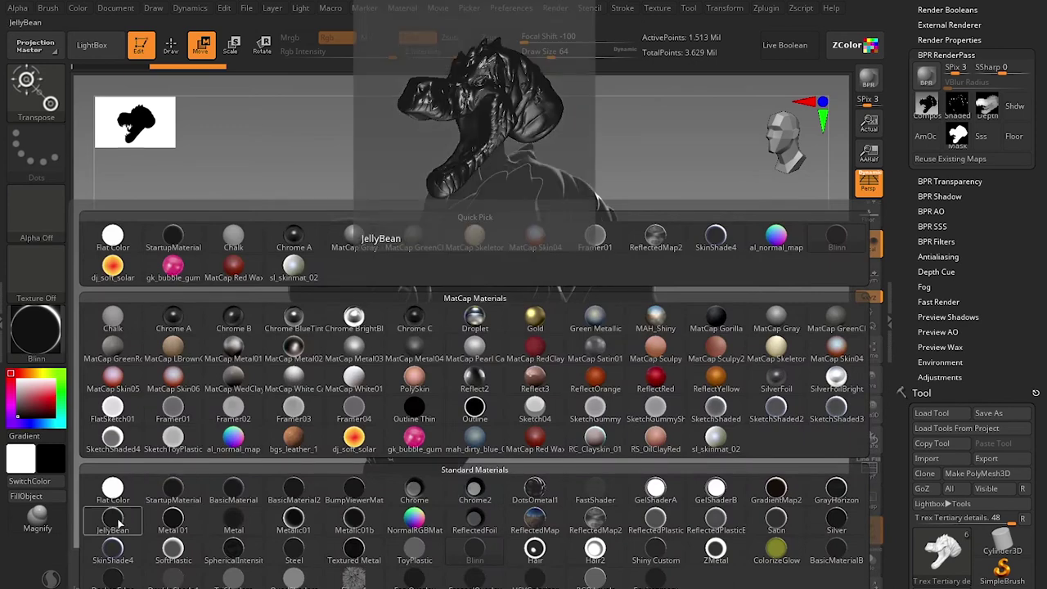
pyautogui.click(116, 522)
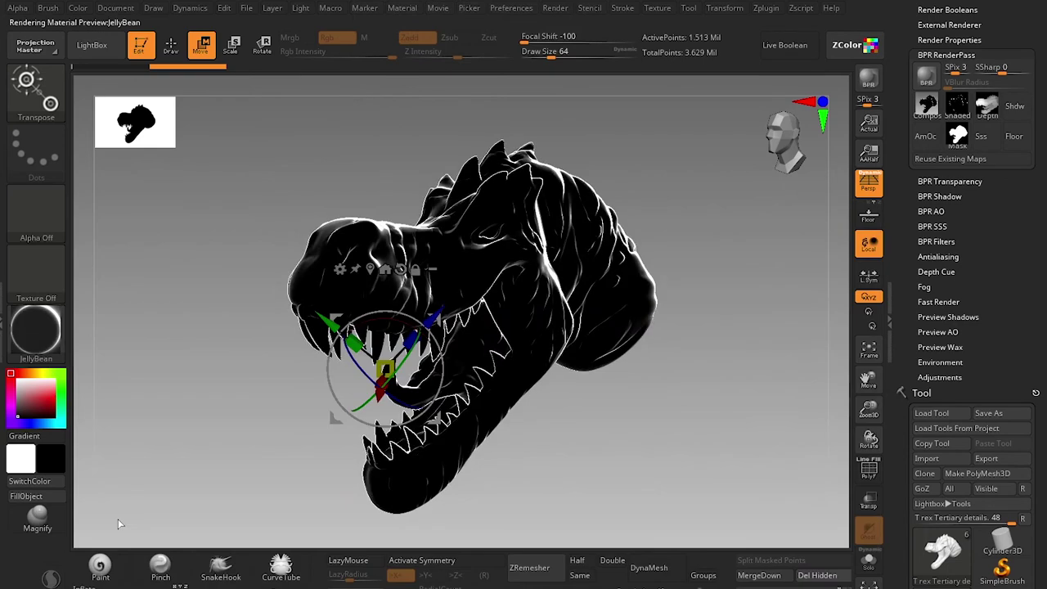
pyautogui.click(301, 8)
pyautogui.moveTo(348, 64); pyautogui.dragTo(341, 64)
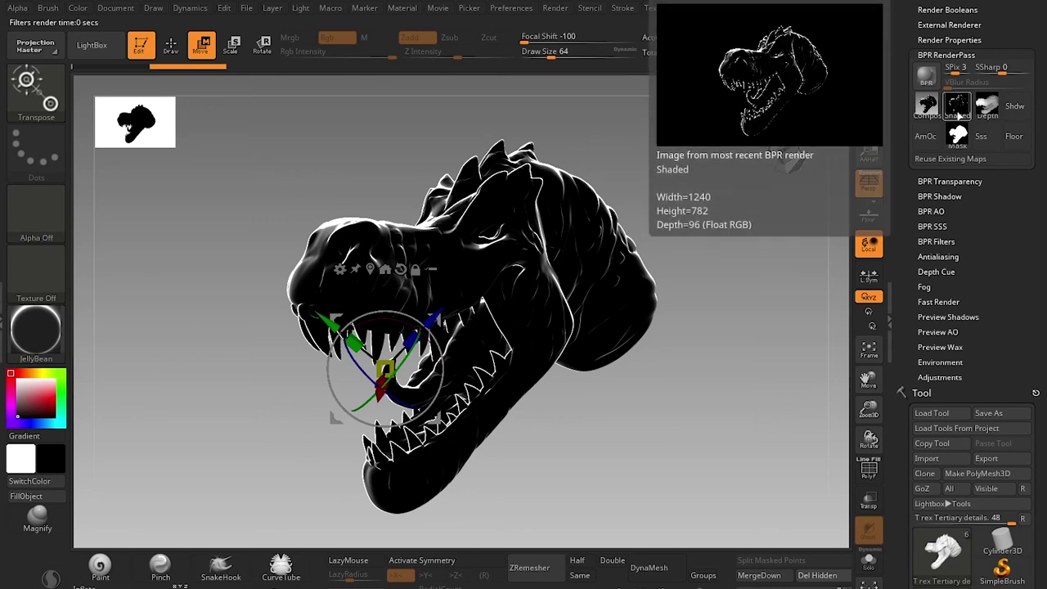
# Step: Export the Shaded render pass as a second light PSD file in the Light folder
pyautogui.click(958, 105)
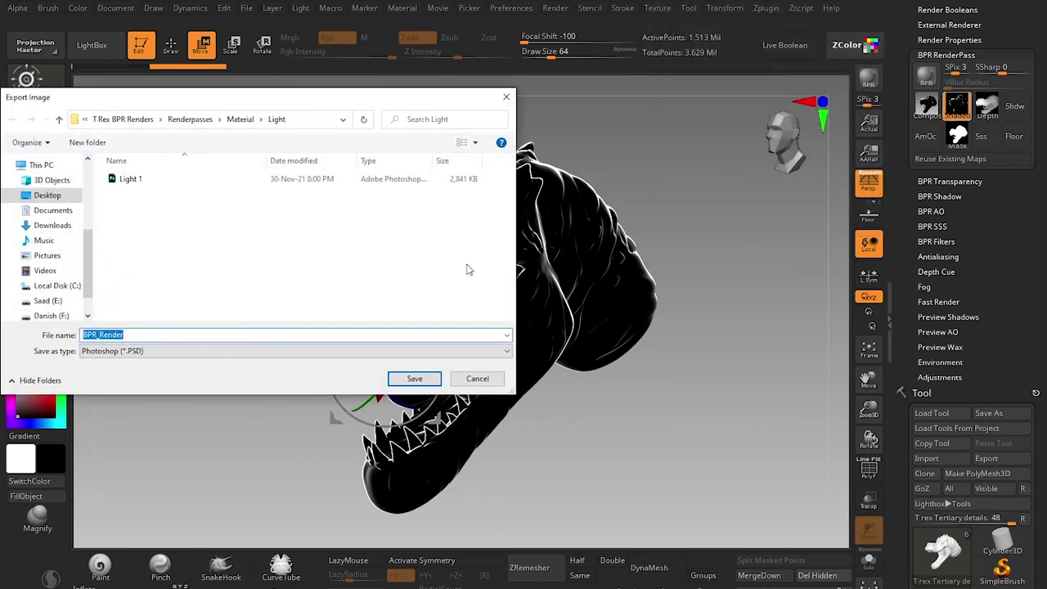
pyautogui.write('l')
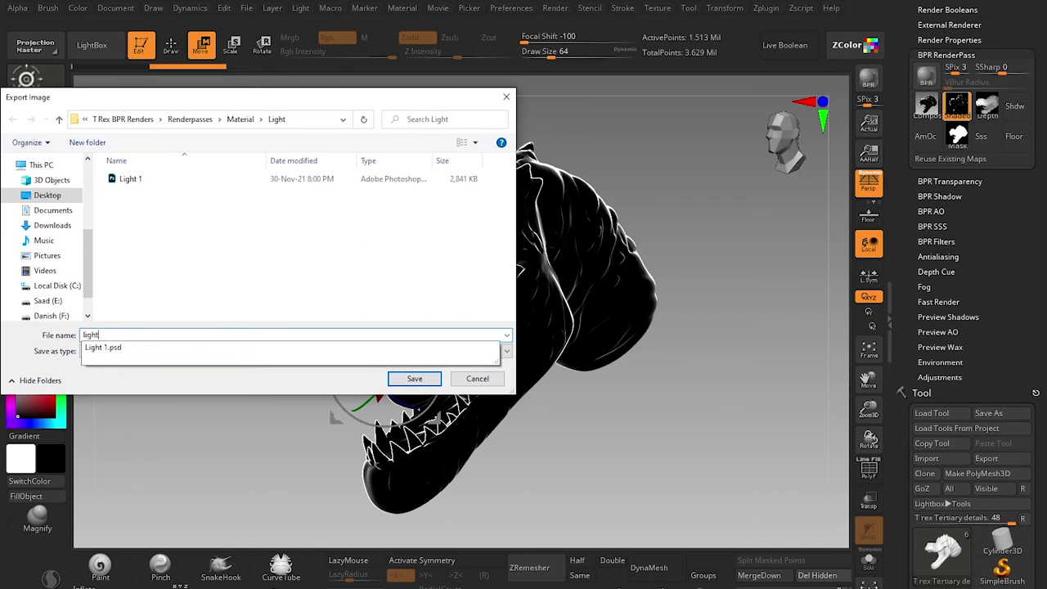
pyautogui.write('ight')
pyautogui.press('Return')
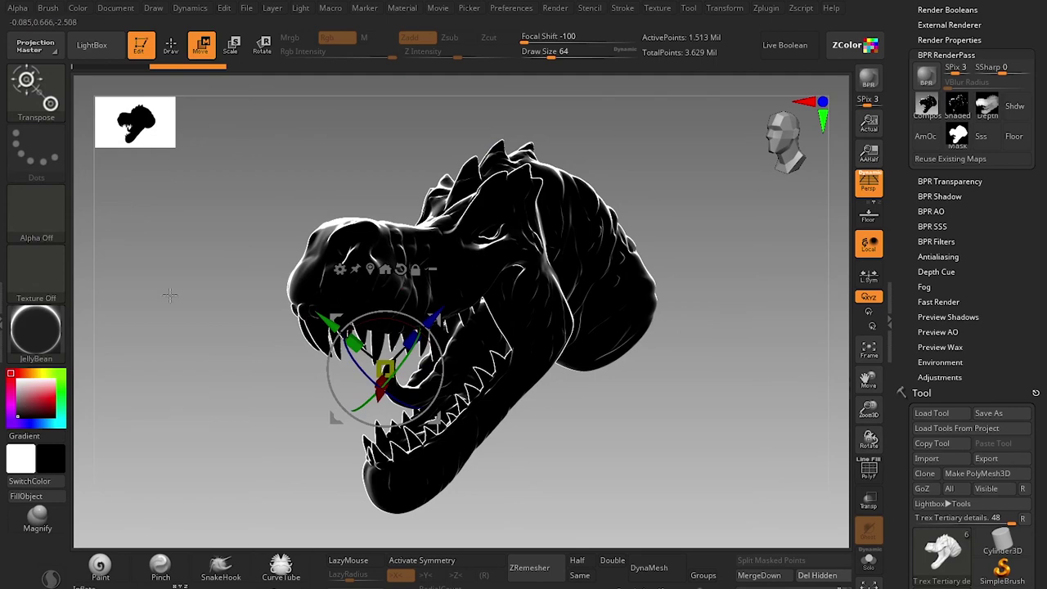
# Step: Apply the Flat Color material with a white main color and turn on the polypaint of all subtools
pyautogui.click(55, 338)
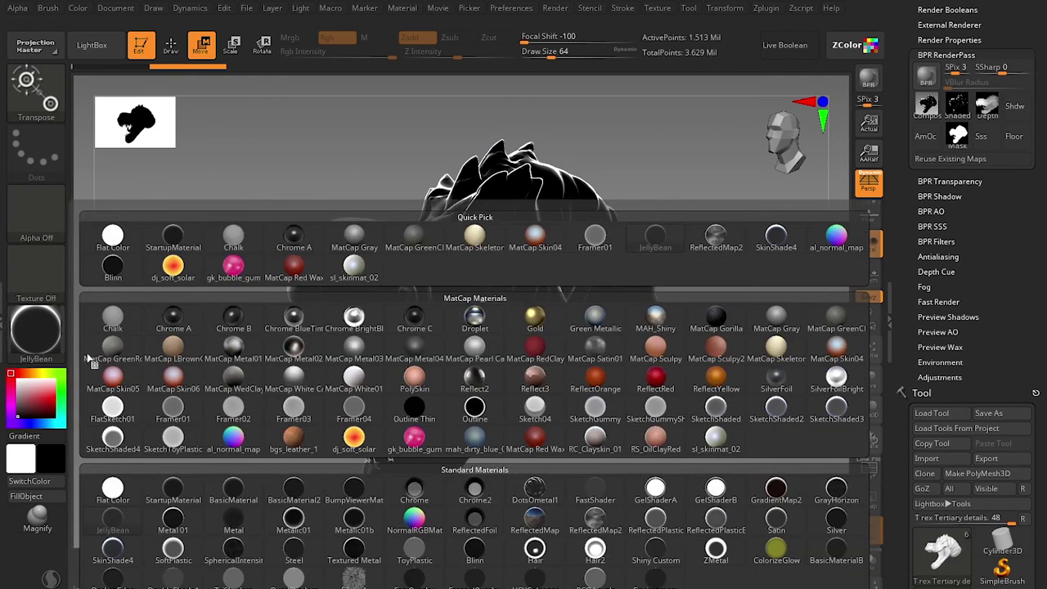
pyautogui.moveTo(199, 419)
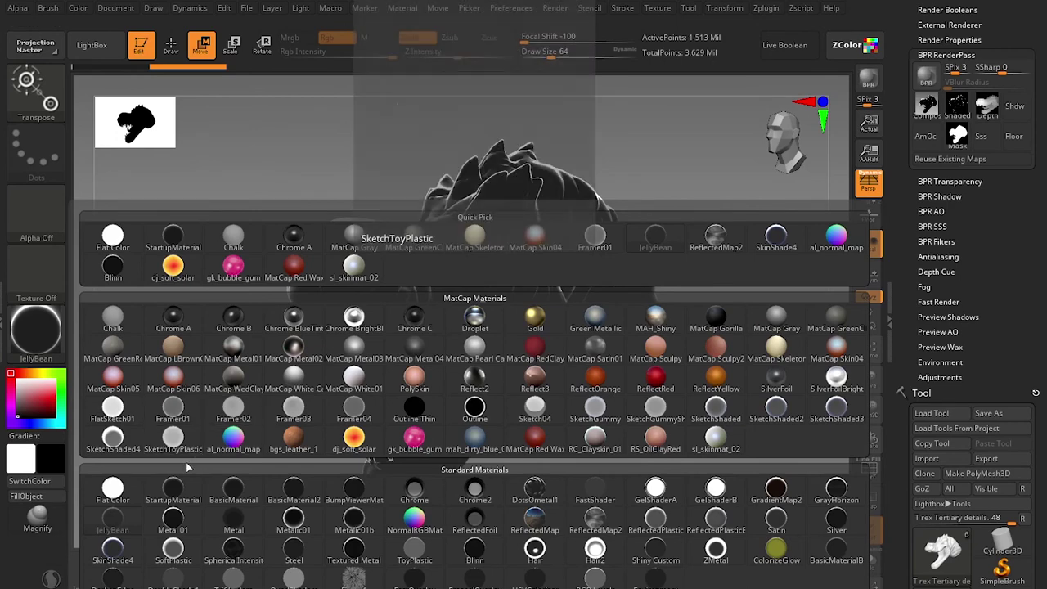
pyautogui.click(122, 494)
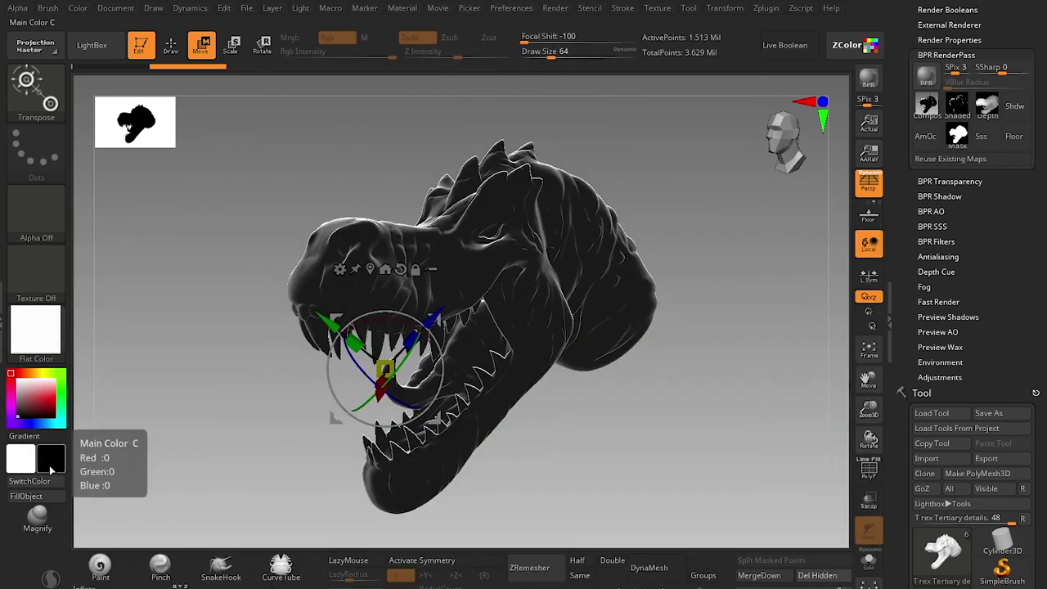
pyautogui.press('v')
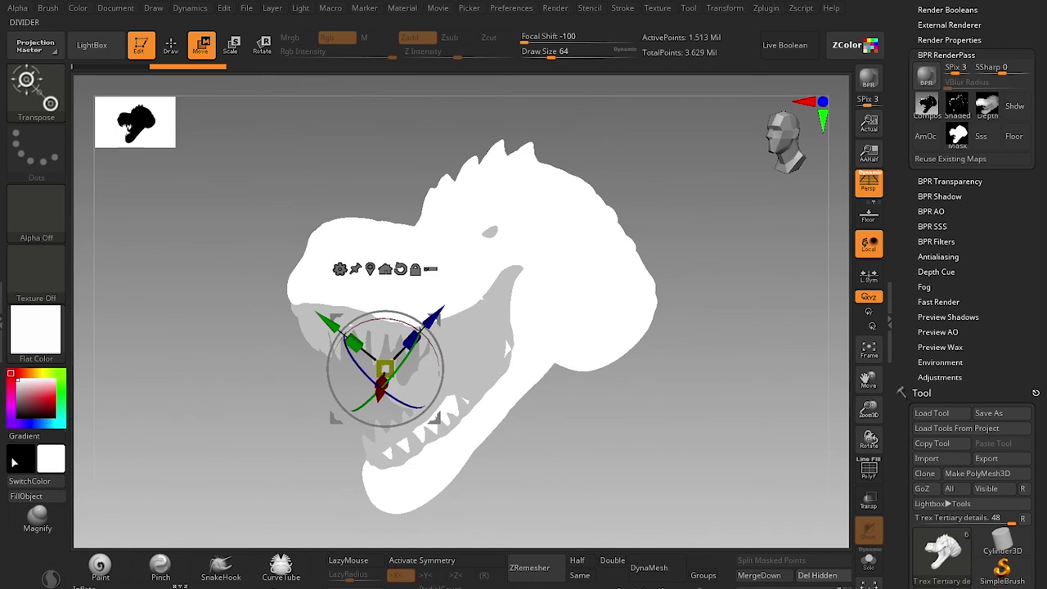
pyautogui.scroll(-10, 1013, 289)
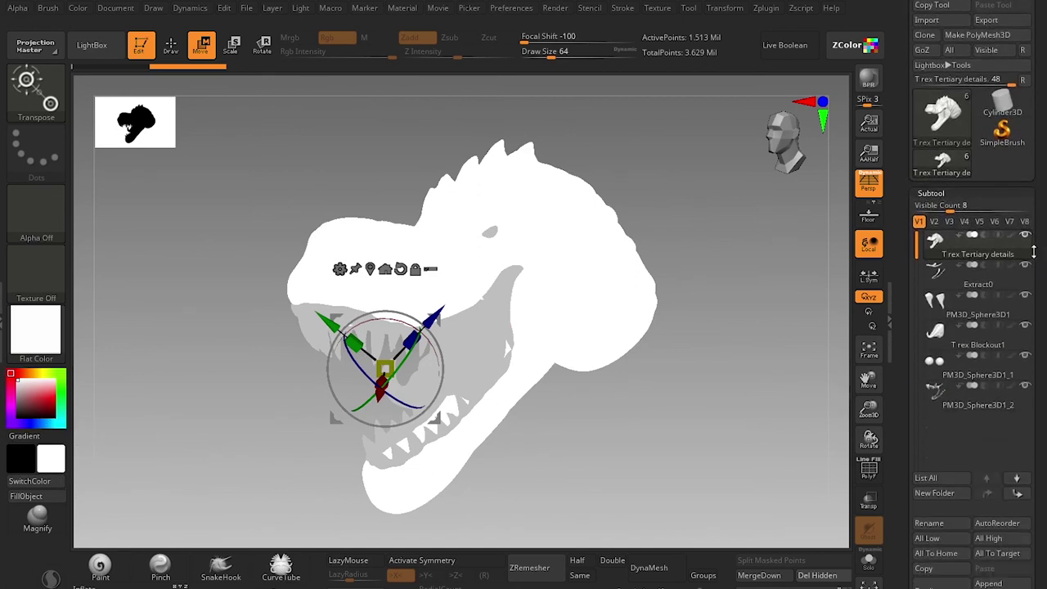
pyautogui.moveTo(1014, 279)
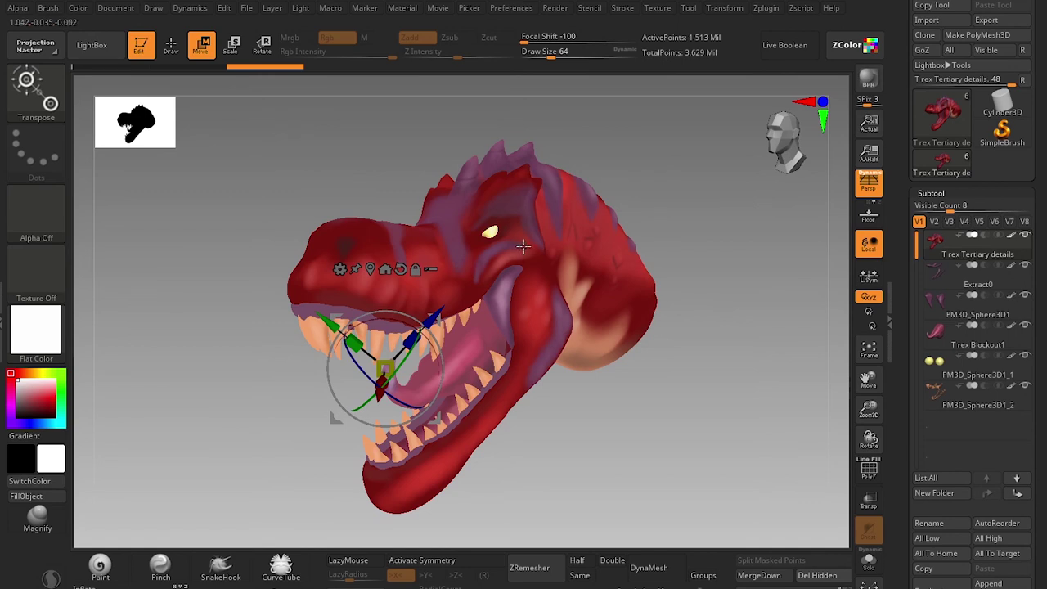
# Step: In Draw mode, sample a red from the painted skin and fill the T rex Tertiary details subtool with it
pyautogui.press('q')
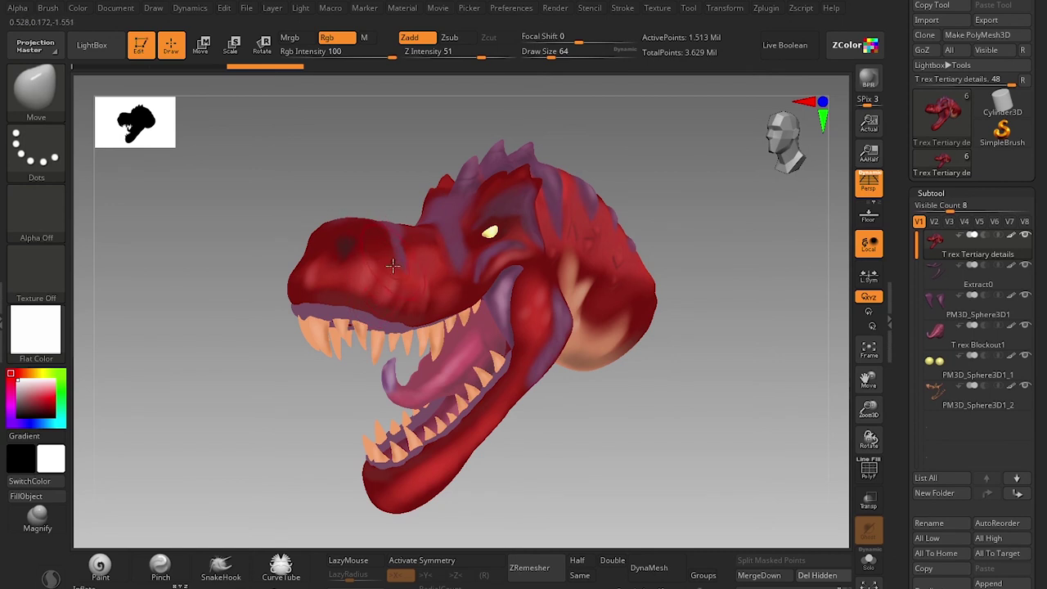
pyautogui.press('c')
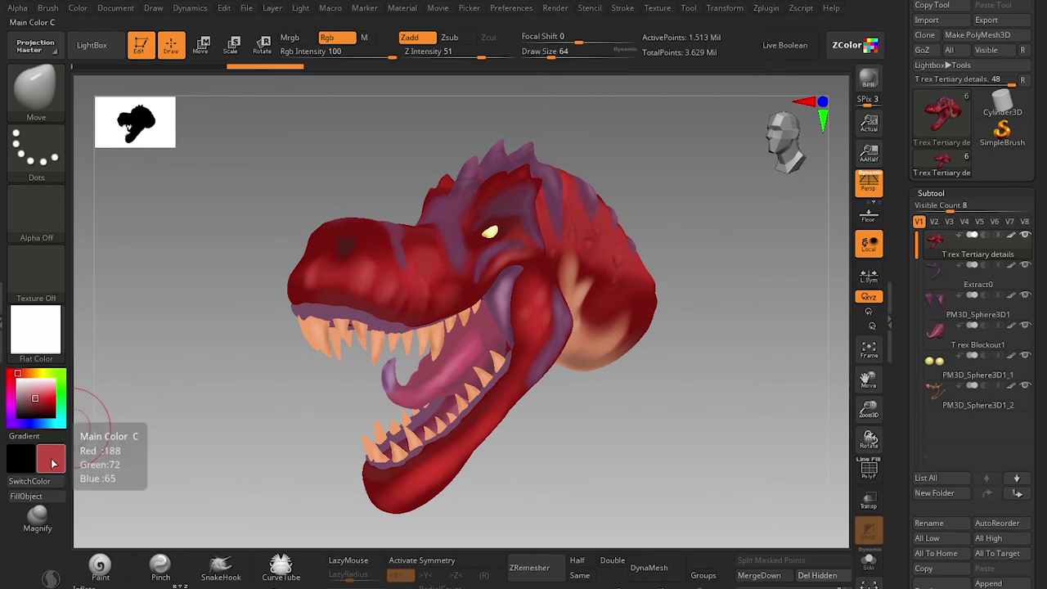
pyautogui.click(33, 496)
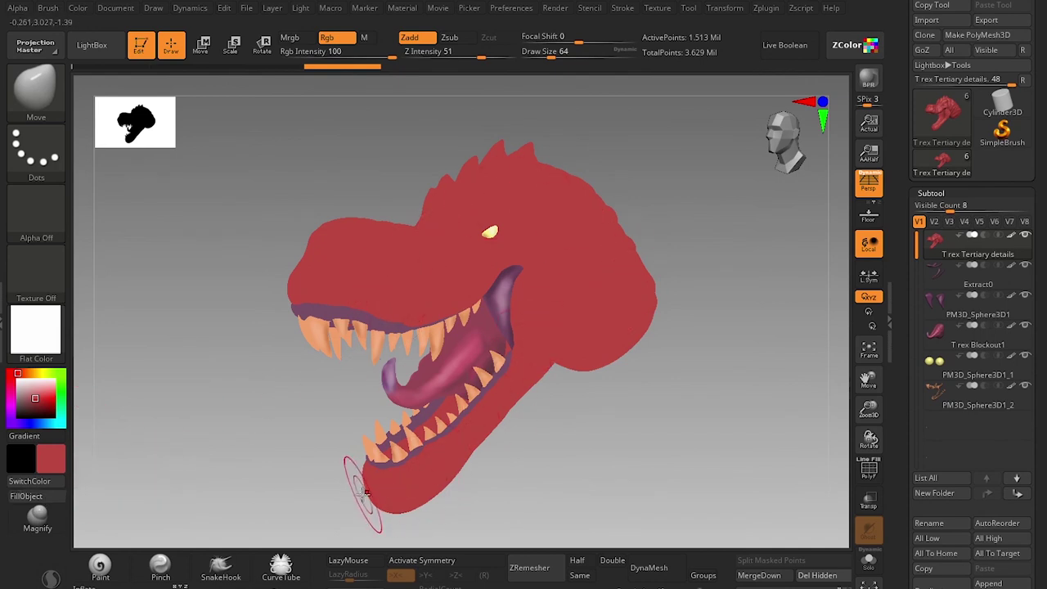
# Step: Select the teeth subtool, sample its peach color and fill the whole subtool with it
pyautogui.keyDown('alt'); pyautogui.click(369, 351); pyautogui.keyUp('alt')
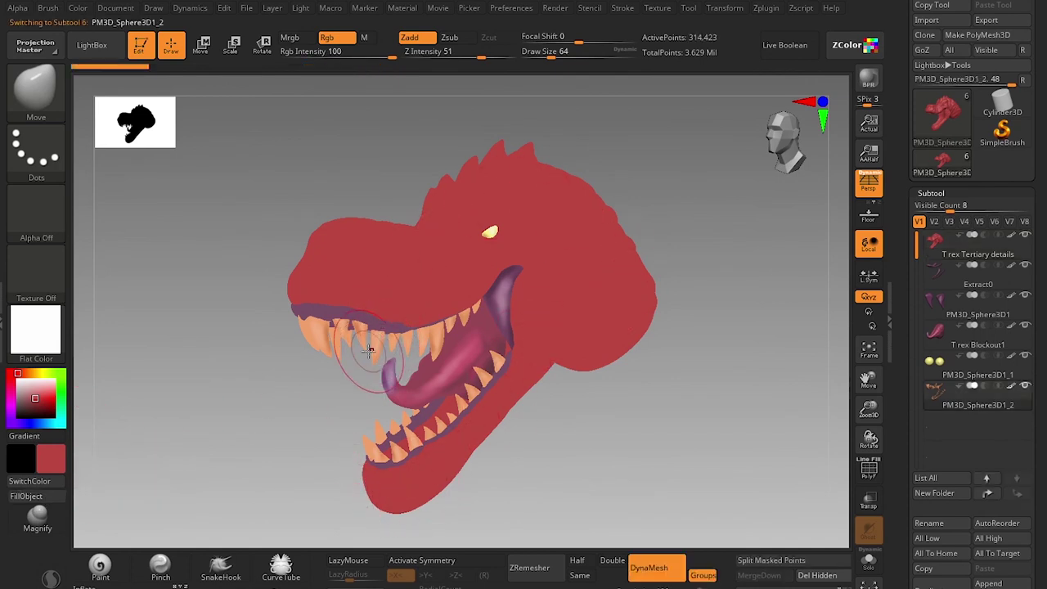
pyautogui.press('c')
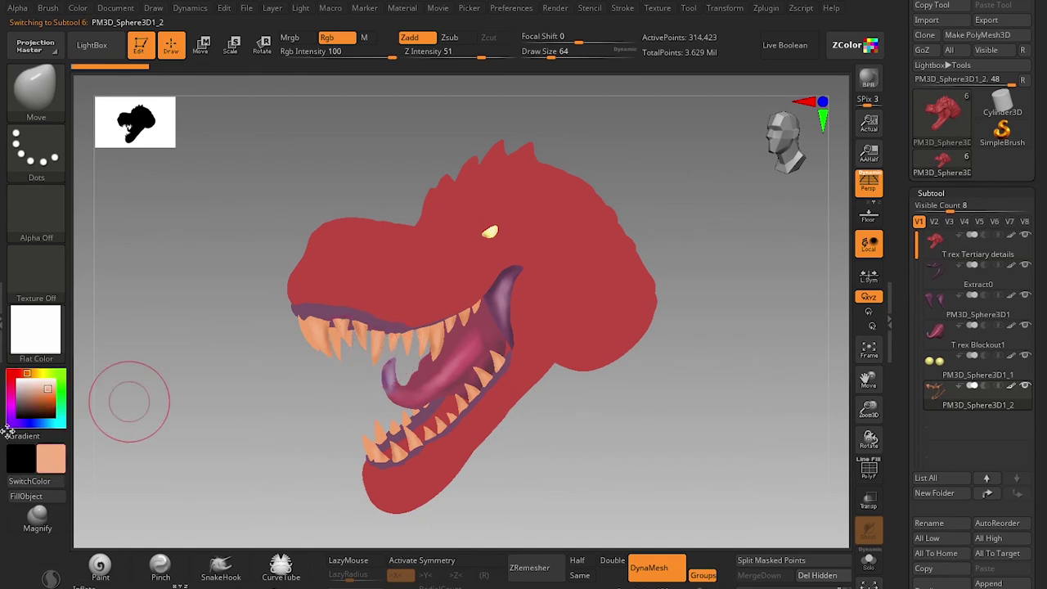
pyautogui.click(27, 496)
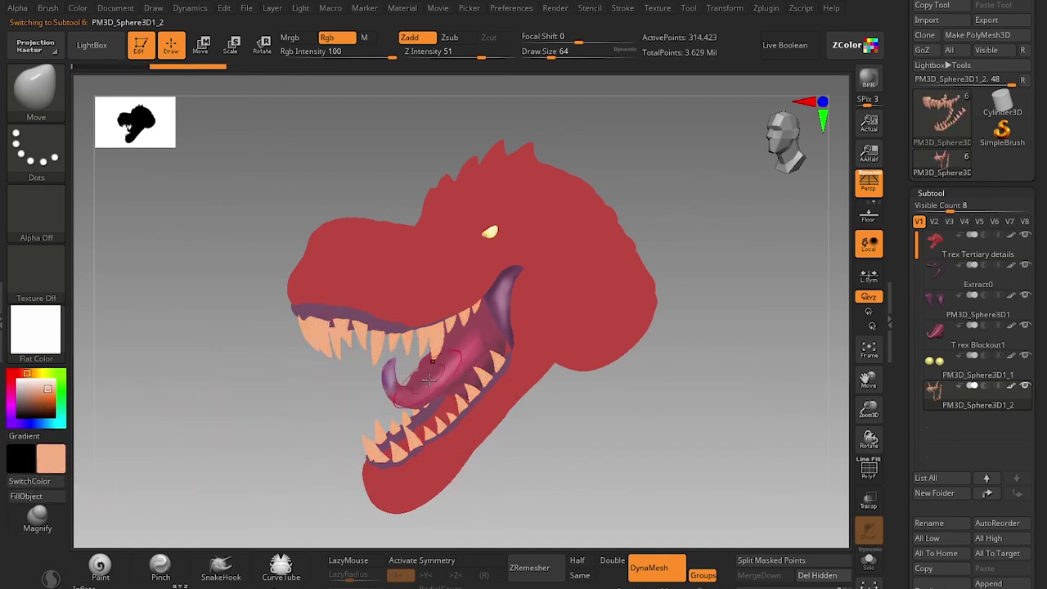
# Step: Select the T rex Blockout1 tongue subtool, sample its pink color and fill the whole subtool with it
pyautogui.keyDown('alt'); pyautogui.click(428, 378); pyautogui.keyUp('alt')
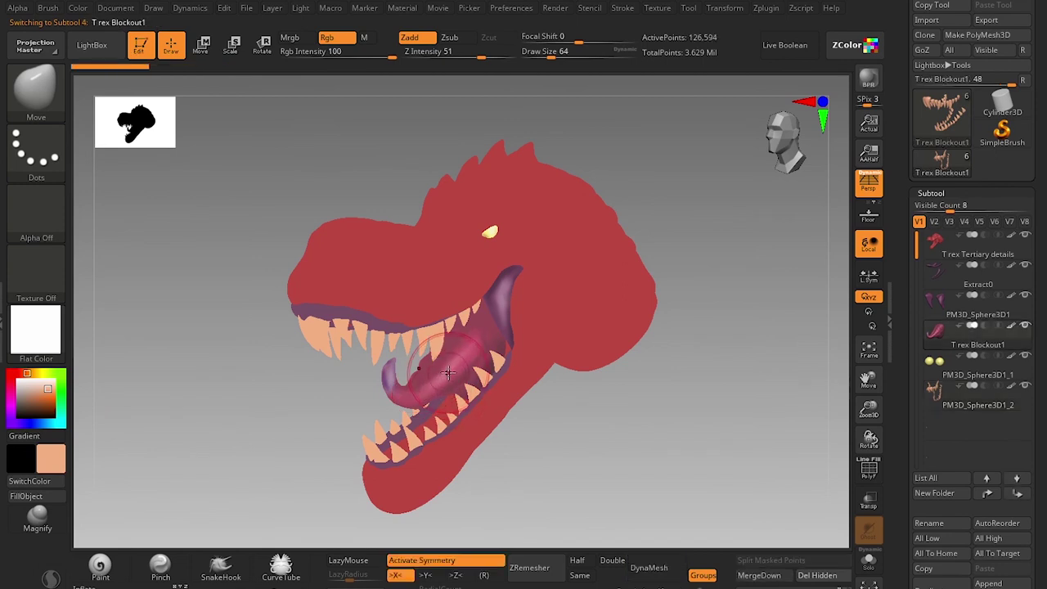
pyautogui.press('c')
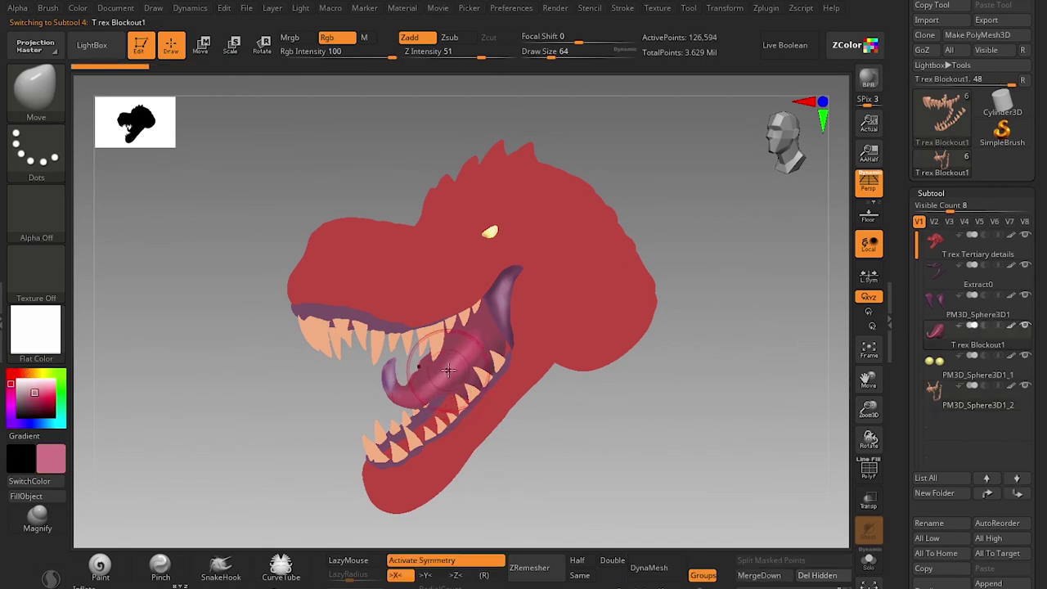
pyautogui.click(45, 497)
pyautogui.click(46, 497)
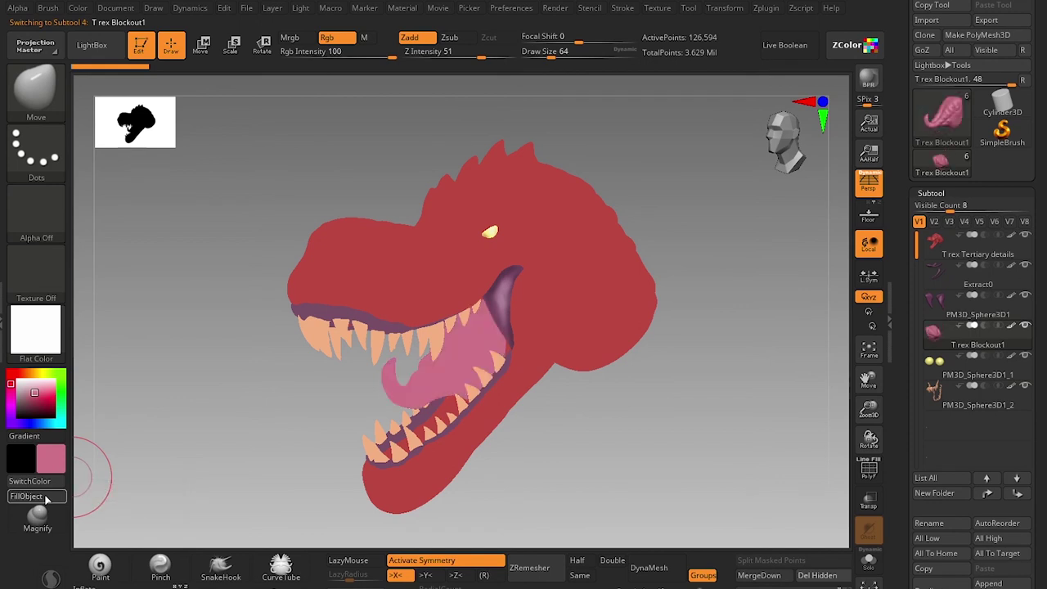
# Step: Fill the mouth-corner subtool PM3D_Sphere3D1 with a darker pink and the Extract0 gum subtool with a muted purple
pyautogui.keyDown('alt'); pyautogui.click(501, 303); pyautogui.keyUp('alt')
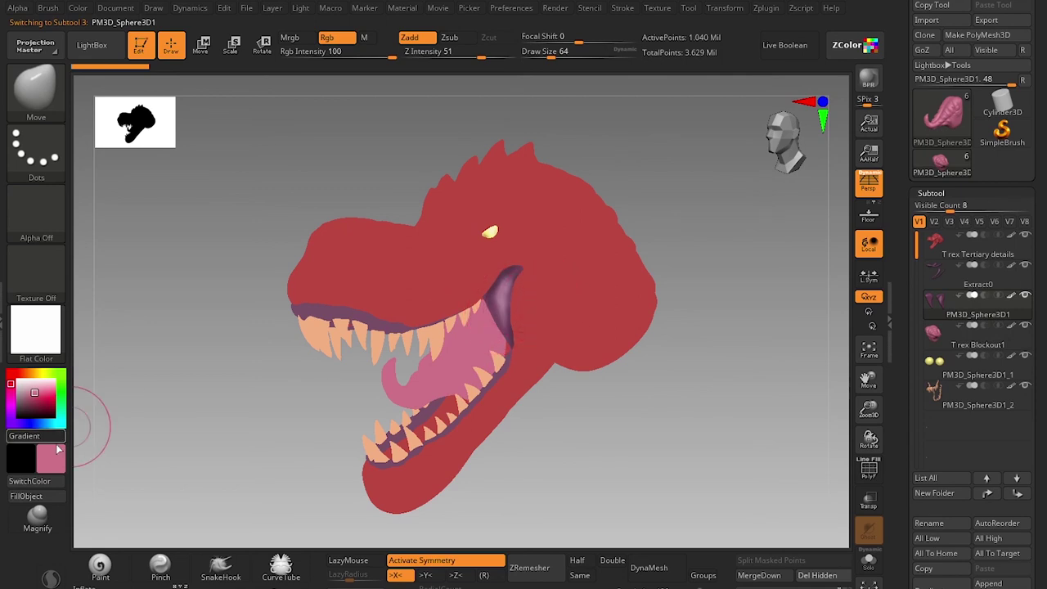
pyautogui.click(26, 496)
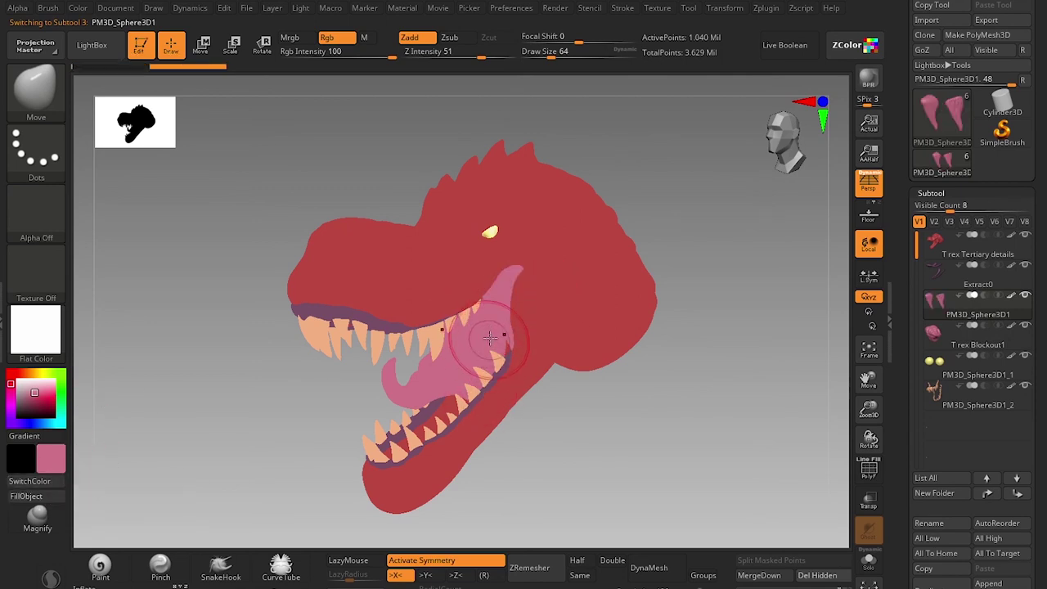
pyautogui.click(32, 399)
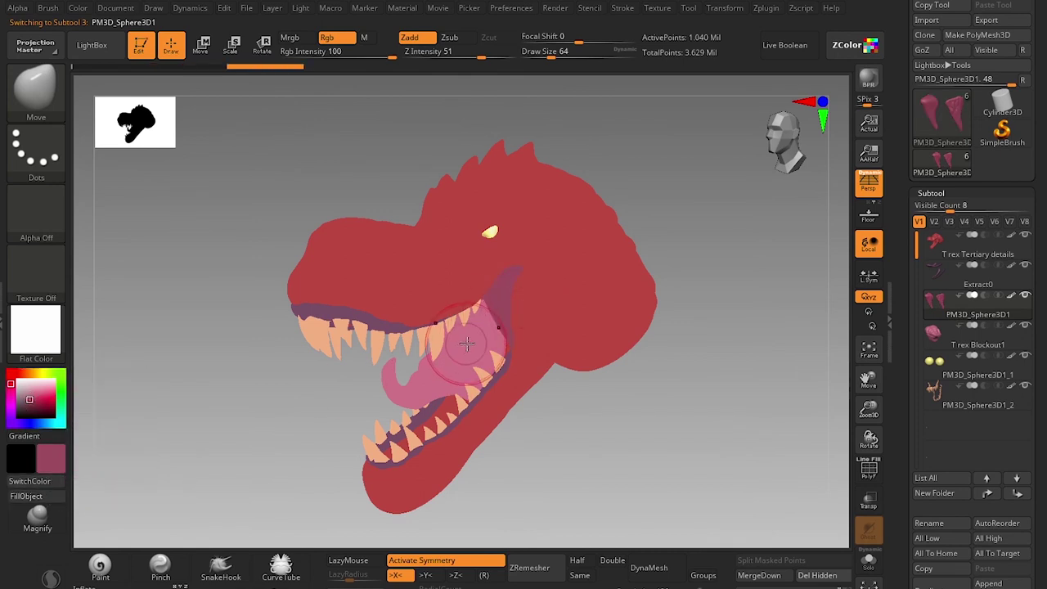
pyautogui.keyDown('alt'); pyautogui.click(326, 306); pyautogui.keyUp('alt')
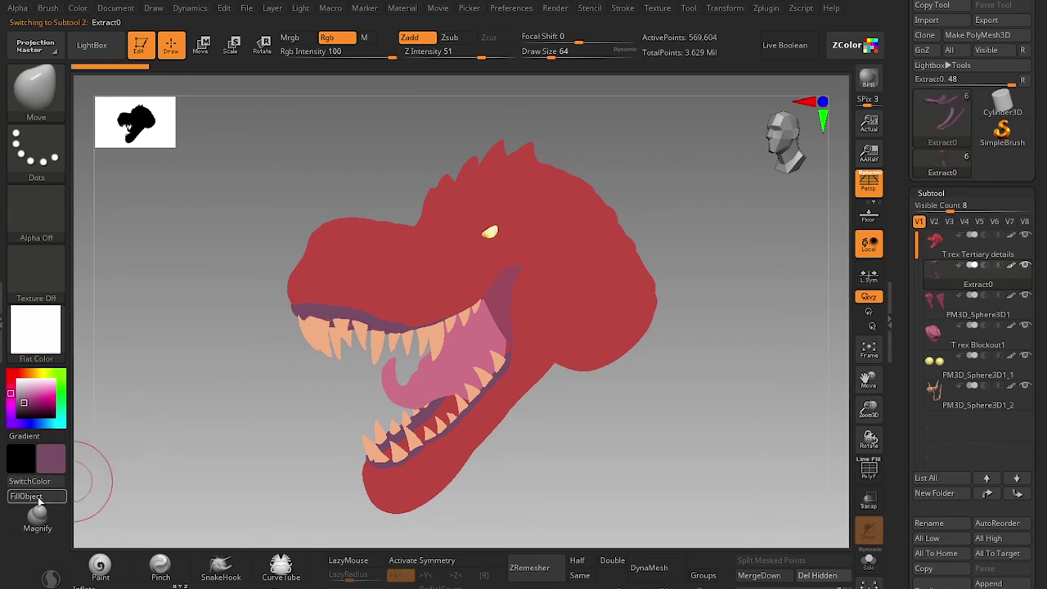
# Step: Select the eyes subtool PM3D_Sphere3D1_1 and fill it with solid white
pyautogui.keyDown('alt'); pyautogui.click(490, 233); pyautogui.keyUp('alt')
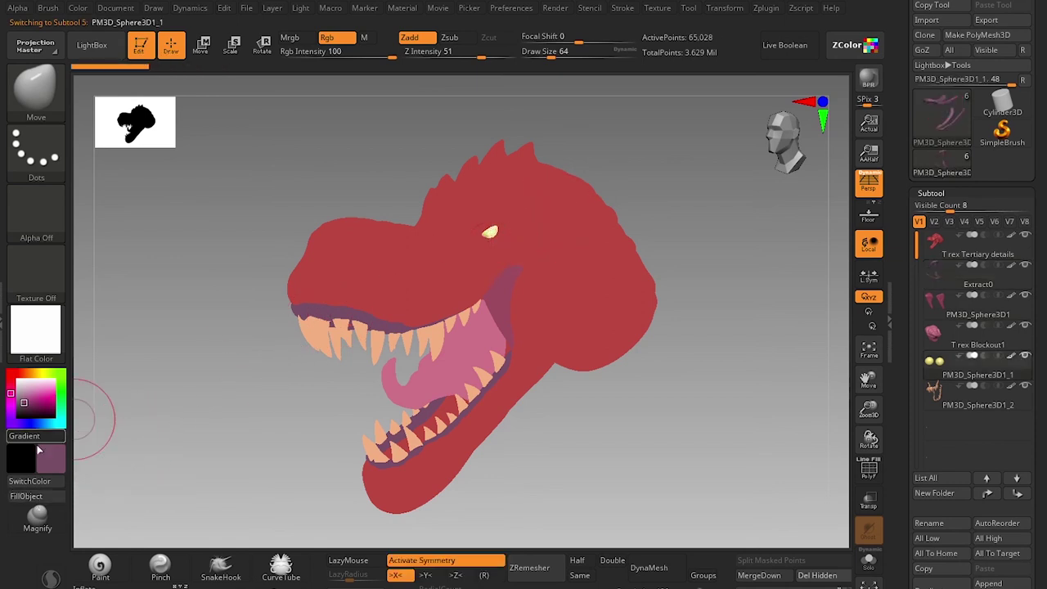
pyautogui.click(19, 388)
pyautogui.click(18, 375)
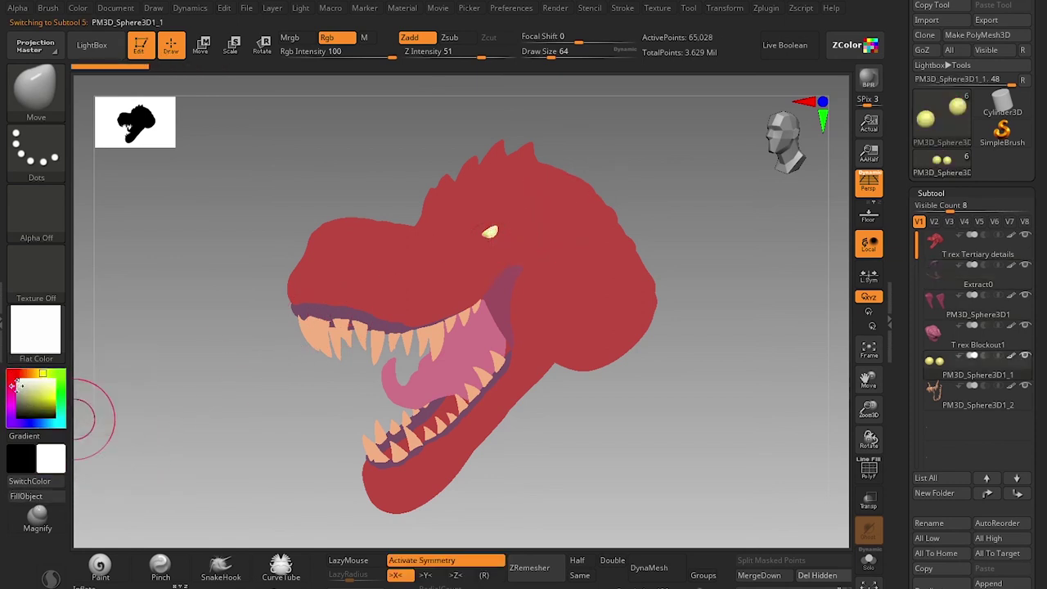
pyautogui.click(26, 496)
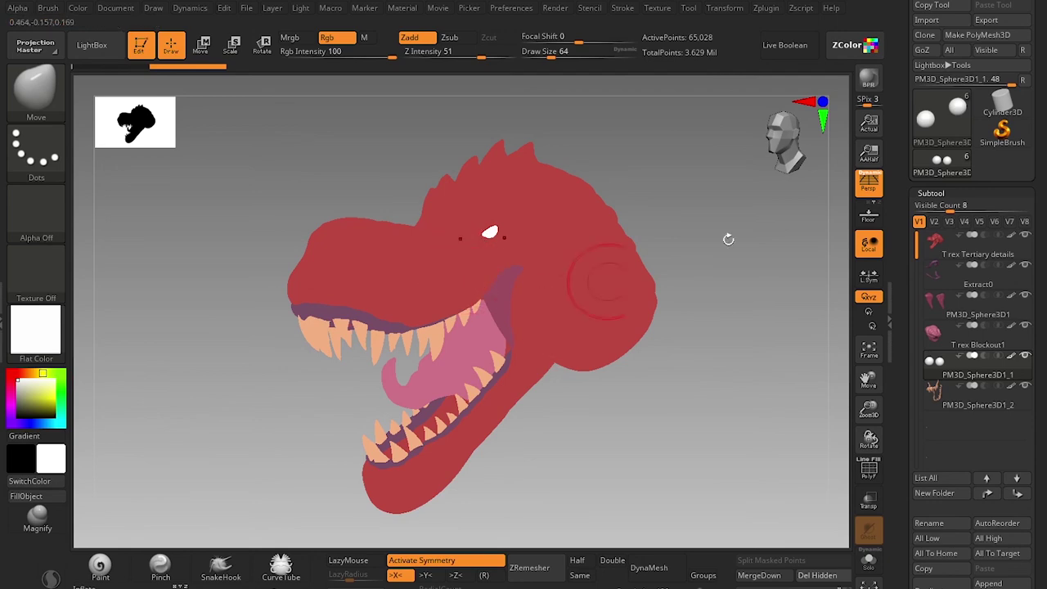
# Step: Render the flat-colored head with BPR and export the Shaded pass as a PSD named Color ID in the Renderpasses folder
pyautogui.hotkey('shift', 'r')
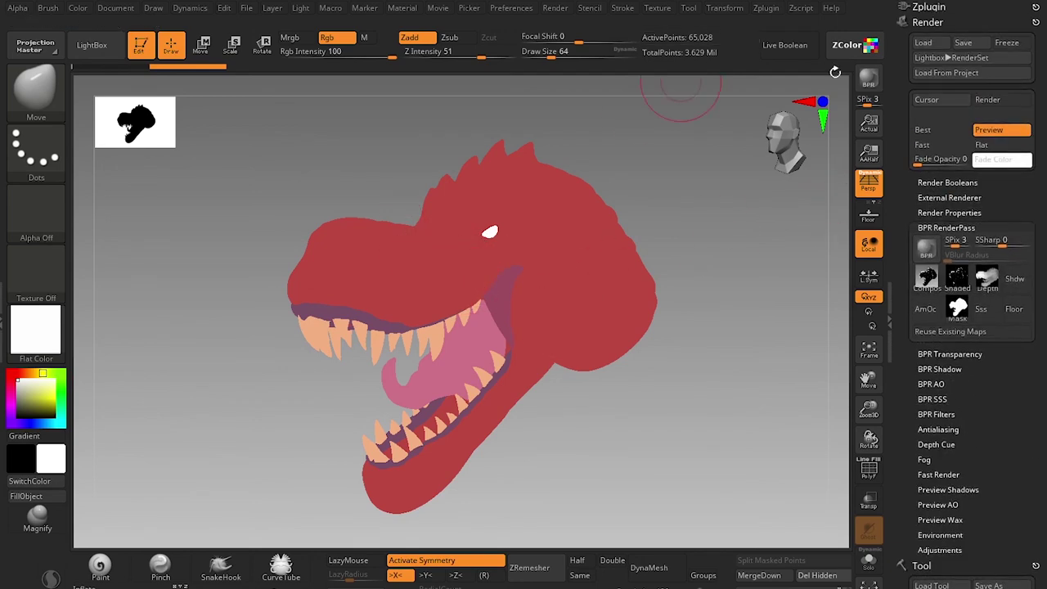
pyautogui.click(874, 82)
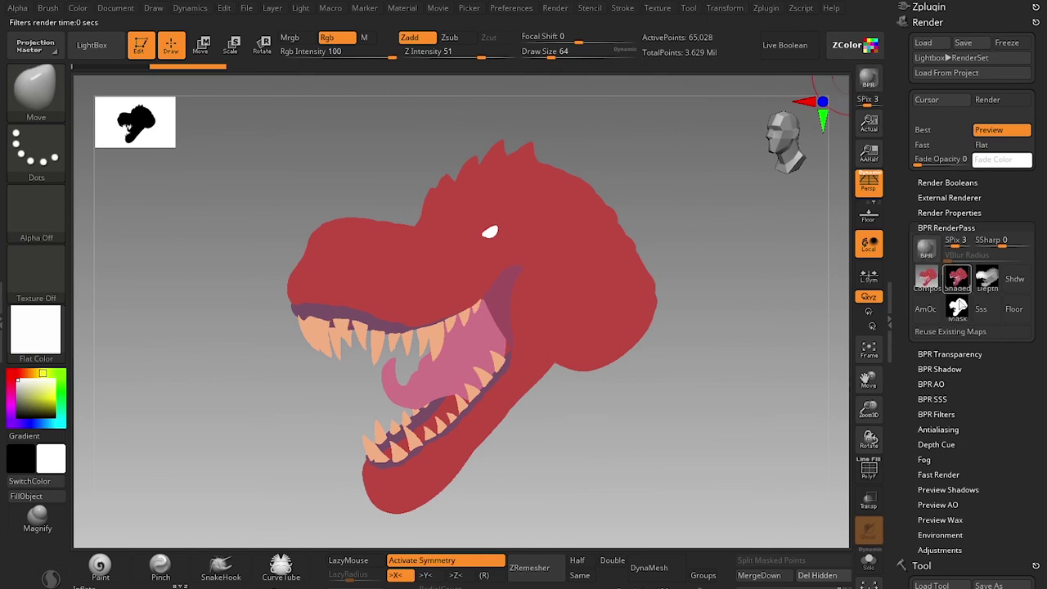
pyautogui.click(957, 278)
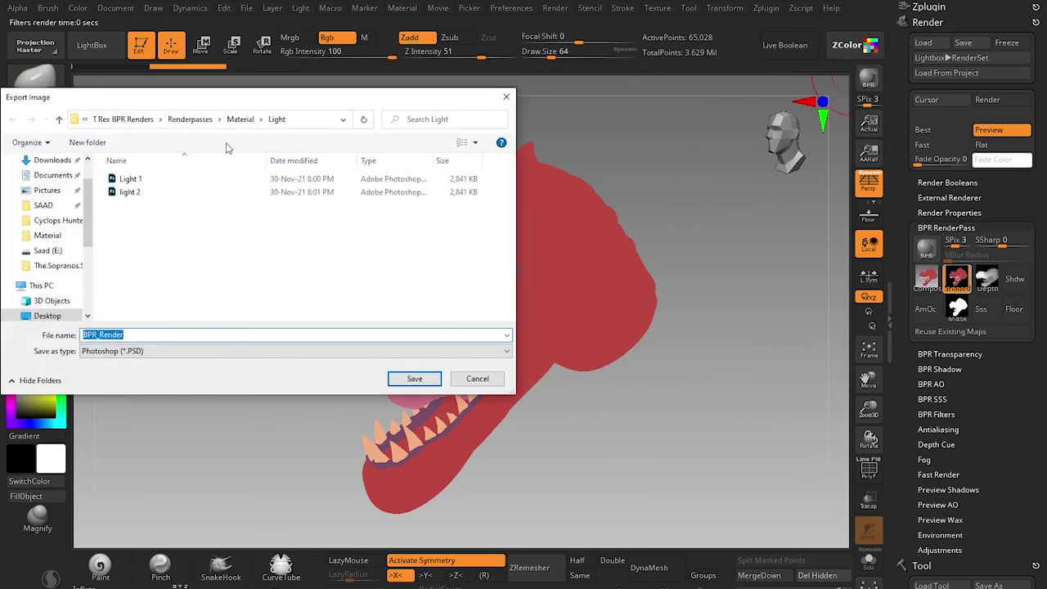
pyautogui.click(197, 120)
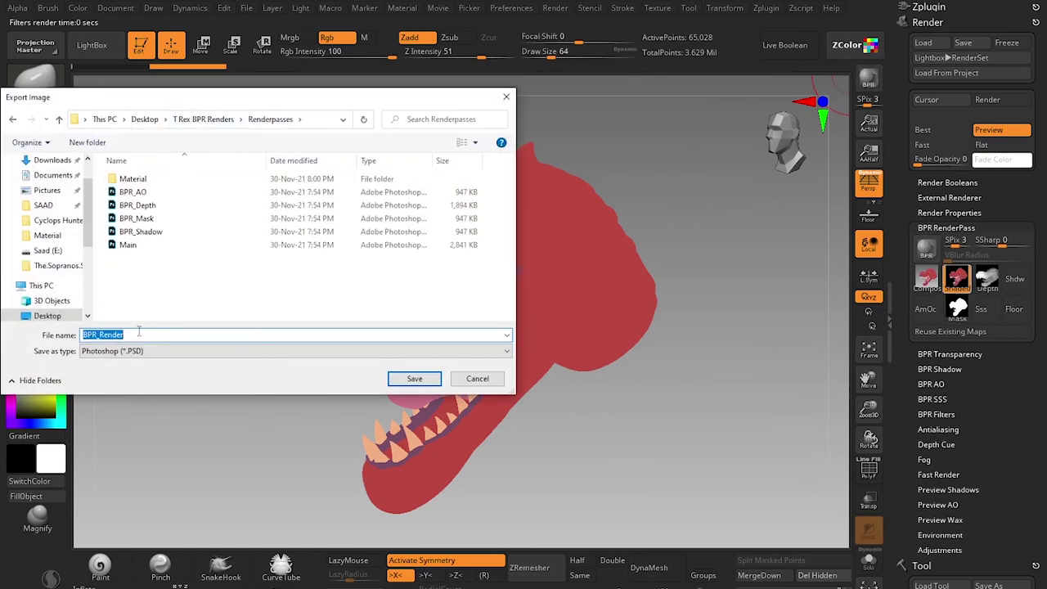
pyautogui.write('Cp')
pyautogui.press('BackSpace')
pyautogui.write('olor ID')
pyautogui.press('Return')
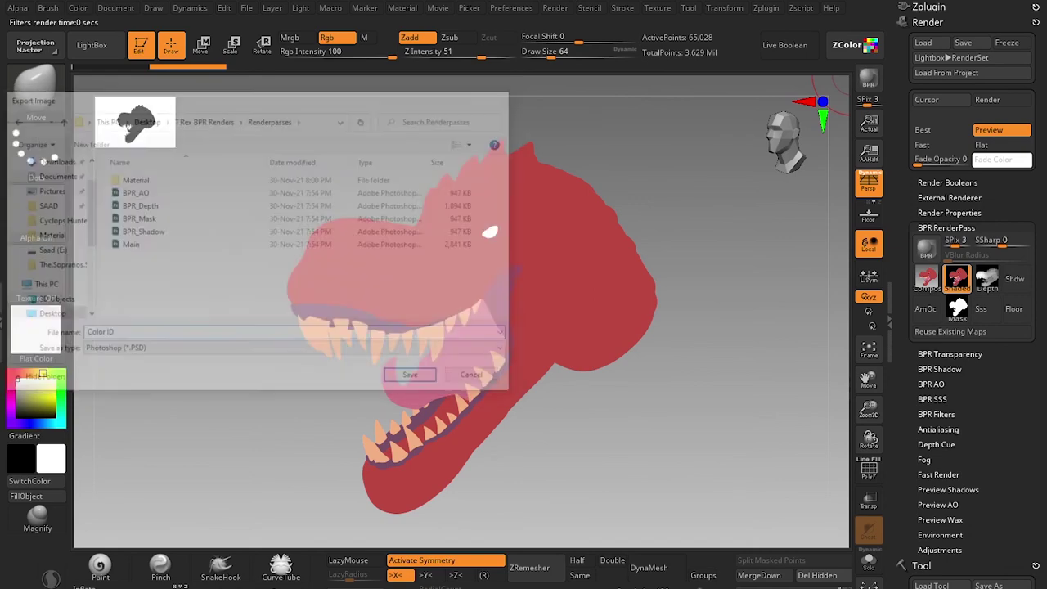